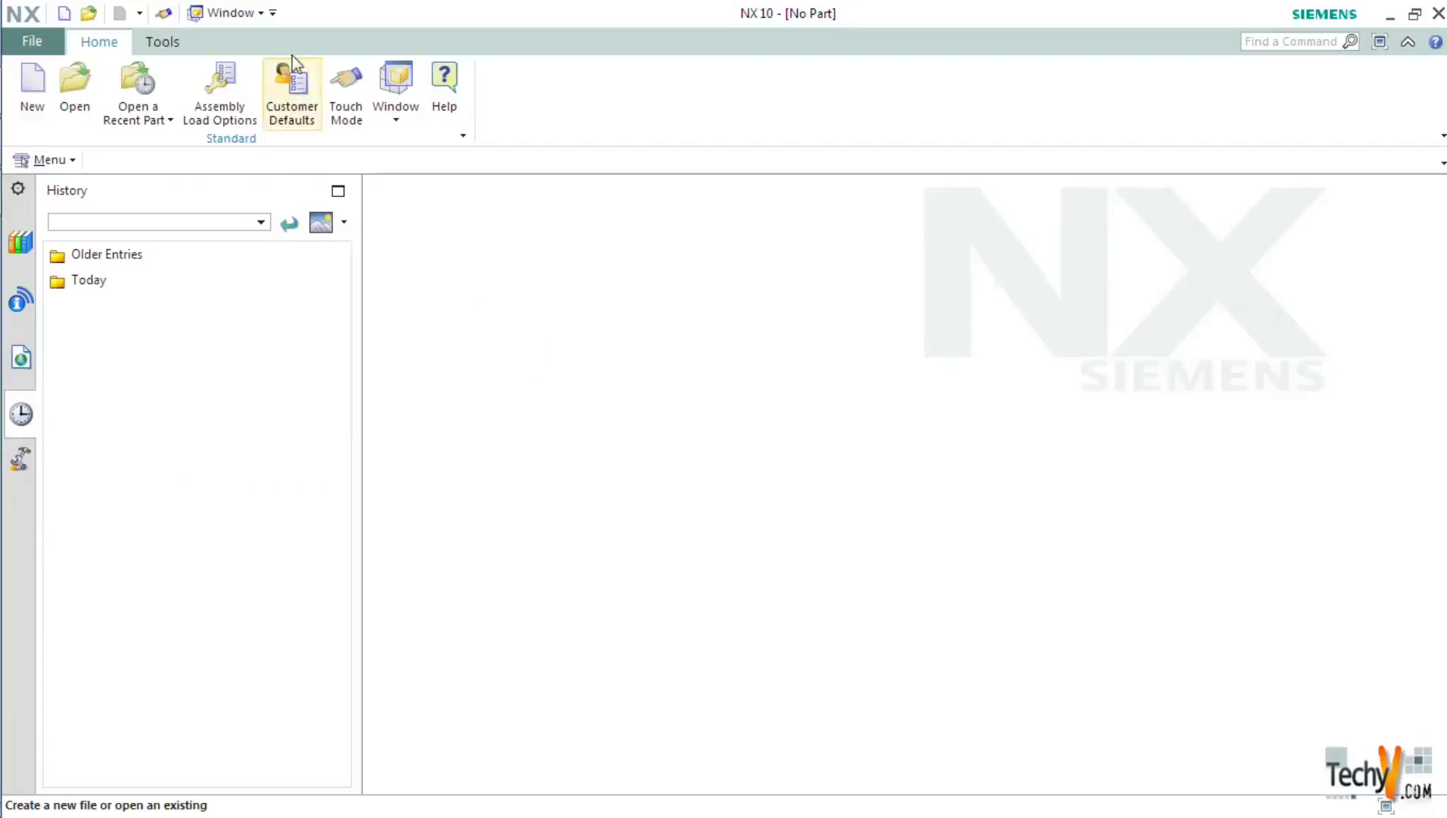
Step: Switch to the open model1.prt and orbit the finished casing to inspect its top hole
{"action": "left_click", "coordinate": [258, 13]}
{"action": "left_click", "coordinate": [253, 47]}
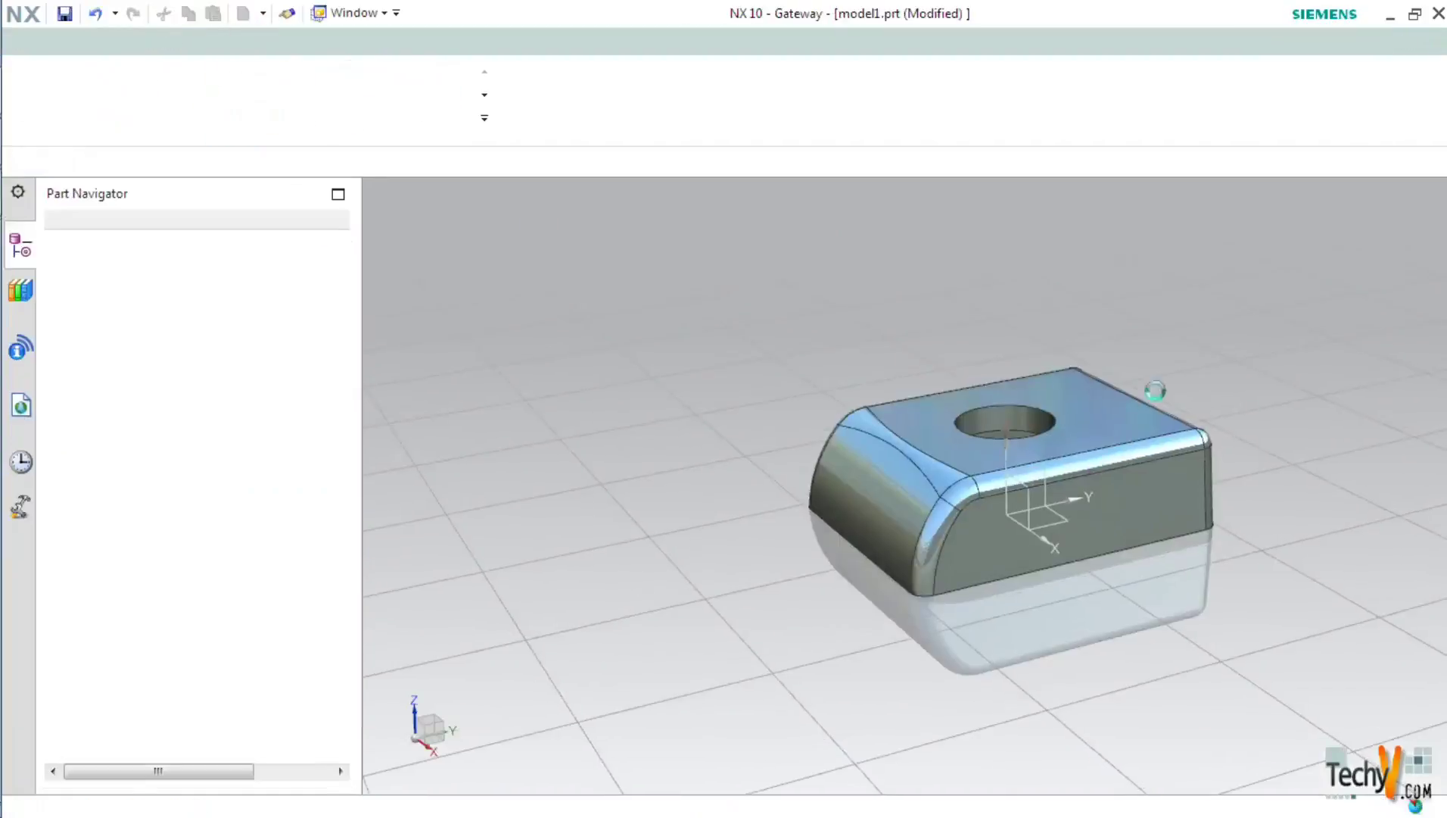
{"action": "middle_click_drag", "start_coordinate": [1138, 362], "coordinate": [975, 414]}
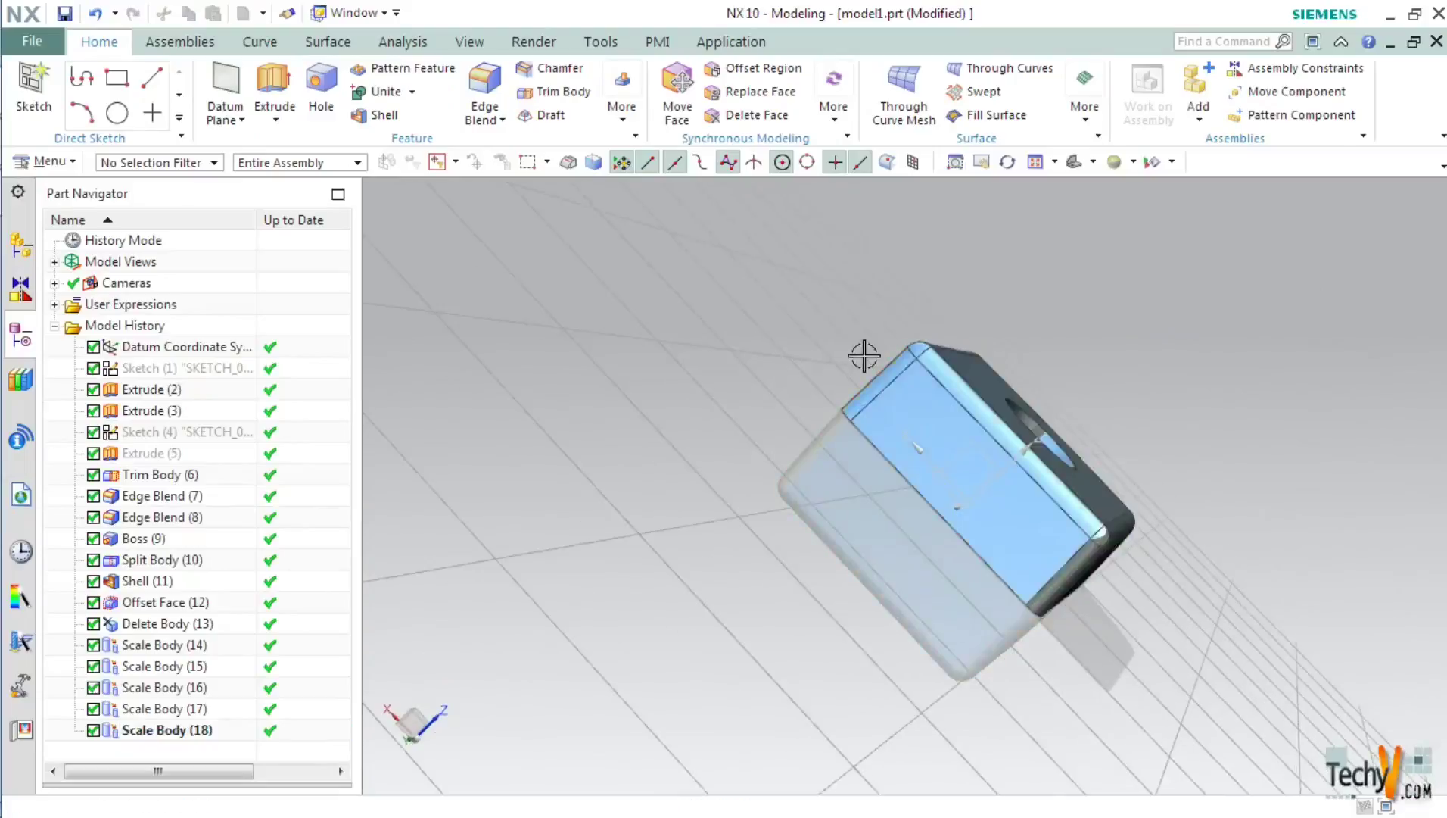
{"action": "middle_click_drag", "start_coordinate": [862, 352], "coordinate": [954, 469]}
Step: Close the finished part without saving, then create a new model1.prt from the Model template
{"action": "left_click", "coordinate": [1437, 42]}
{"action": "left_click", "coordinate": [738, 457]}
{"action": "left_click", "coordinate": [35, 87]}
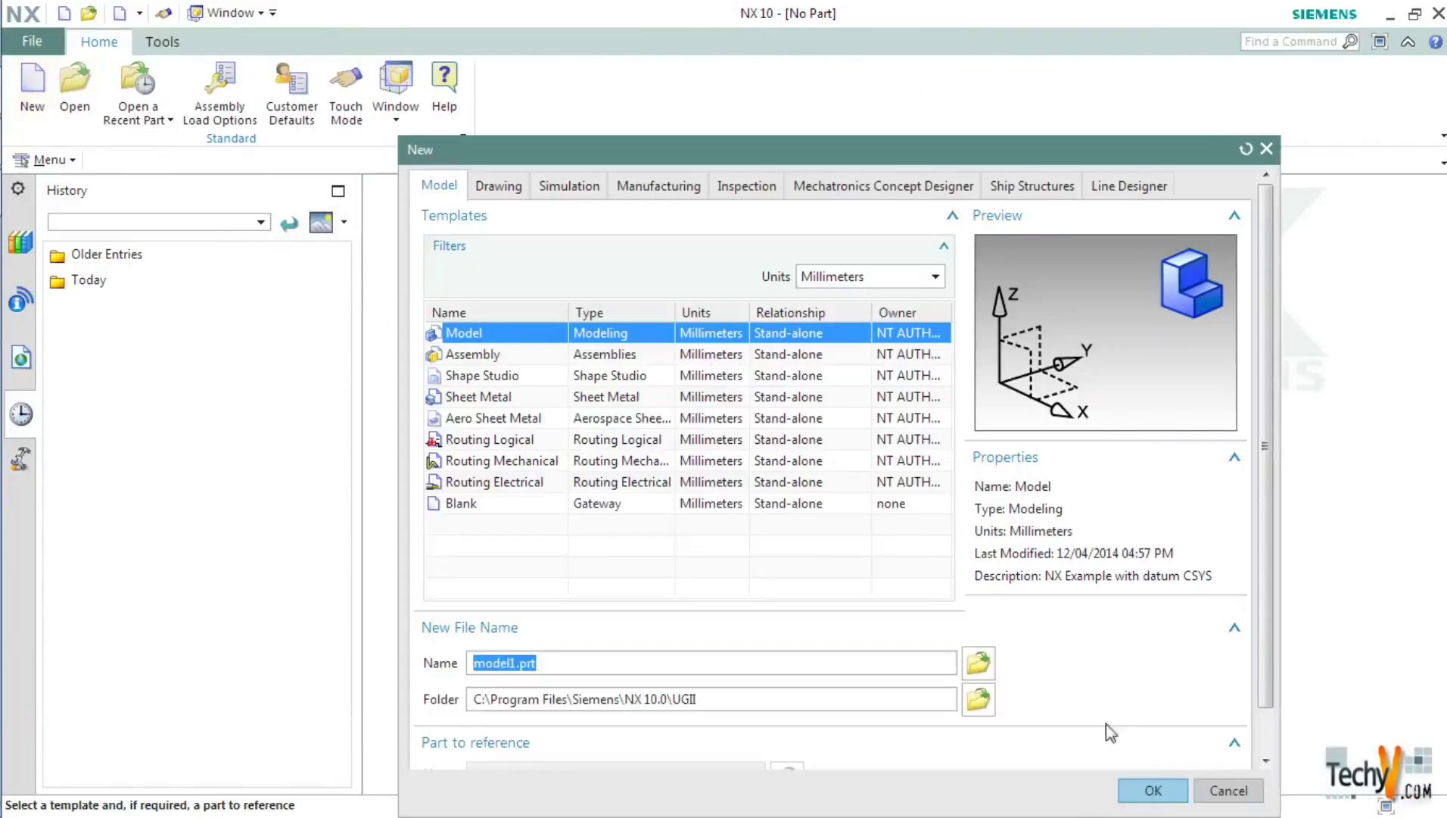
{"action": "left_click", "coordinate": [1151, 790]}
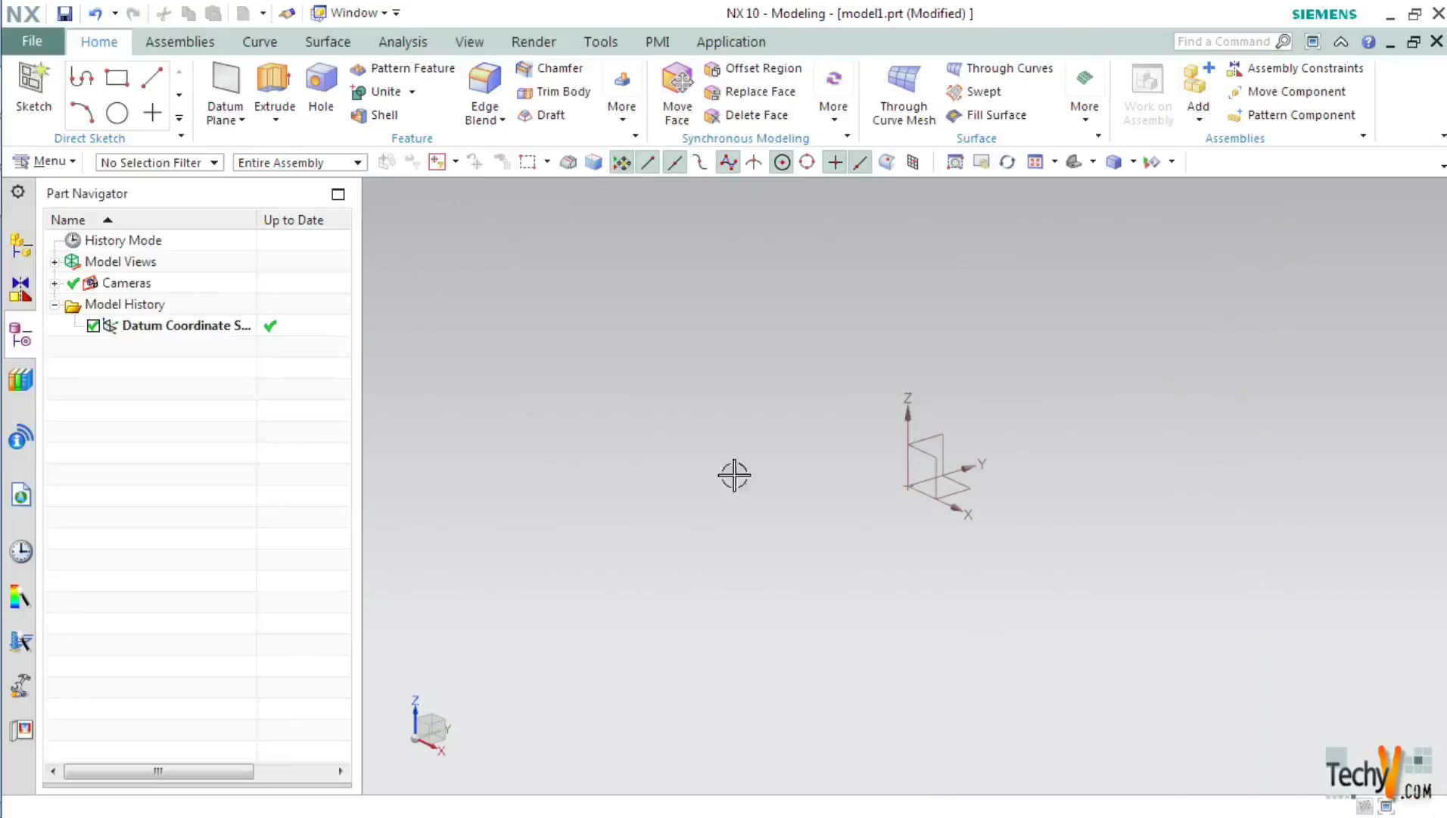
Step: Start a new sketch on the XY plane
{"action": "left_click", "coordinate": [259, 41]}
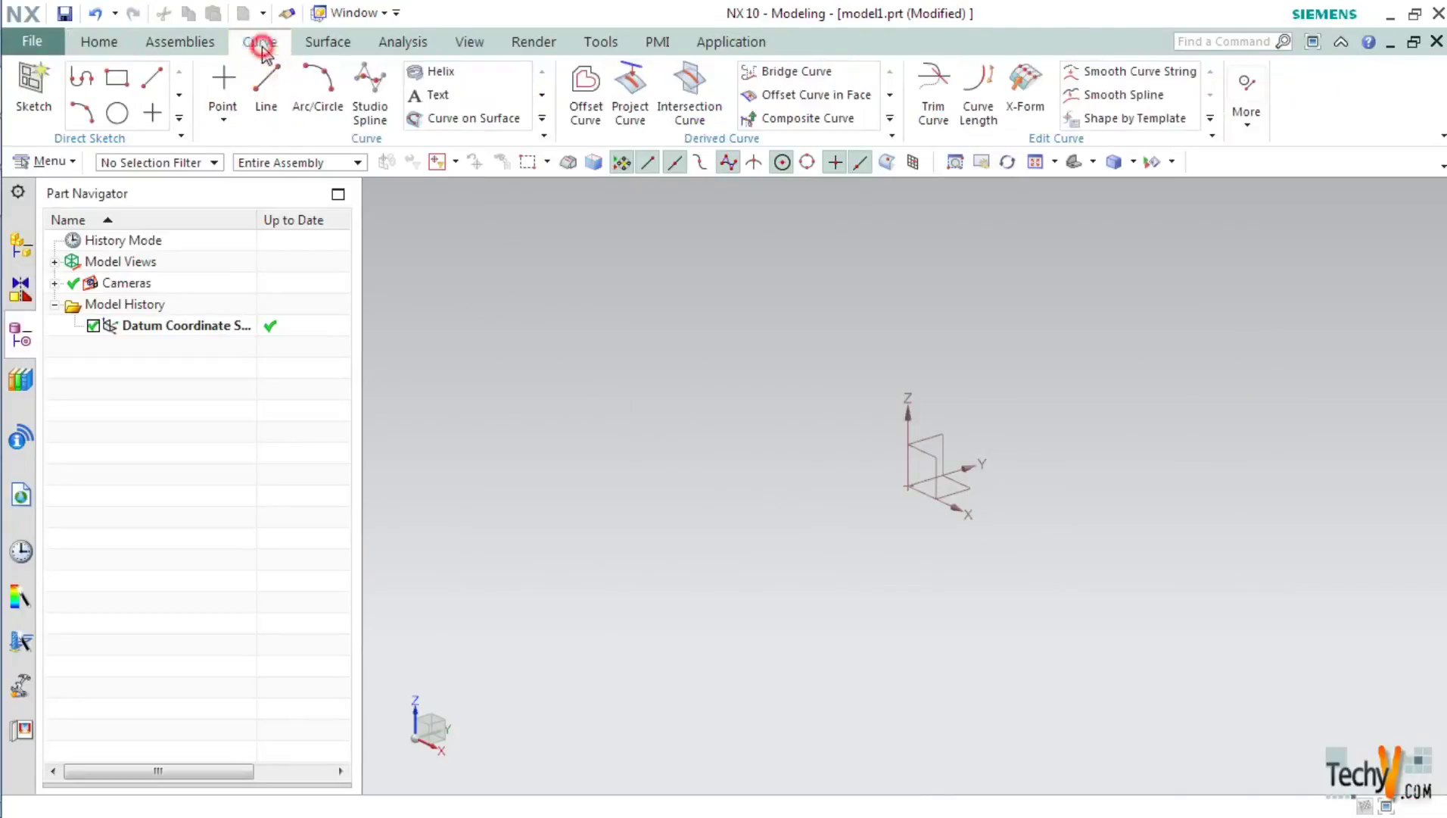
{"action": "left_click", "coordinate": [30, 90]}
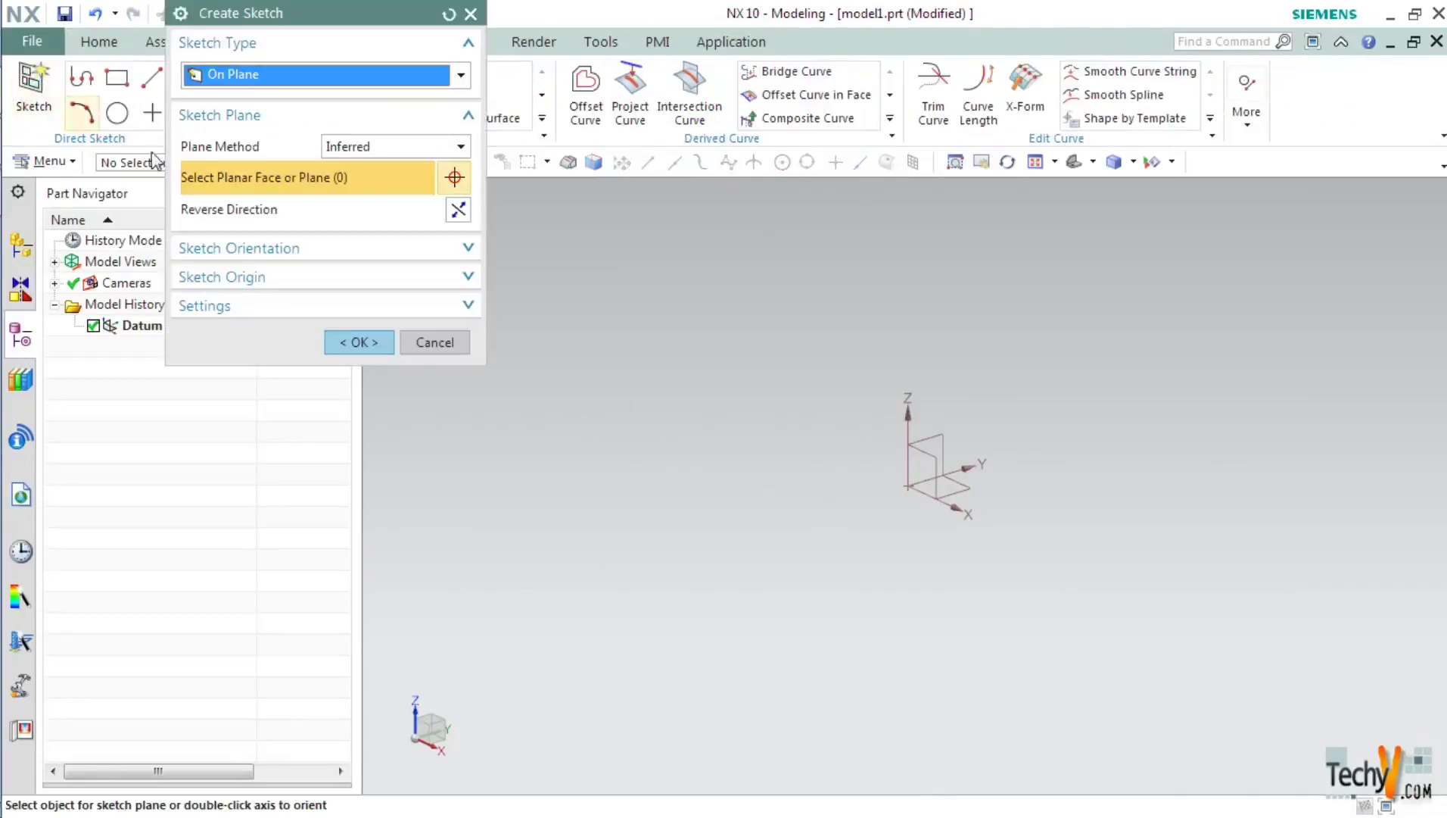
{"action": "left_click", "coordinate": [967, 480]}
{"action": "left_click", "coordinate": [365, 341]}
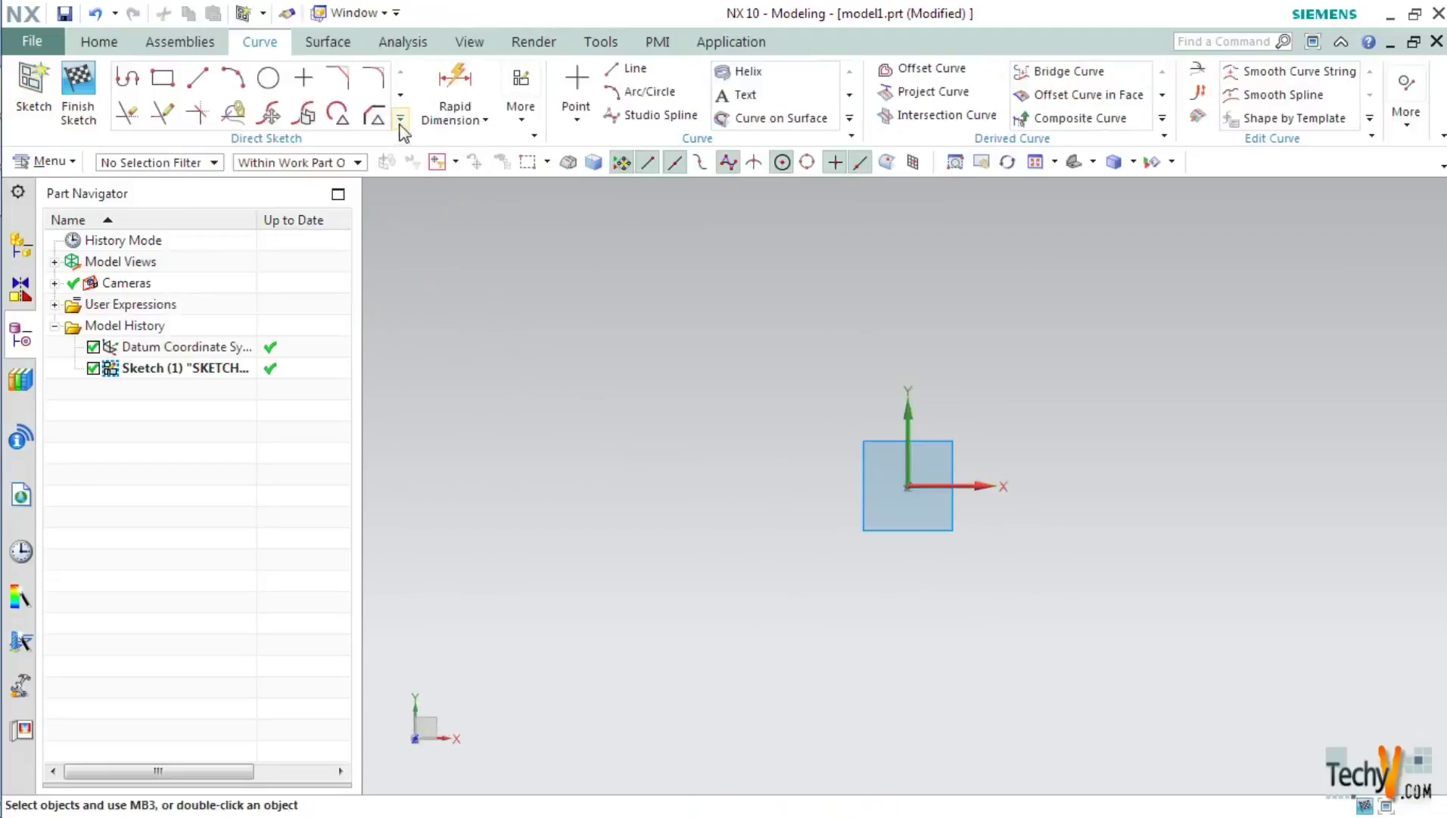
Step: Draw a rectangle centred on the origin, about 94 × 107.4
{"action": "left_click", "coordinate": [399, 119]}
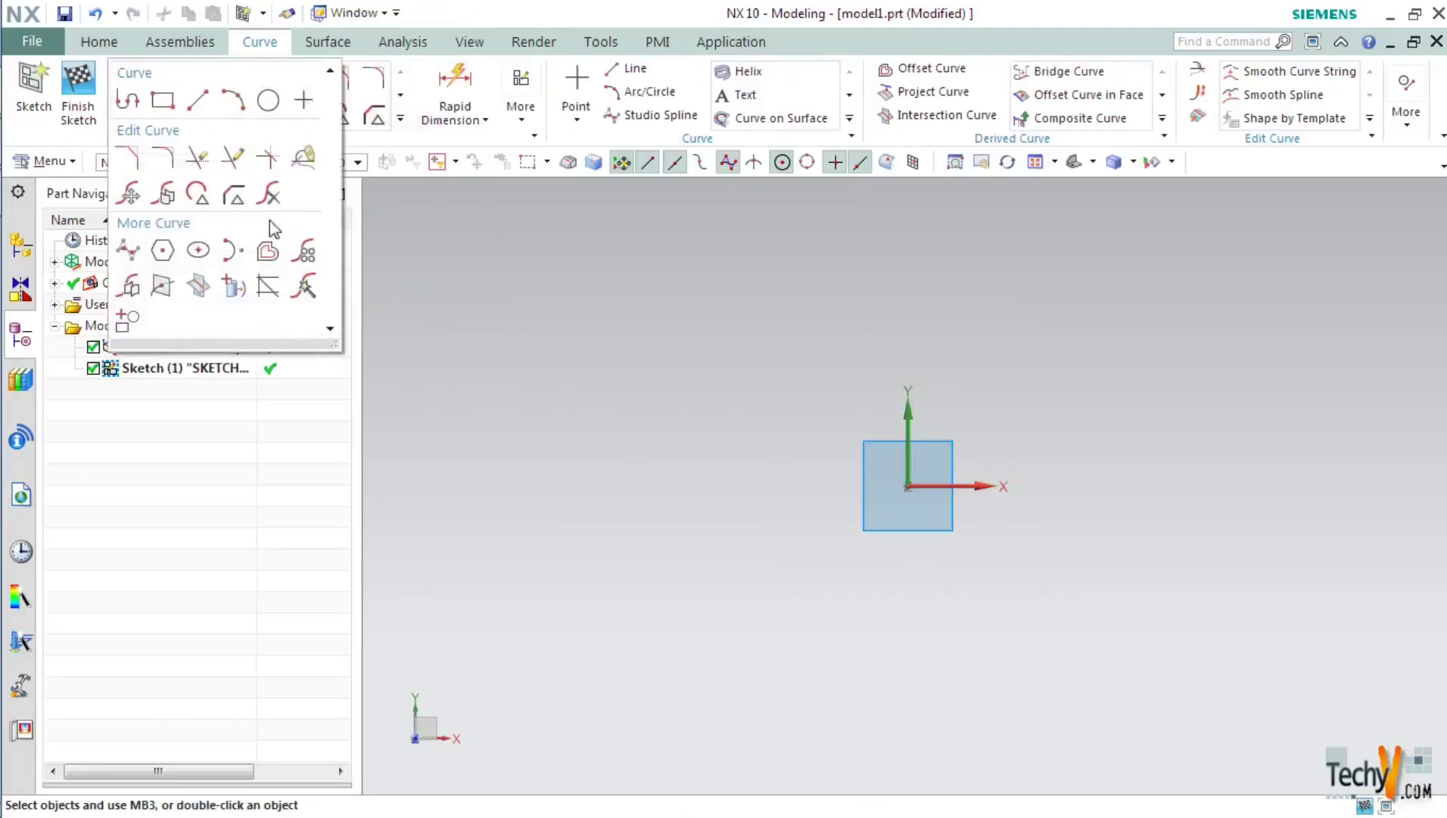
{"action": "left_click", "coordinate": [163, 101]}
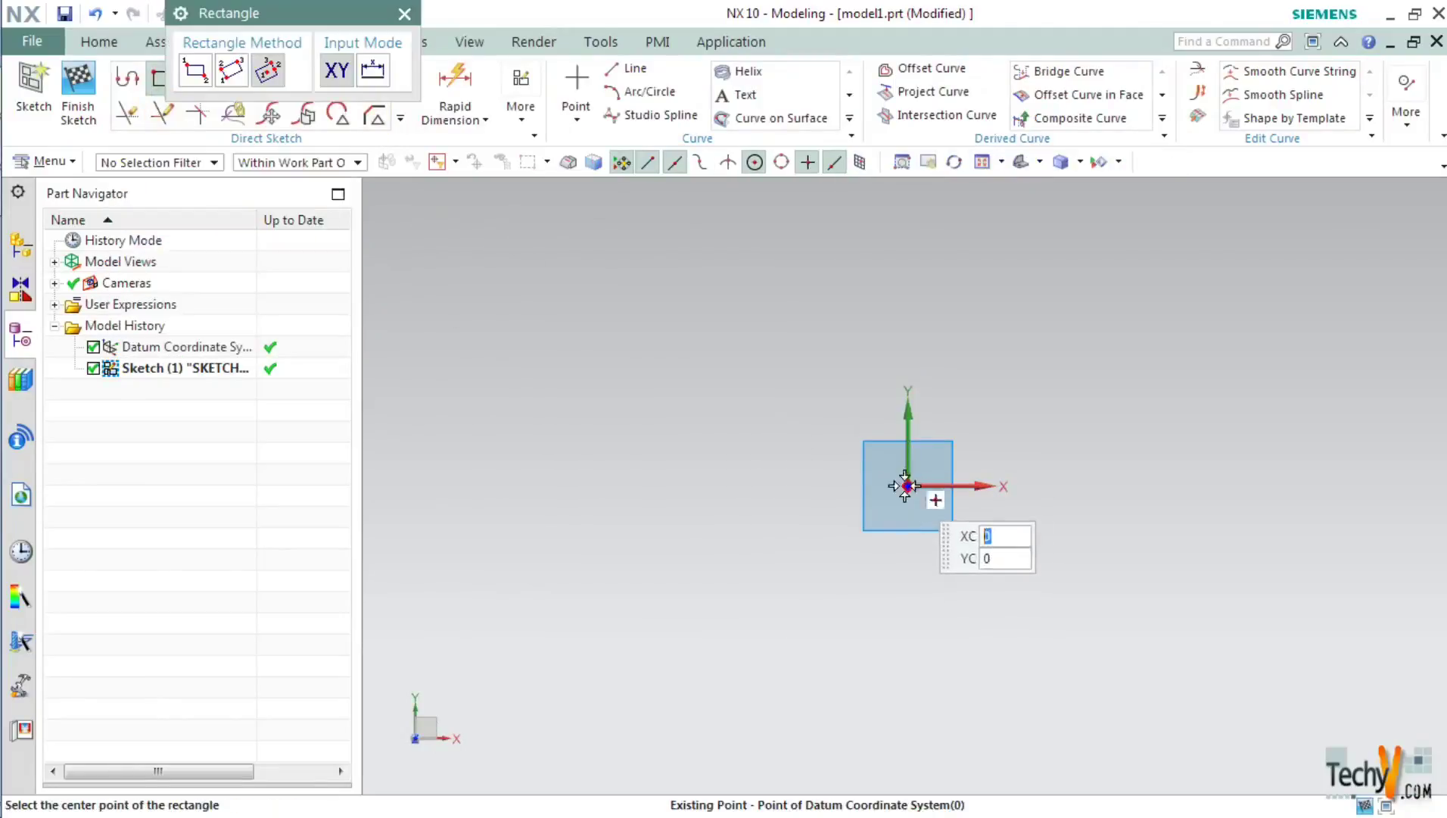
{"action": "left_click", "coordinate": [905, 486]}
{"action": "left_click", "coordinate": [1069, 493]}
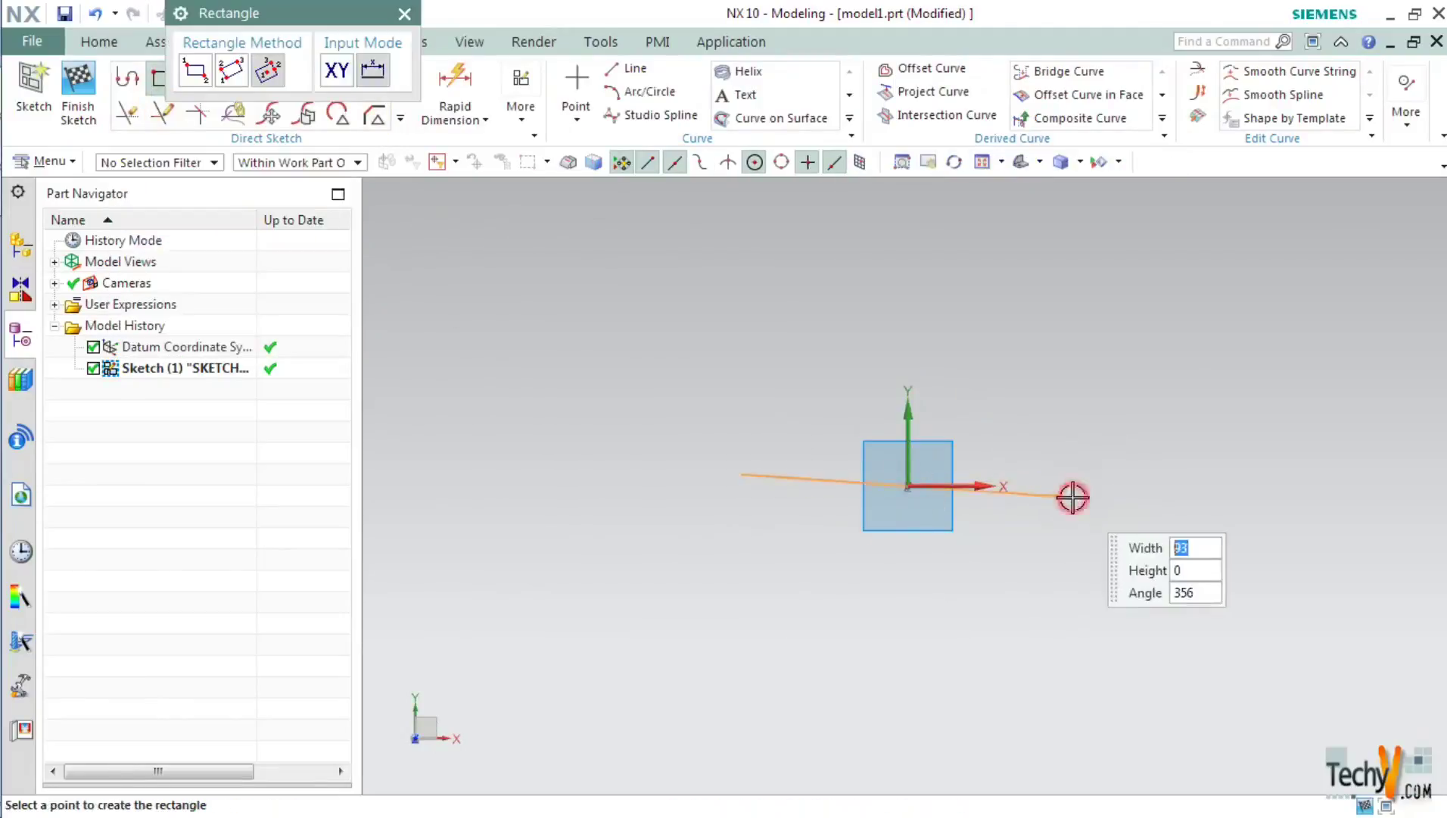
{"action": "left_click", "coordinate": [1039, 304]}
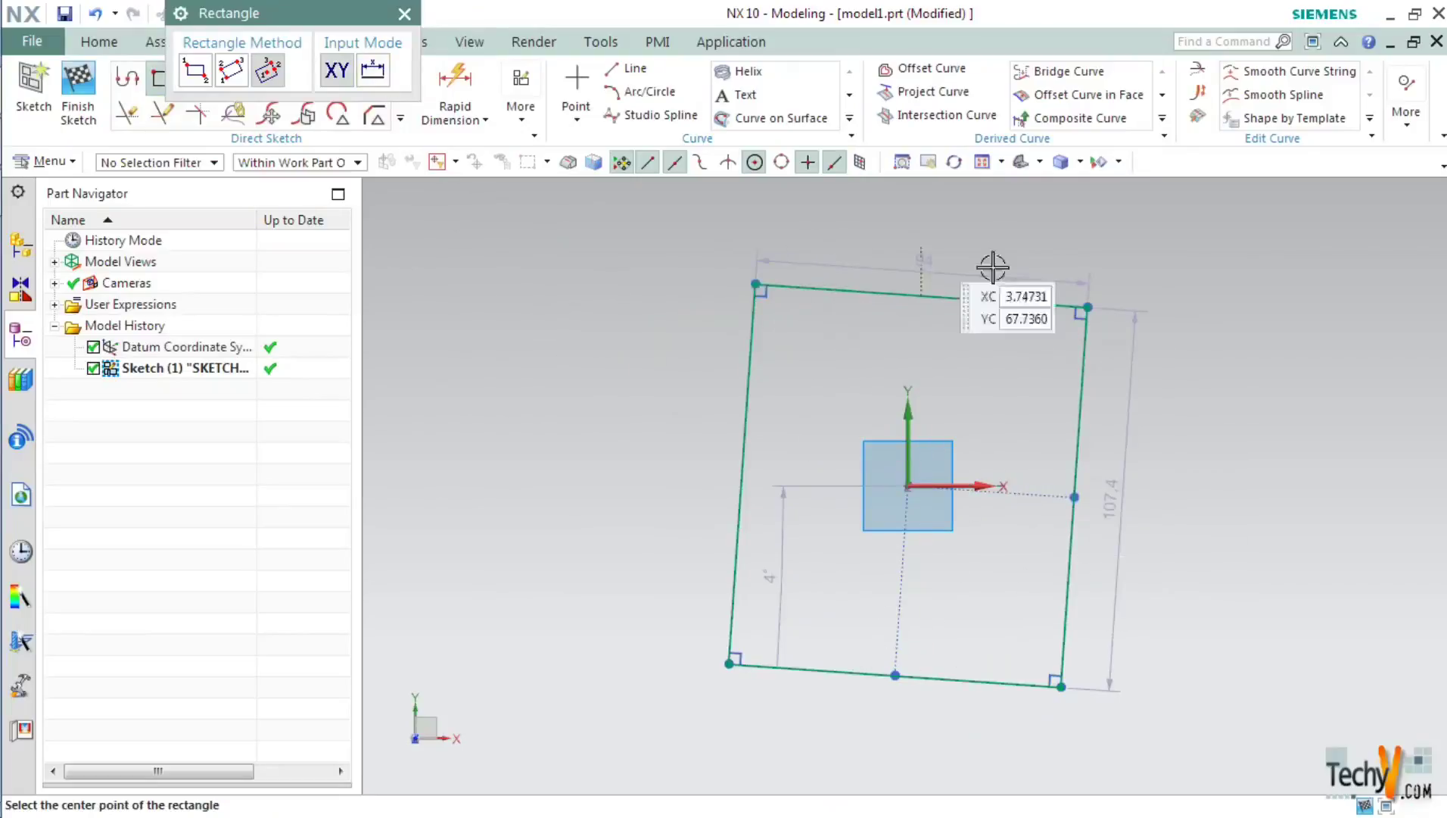
{"action": "left_click", "coordinate": [405, 15]}
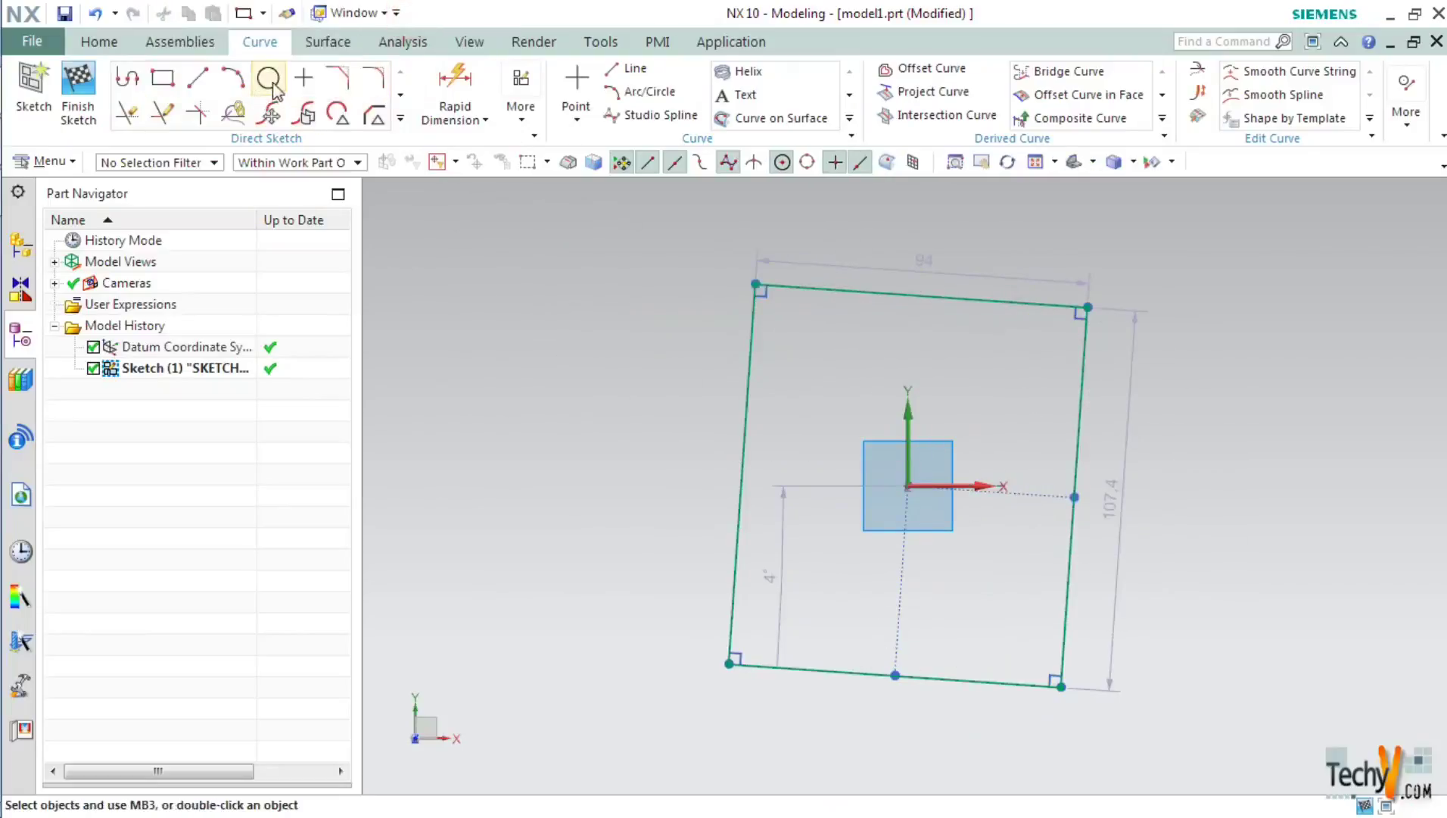
Step: Draw a circle centred on the origin
{"action": "left_click", "coordinate": [270, 78]}
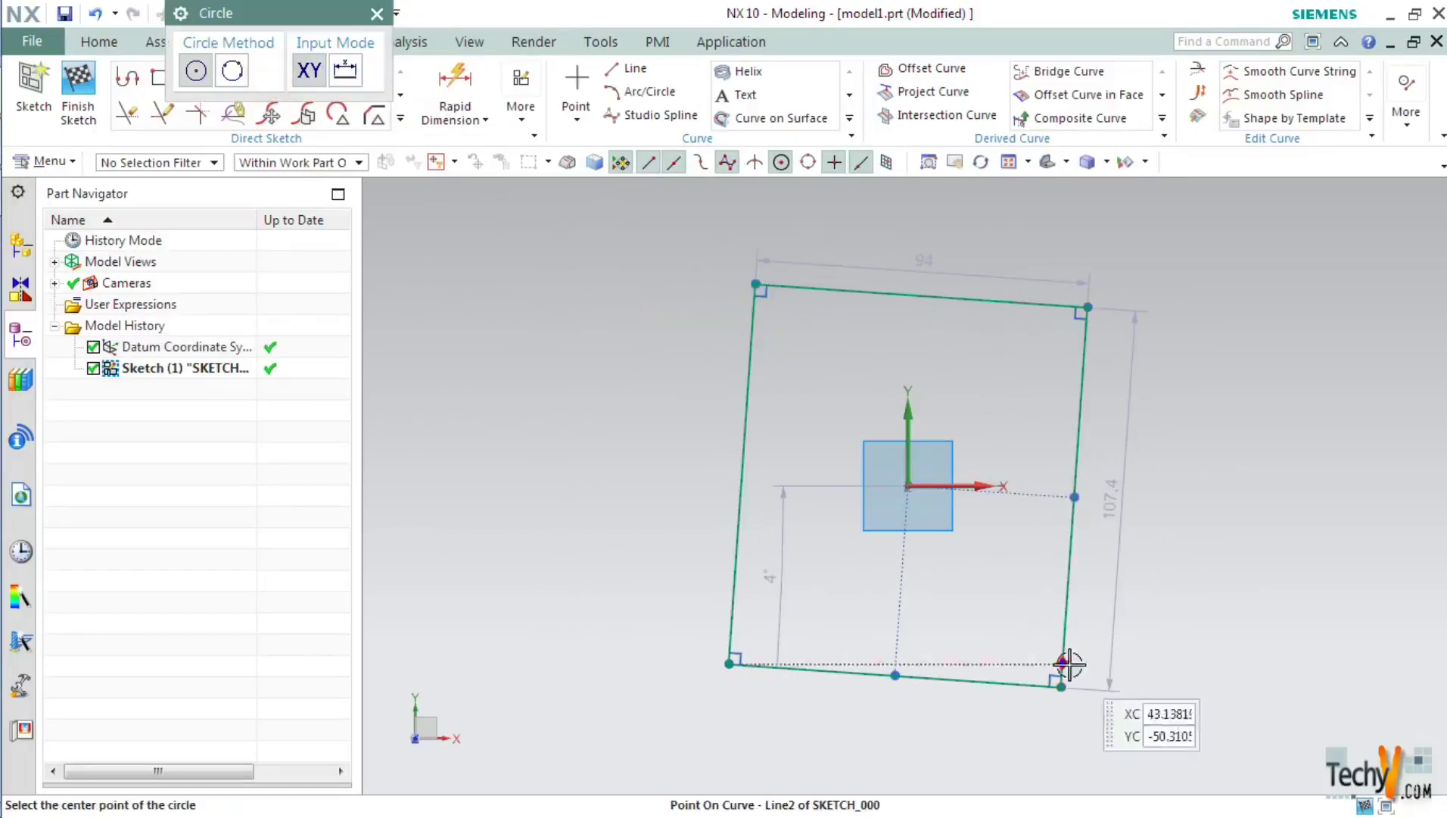
{"action": "left_click", "coordinate": [908, 485]}
{"action": "left_click", "coordinate": [875, 426]}
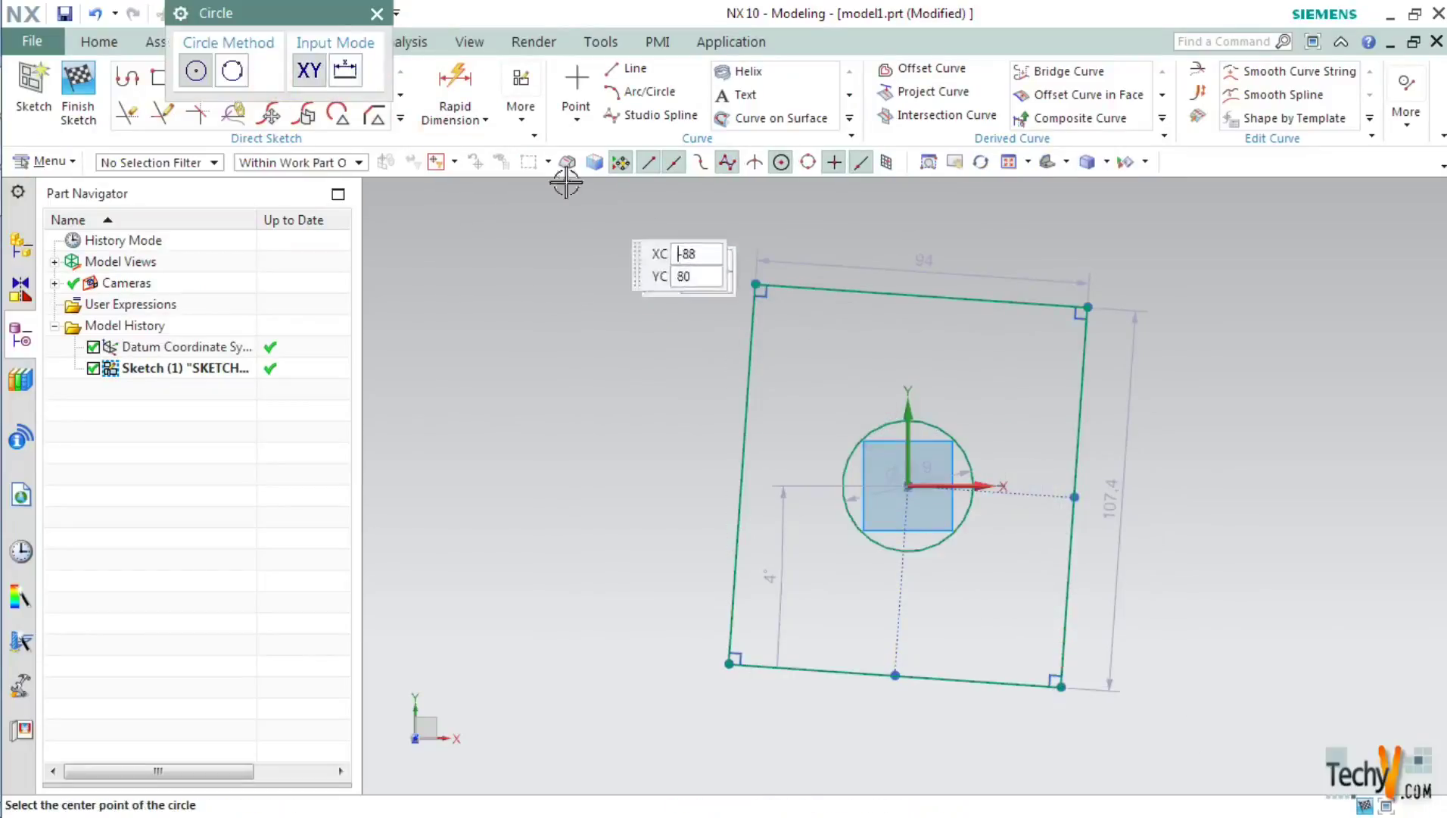
{"action": "left_click", "coordinate": [376, 14]}
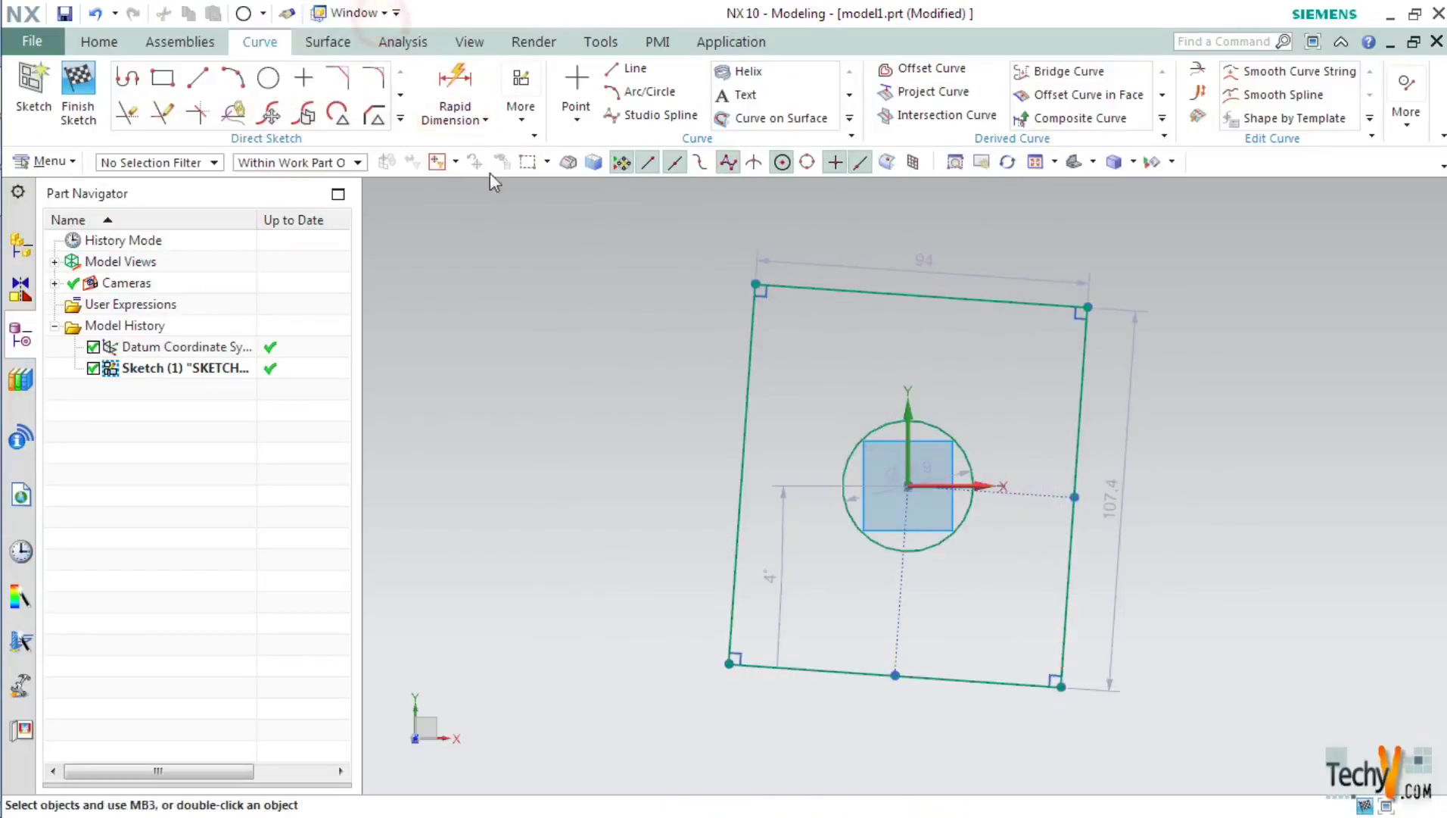
Step: Make the rectangle's left edge vertical and dimension it 100 tall by 80 wide
{"action": "left_click", "coordinate": [751, 388]}
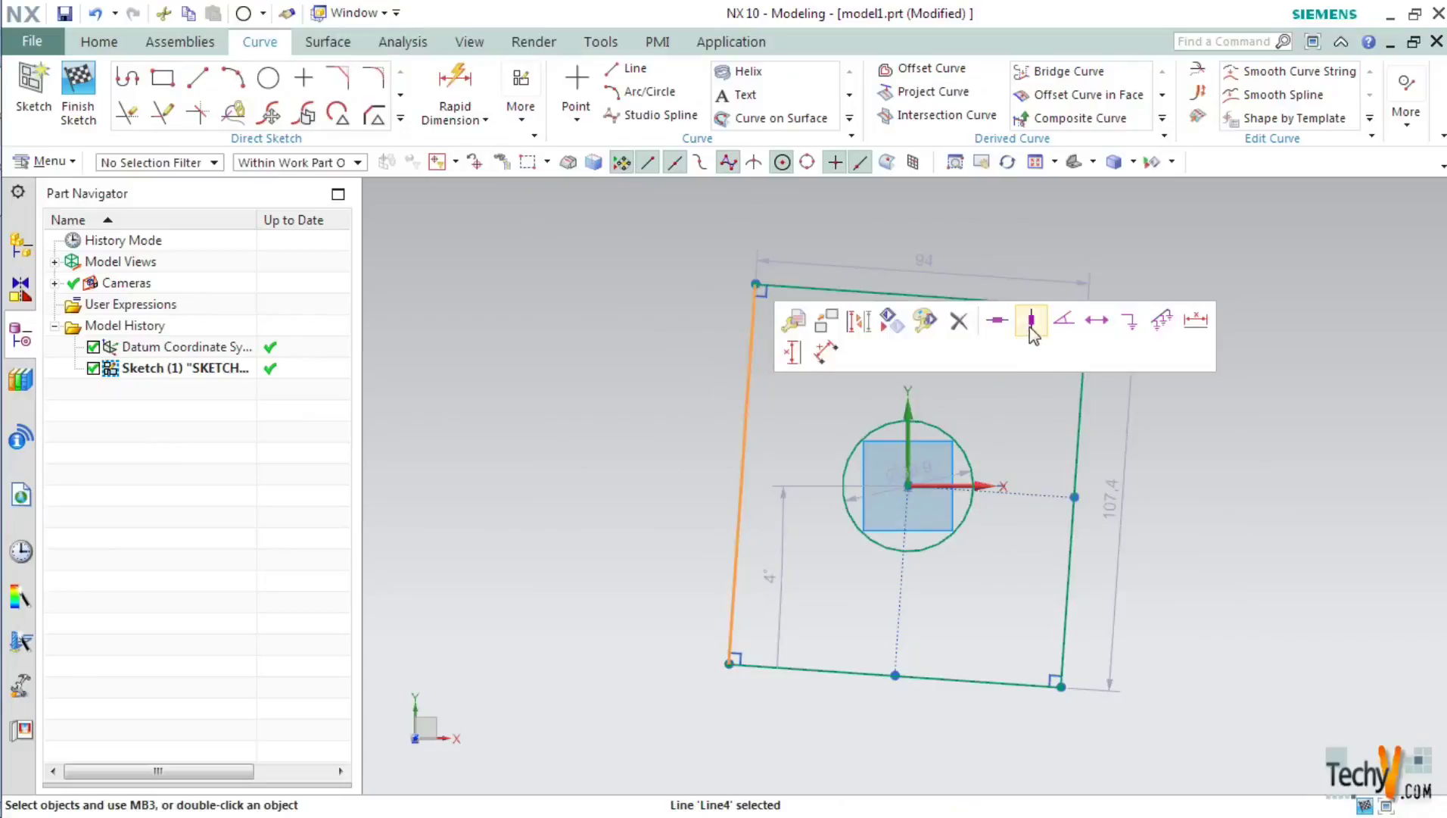
{"action": "left_click", "coordinate": [1032, 322]}
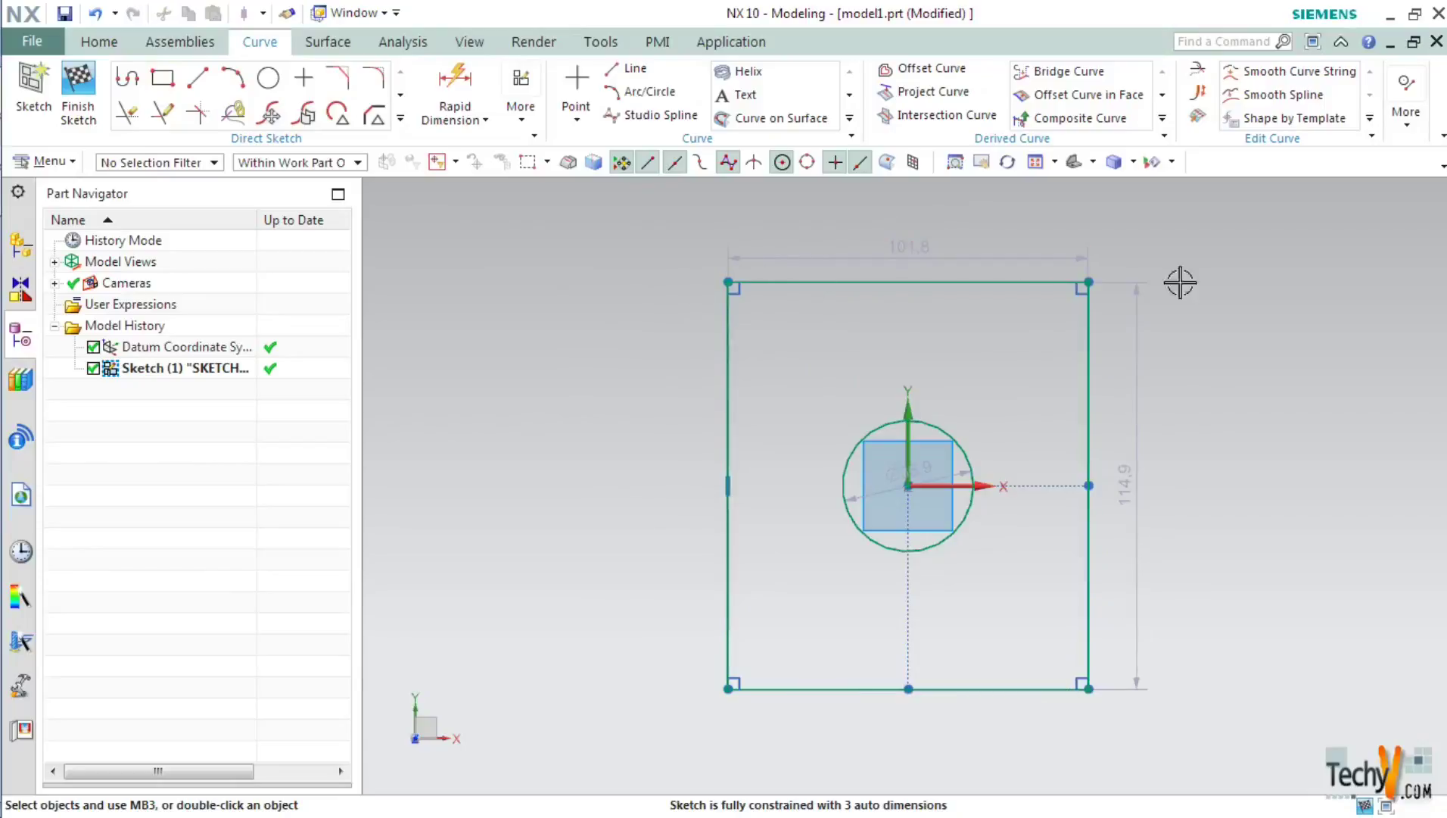
{"action": "double_click", "coordinate": [1133, 492]}
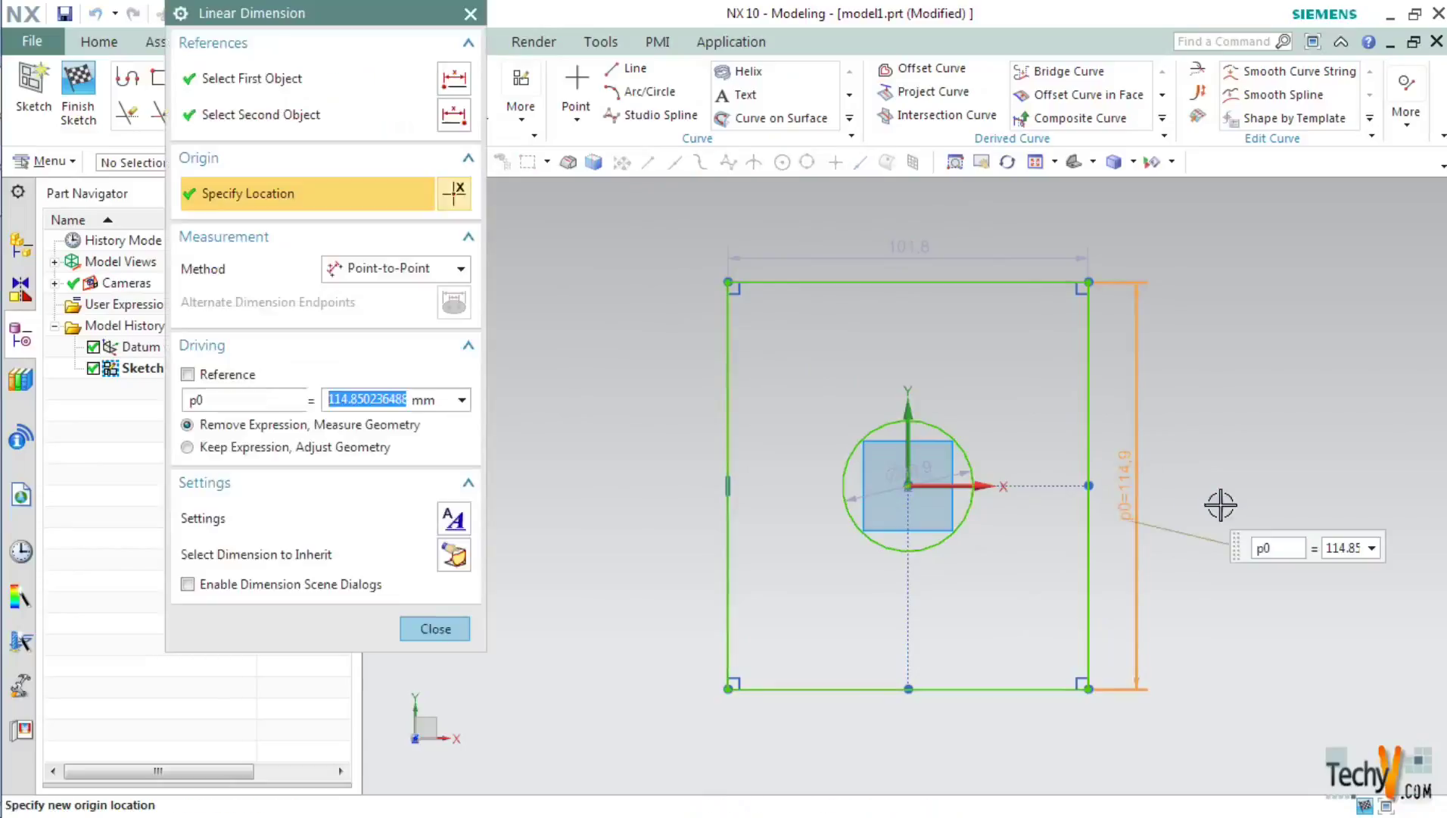
{"action": "type", "text": "100"}
{"action": "key", "text": "Return"}
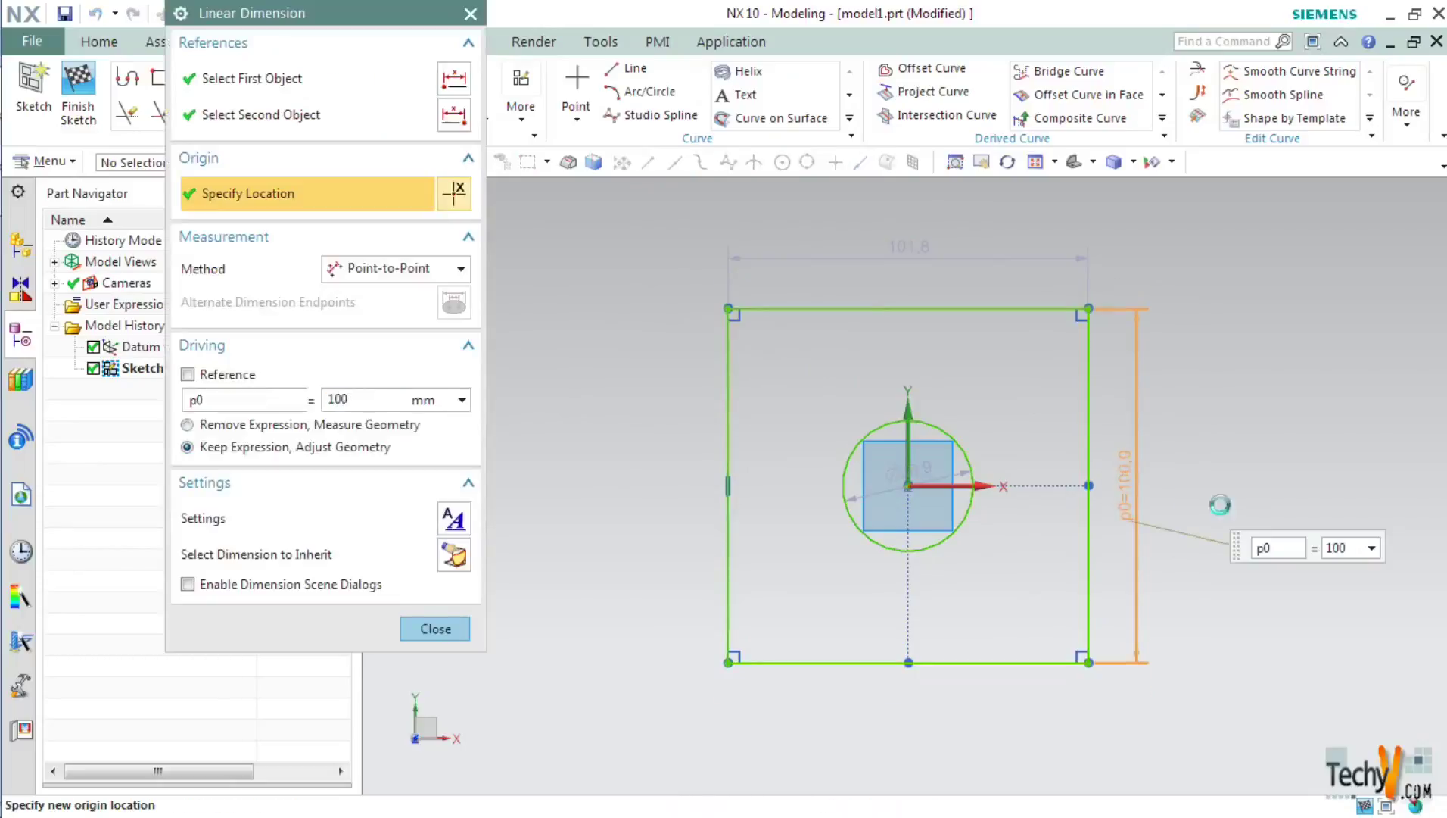
{"action": "double_click", "coordinate": [905, 241]}
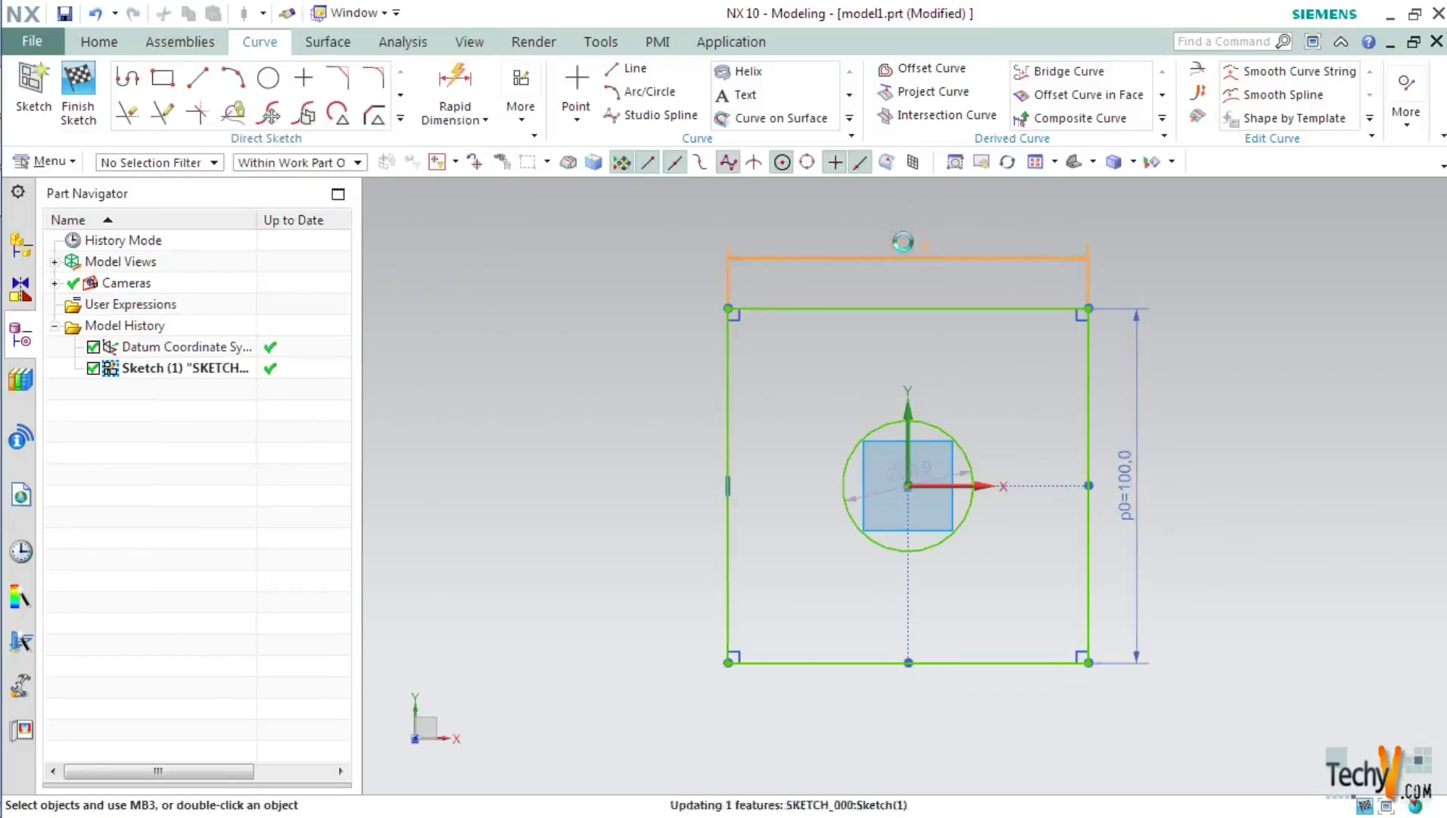
{"action": "type", "text": "80"}
{"action": "key", "text": "Return"}
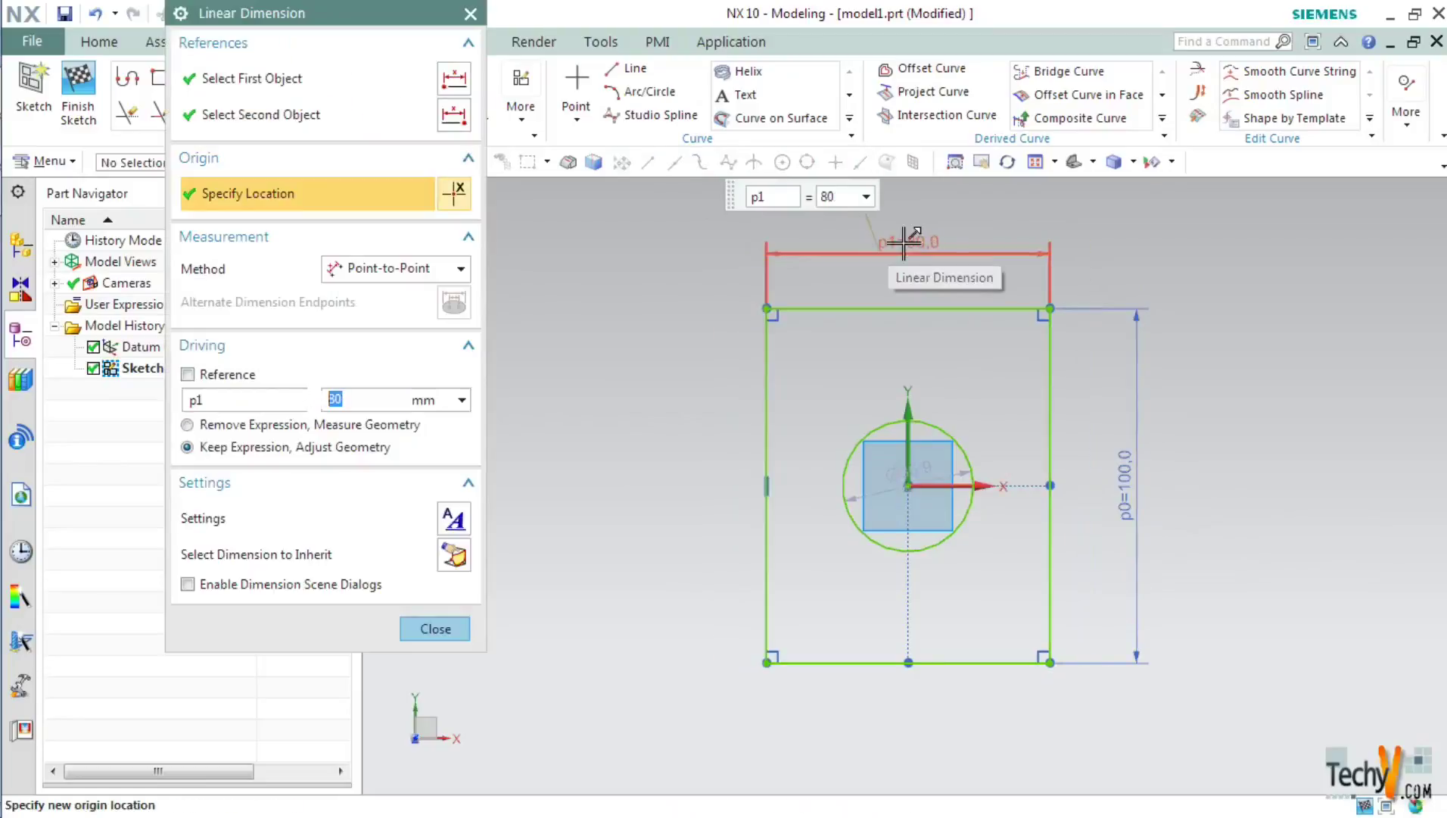
{"action": "left_click", "coordinate": [458, 629]}
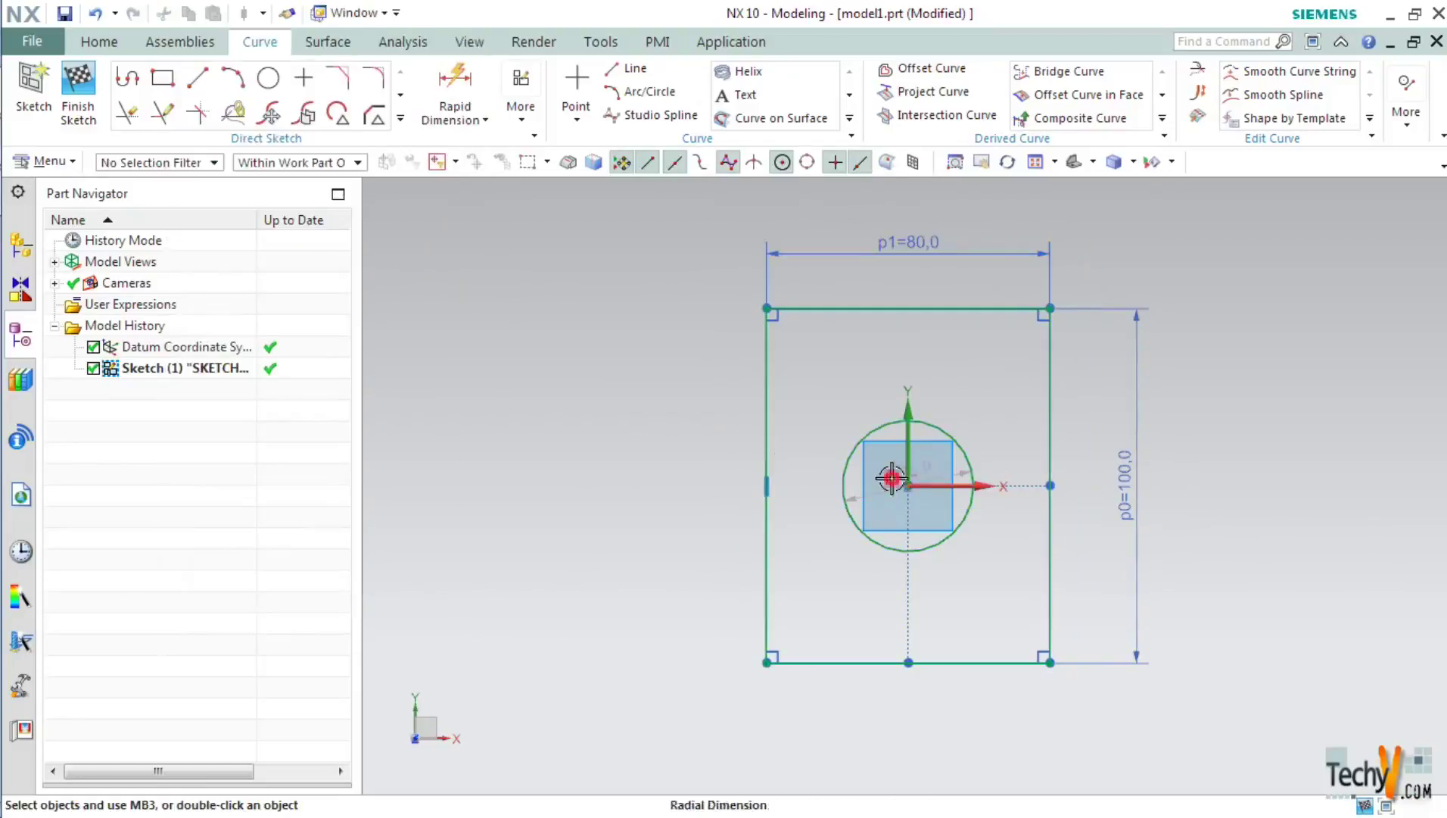
Step: Give the centre circle a diameter dimension of 30
{"action": "left_click", "coordinate": [713, 446]}
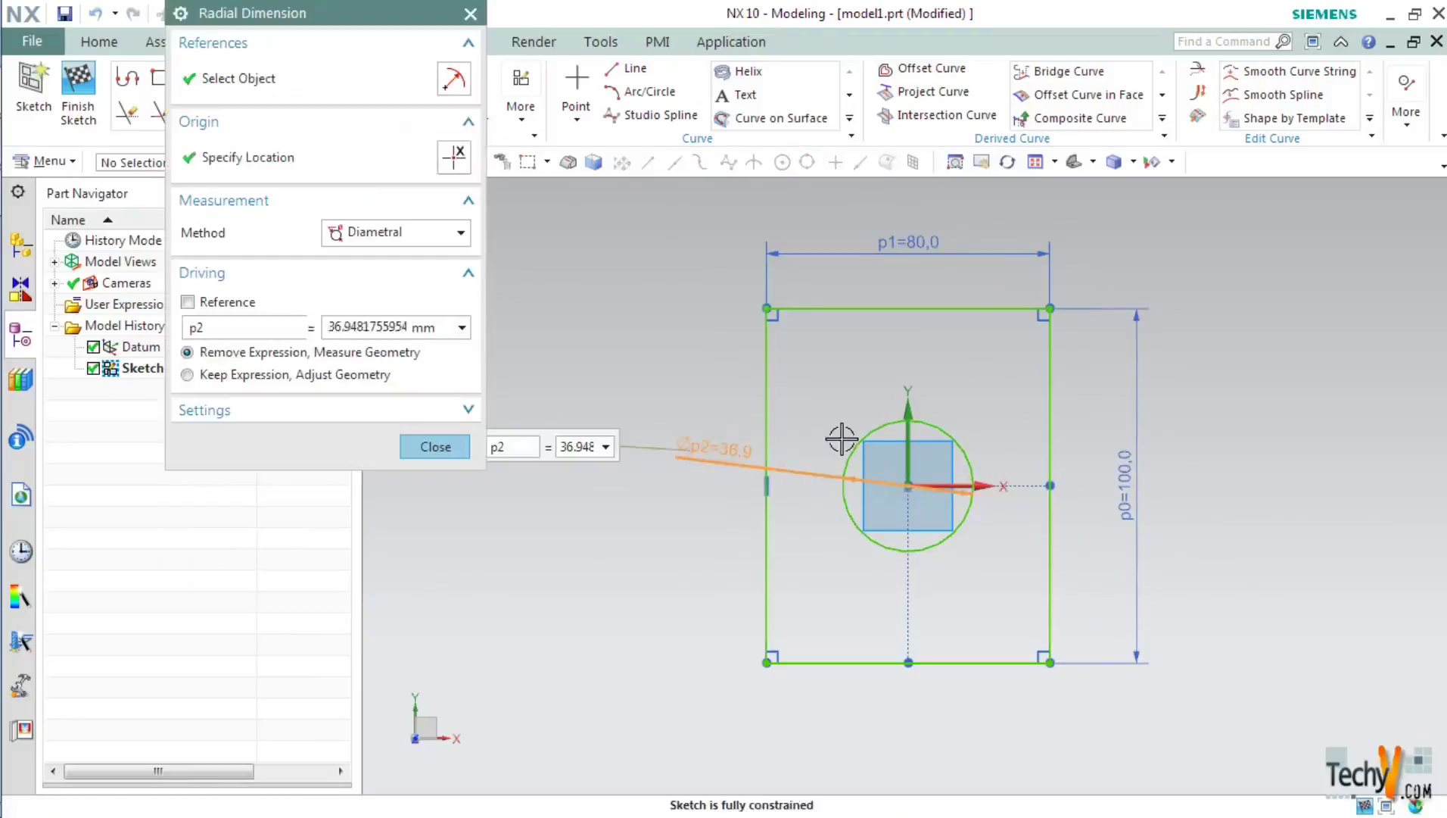
{"action": "type", "text": "30"}
{"action": "key", "text": "Return"}
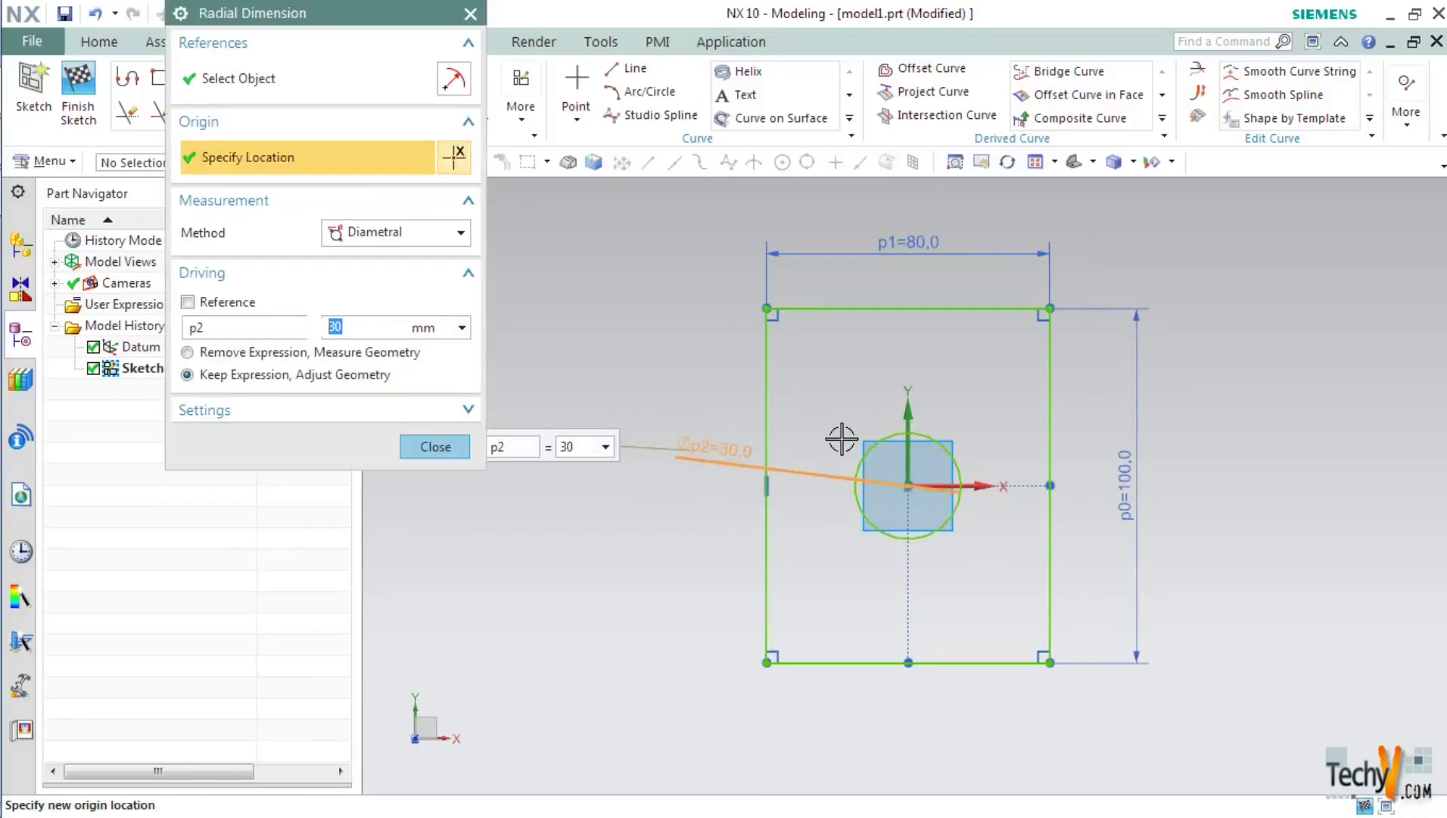
{"action": "left_click", "coordinate": [437, 447]}
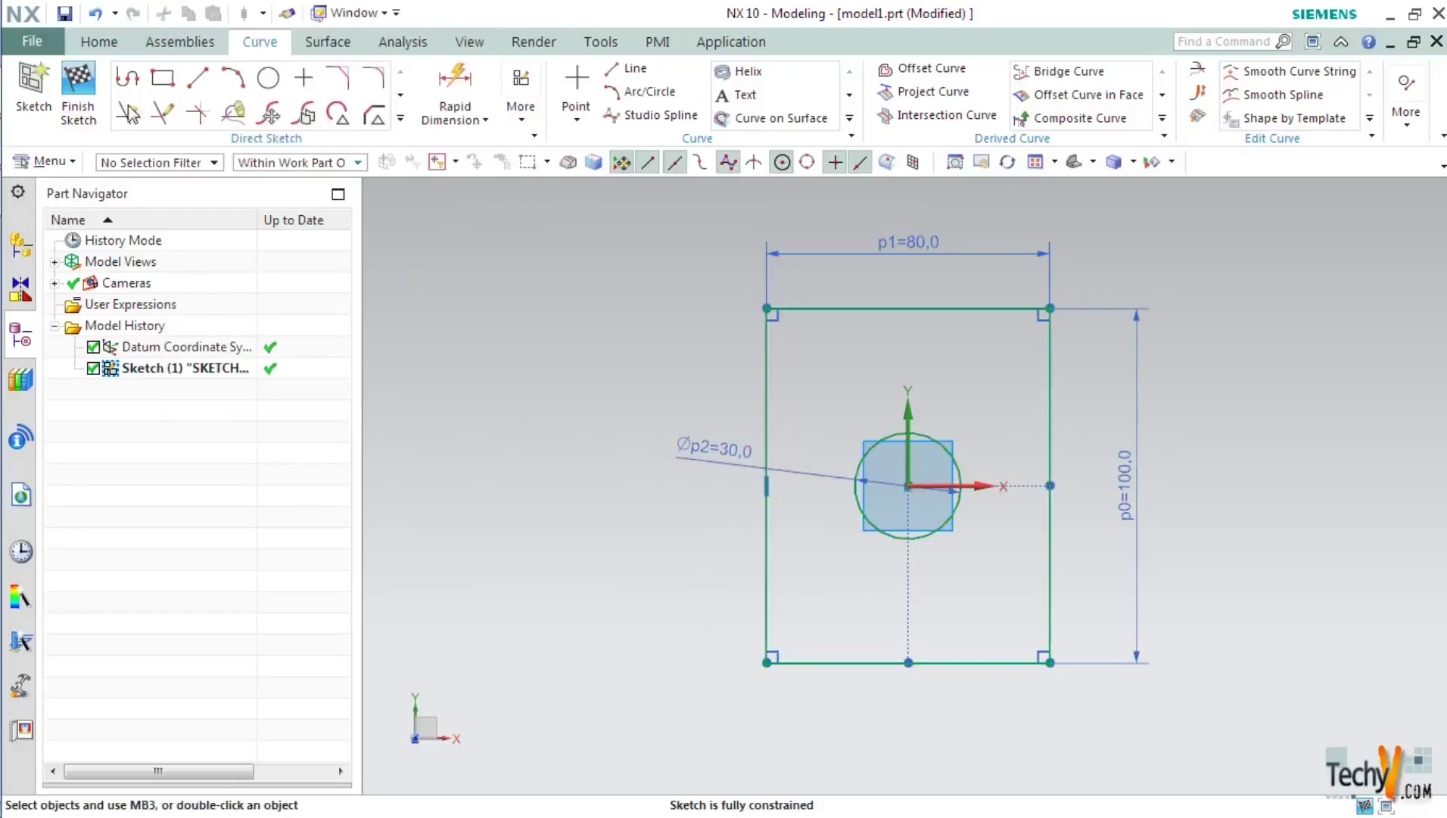
Step: Finish the sketch and extrude the 80 × 100 rectangle into a 30 mm tall block
{"action": "left_click", "coordinate": [87, 95]}
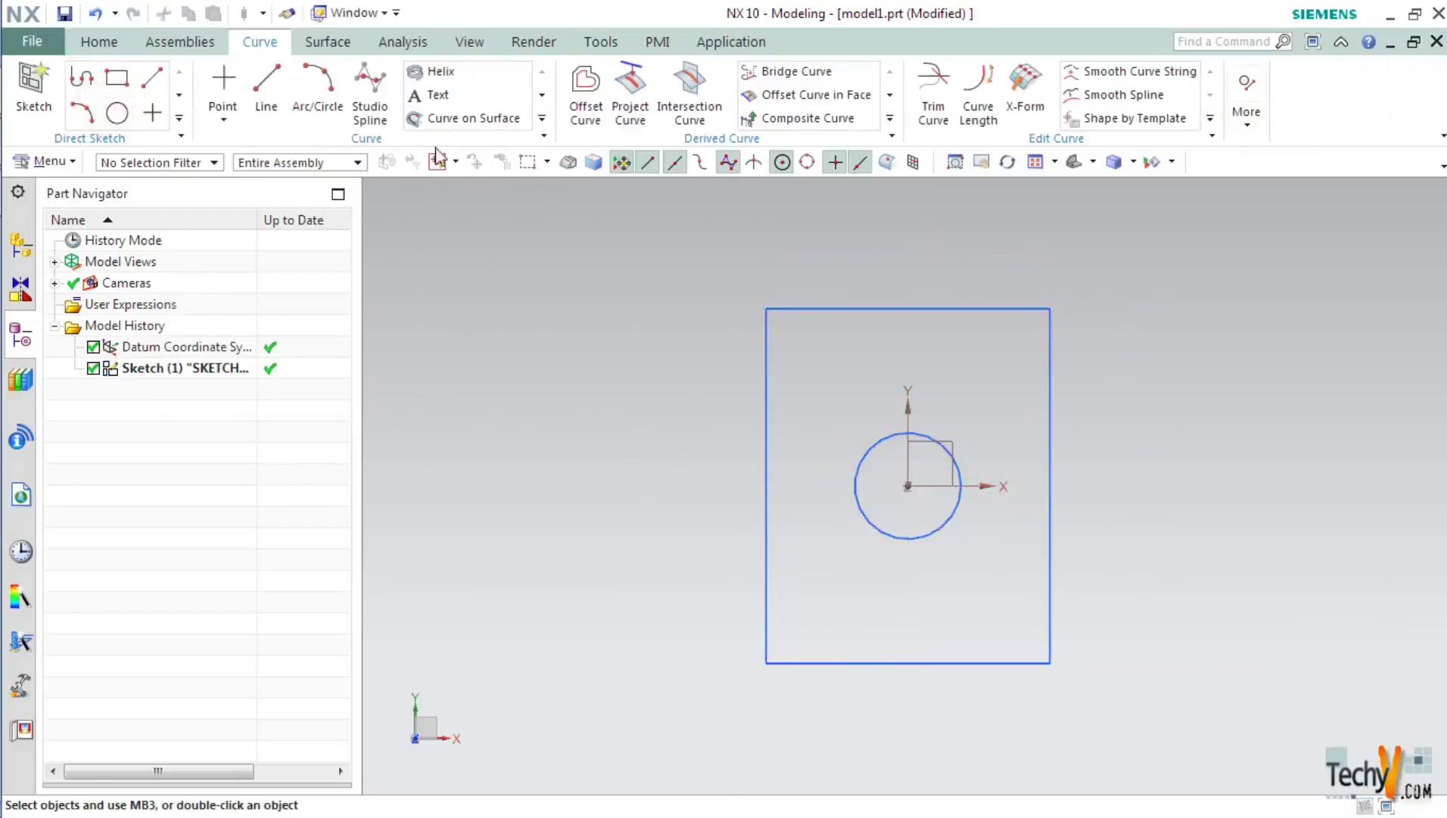
{"action": "mouse_move", "coordinate": [1066, 407]}
{"action": "middle_mouse_down"}
{"action": "mouse_move", "coordinate": [1028, 517]}
{"action": "mouse_move", "coordinate": [1014, 464]}
{"action": "mouse_move", "coordinate": [937, 566]}
{"action": "mouse_move", "coordinate": [979, 594]}
{"action": "middle_mouse_up"}
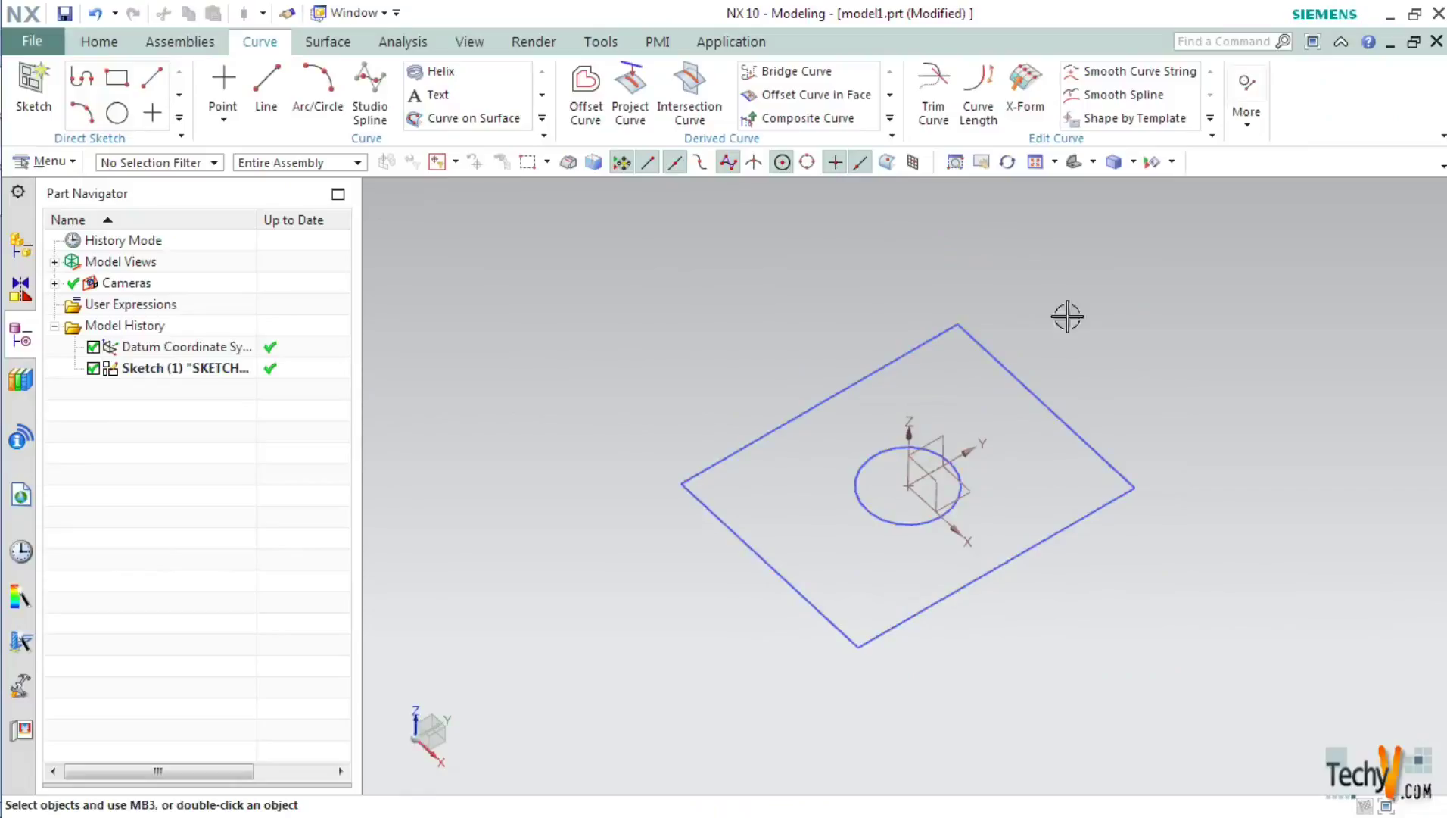
{"action": "left_click", "coordinate": [99, 42]}
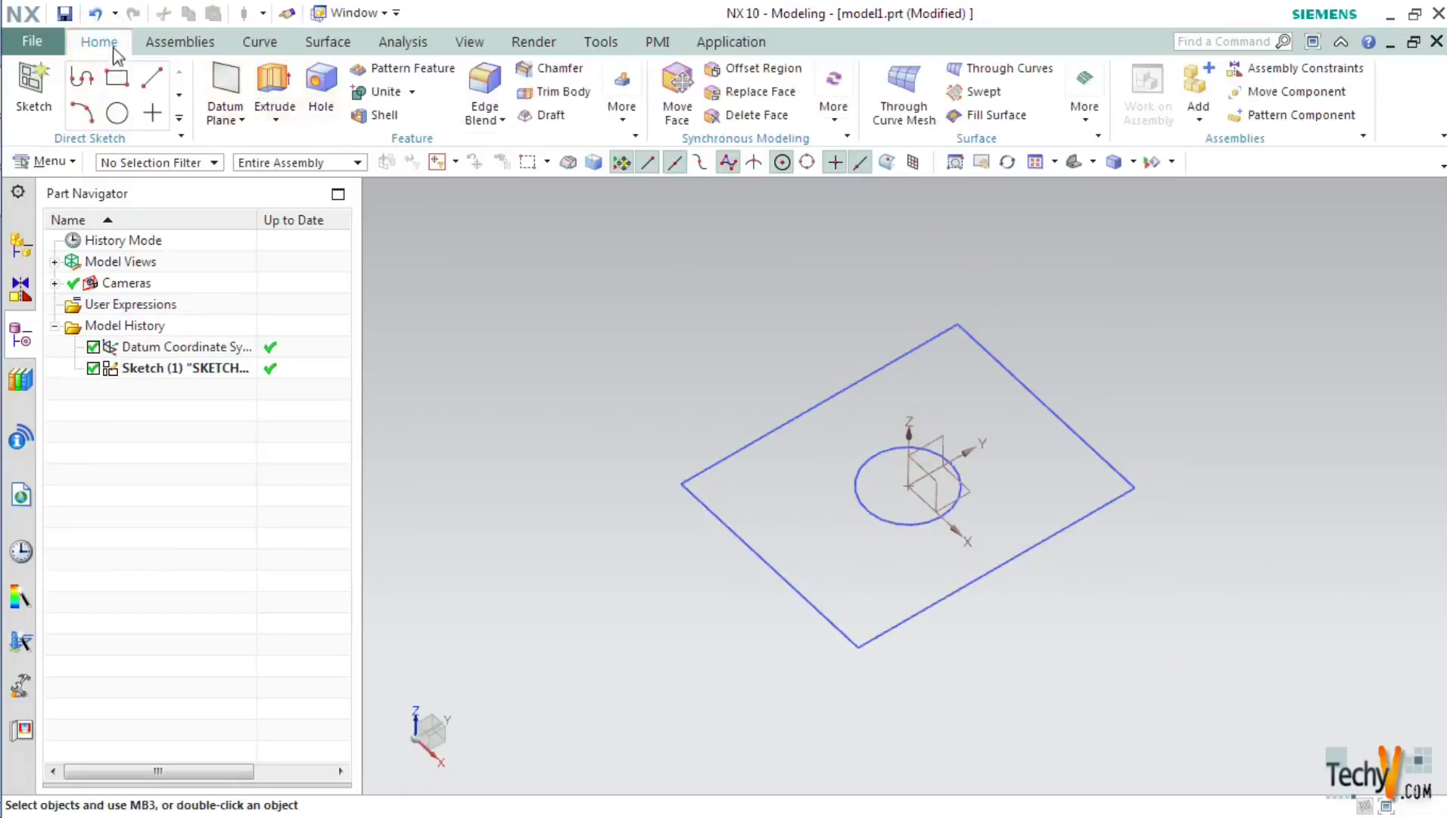
{"action": "left_click", "coordinate": [279, 85]}
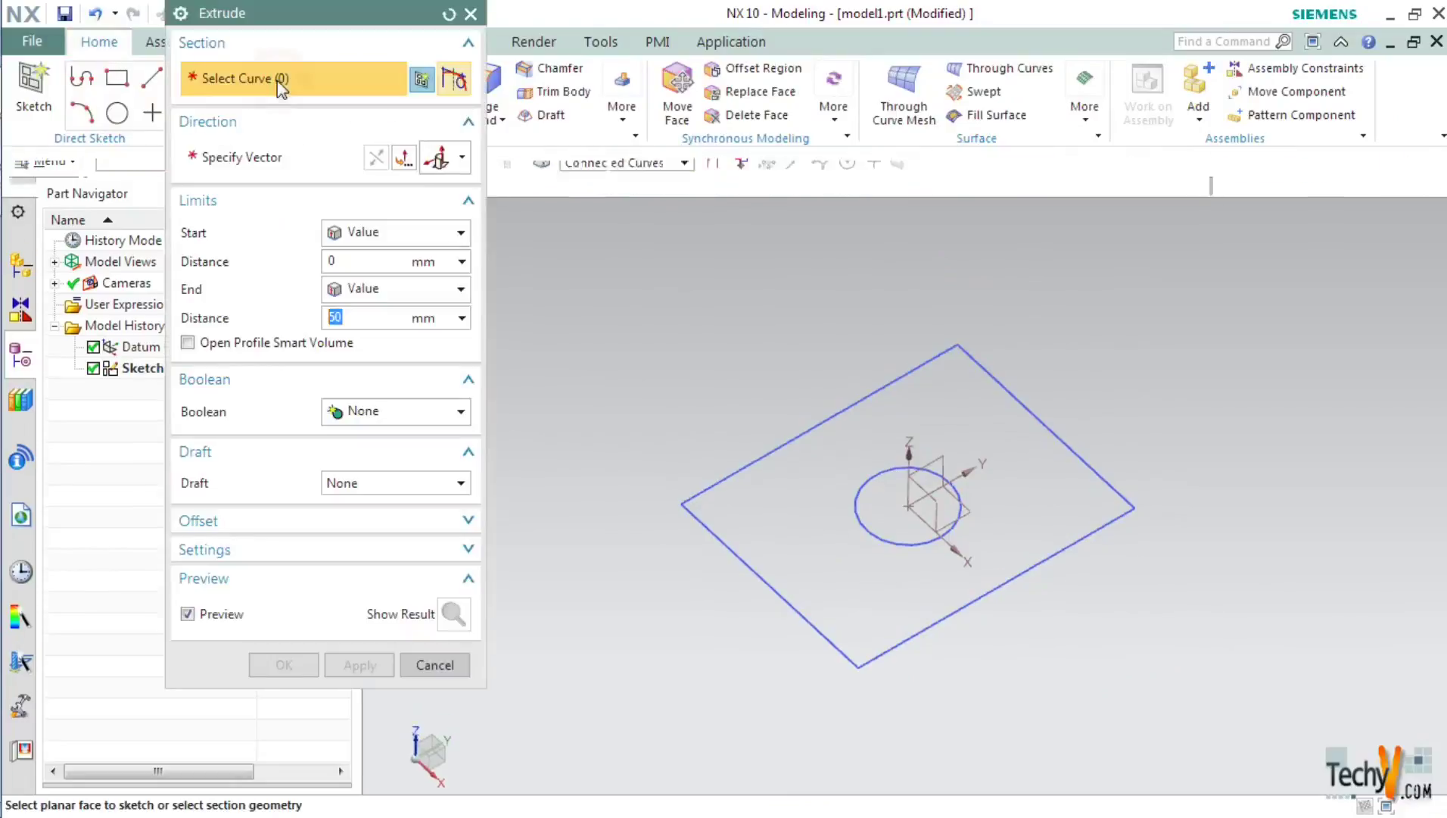
{"action": "left_click", "coordinate": [471, 15]}
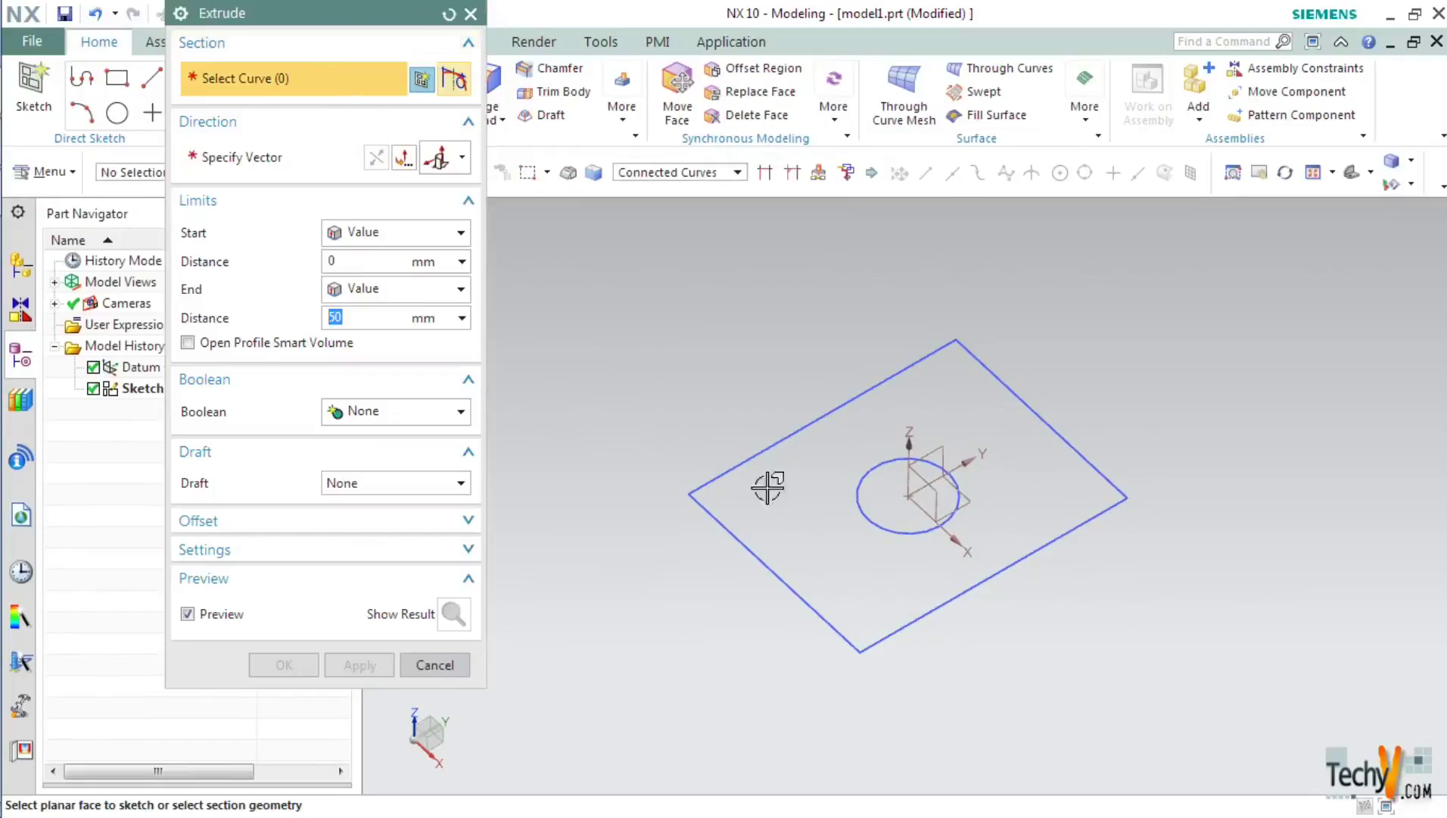
{"action": "left_click", "coordinate": [756, 451]}
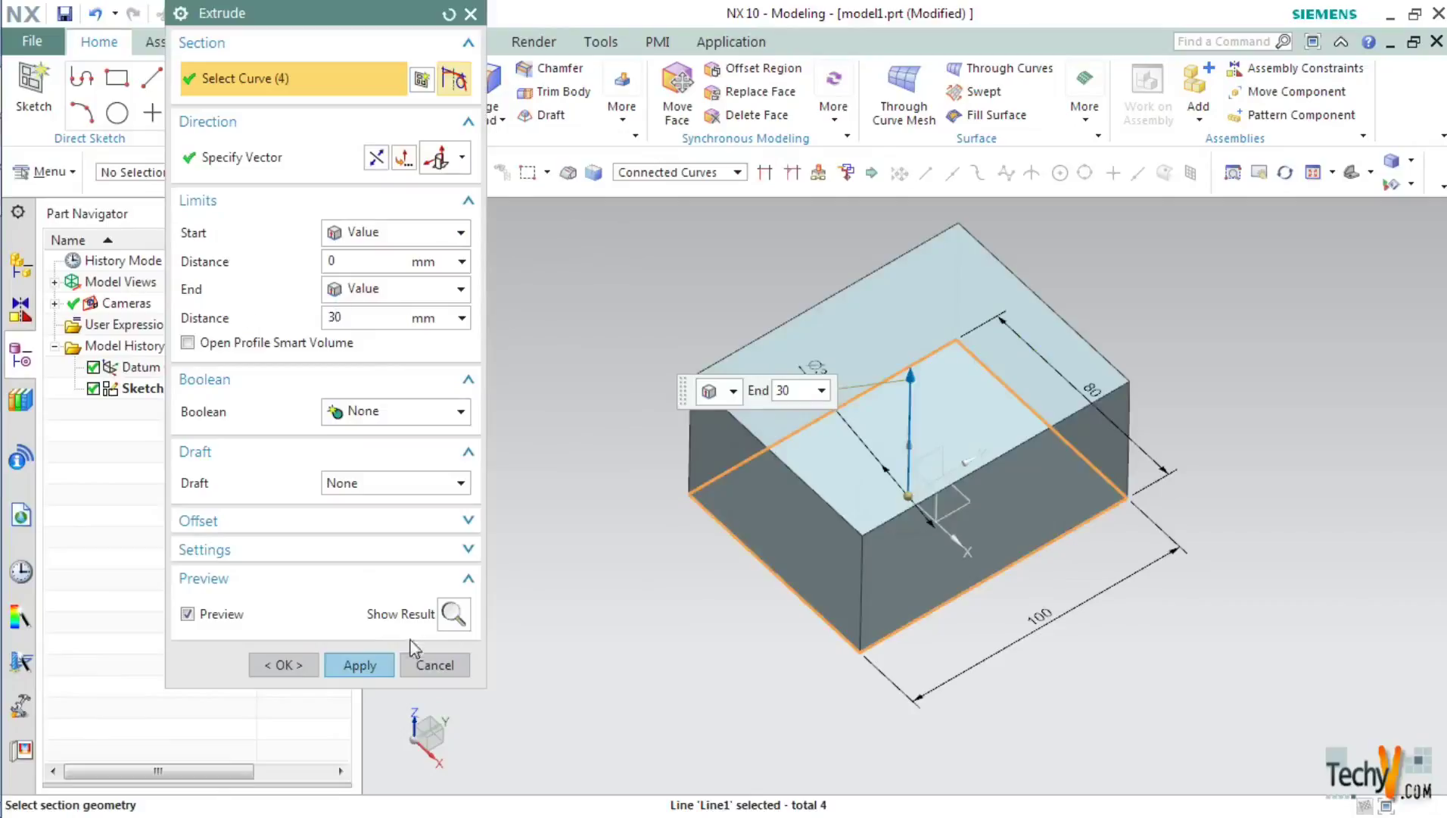
{"action": "left_click", "coordinate": [288, 665]}
{"action": "middle_click_drag", "start_coordinate": [1018, 458], "coordinate": [993, 341]}
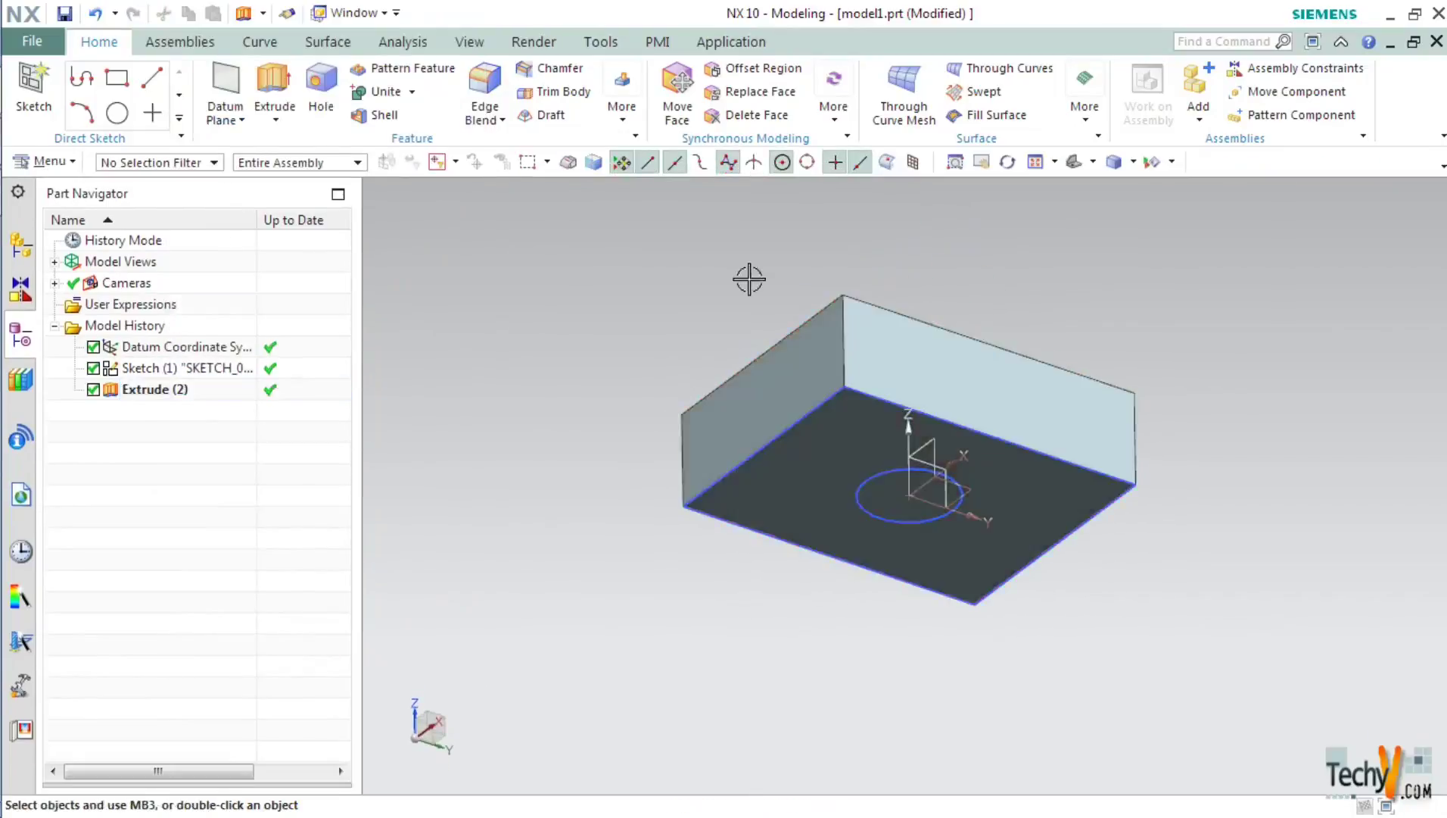
Step: Extrude the 30-diameter circle 30 mm with Boolean Subtract to cut a hole through the block
{"action": "left_click", "coordinate": [274, 91]}
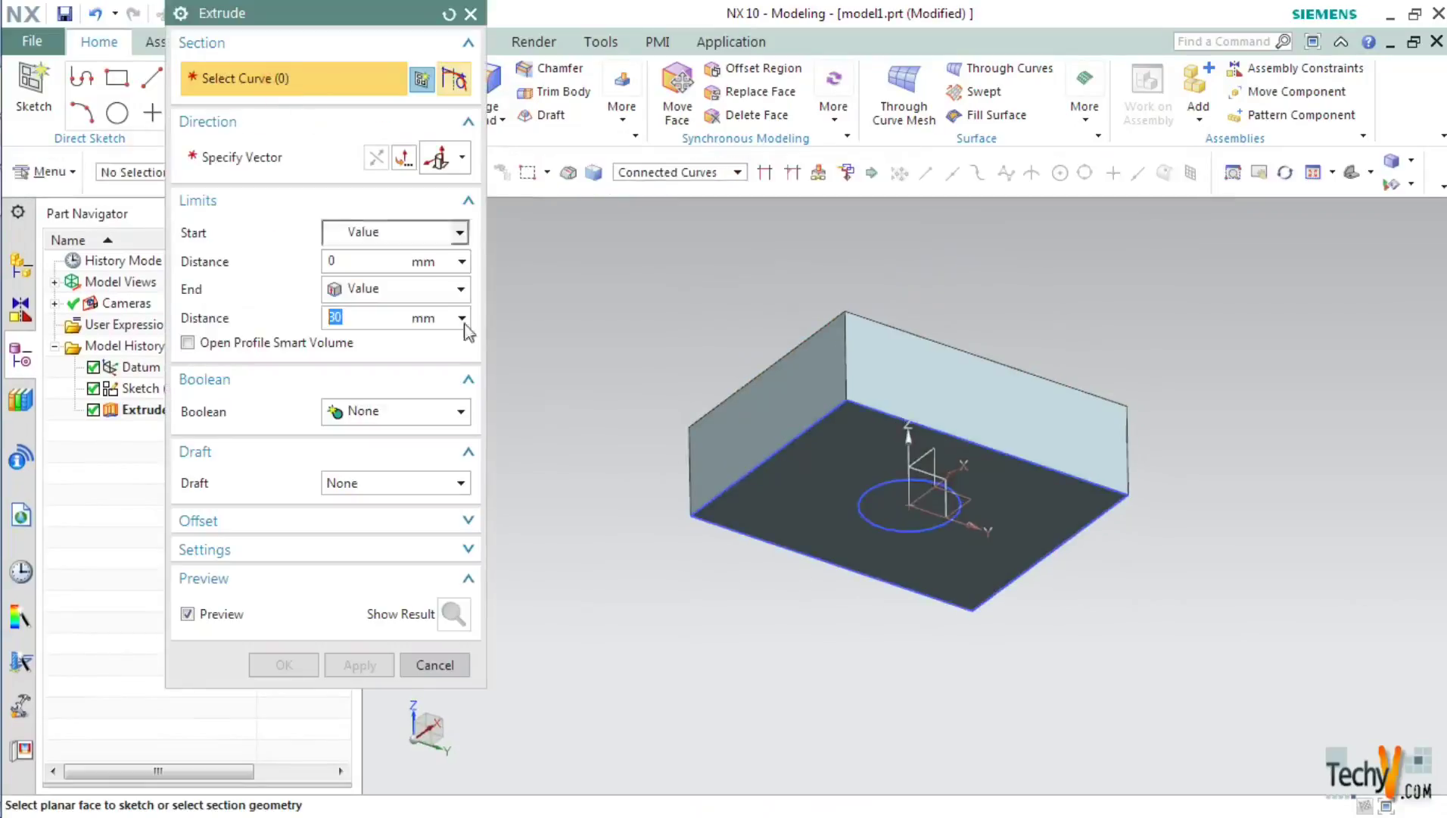
{"action": "left_click", "coordinate": [882, 491]}
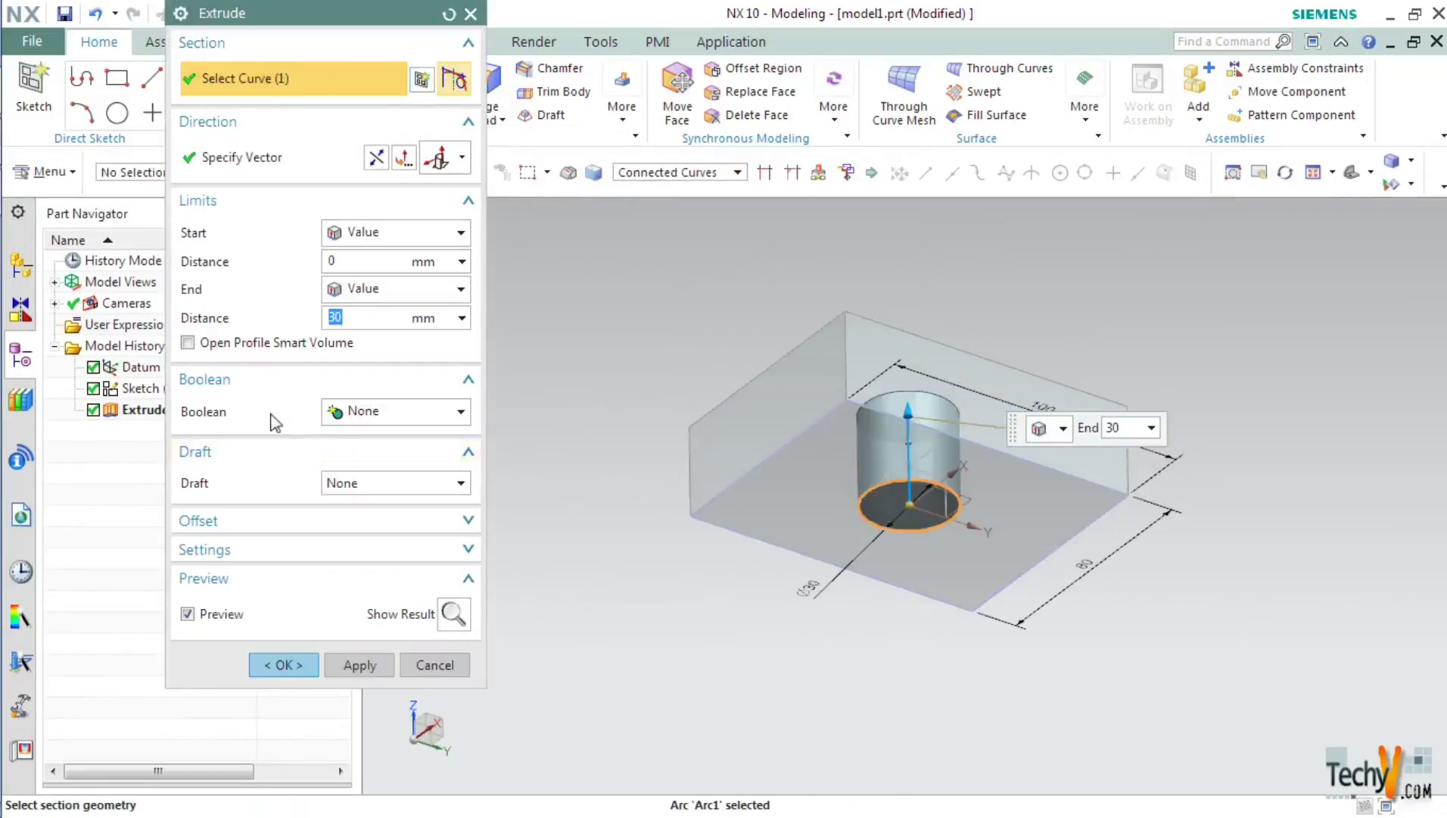
{"action": "left_click", "coordinate": [378, 412]}
{"action": "left_click", "coordinate": [377, 479]}
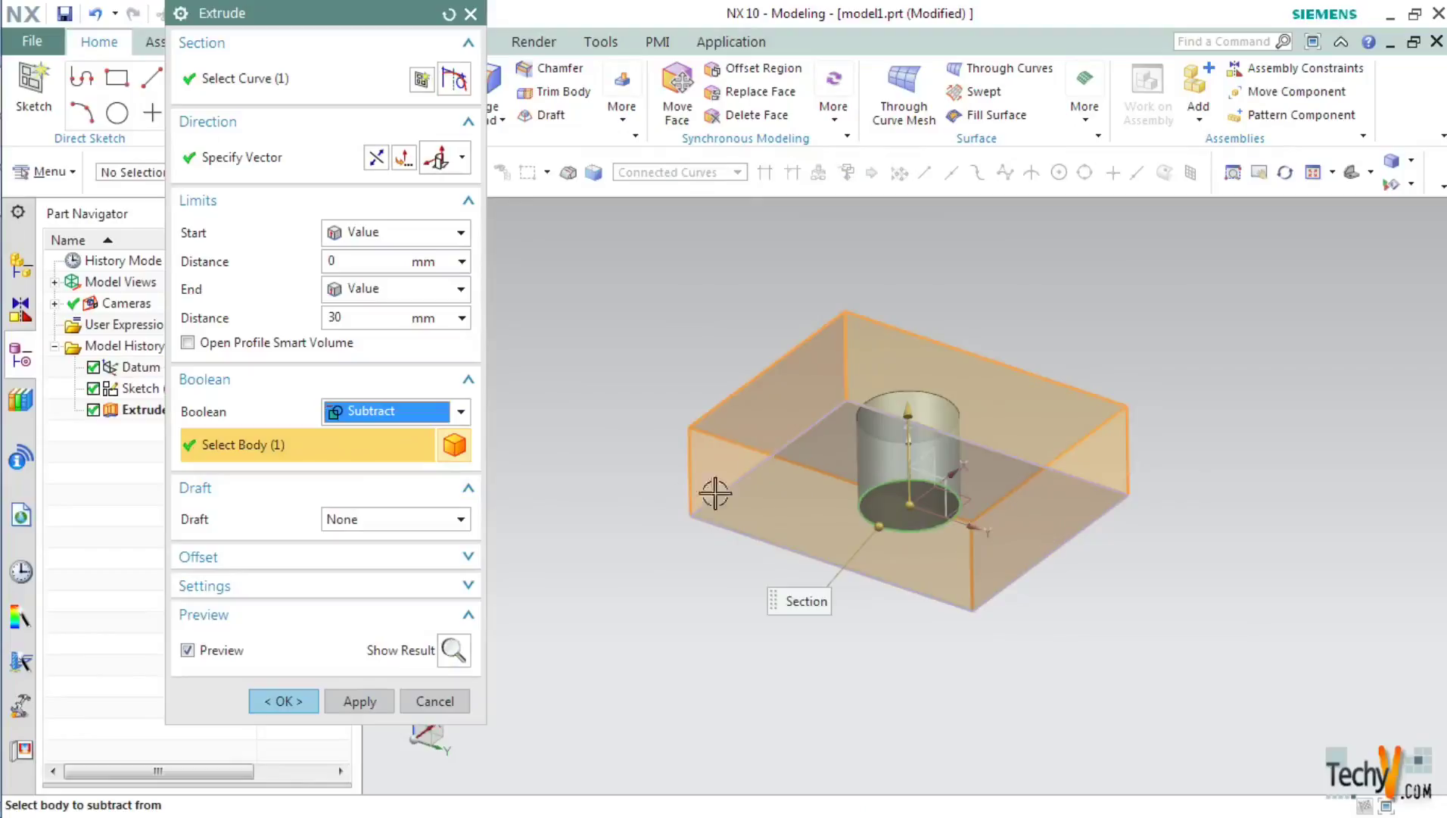
{"action": "left_click_drag", "start_coordinate": [361, 318], "coordinate": [338, 318]}
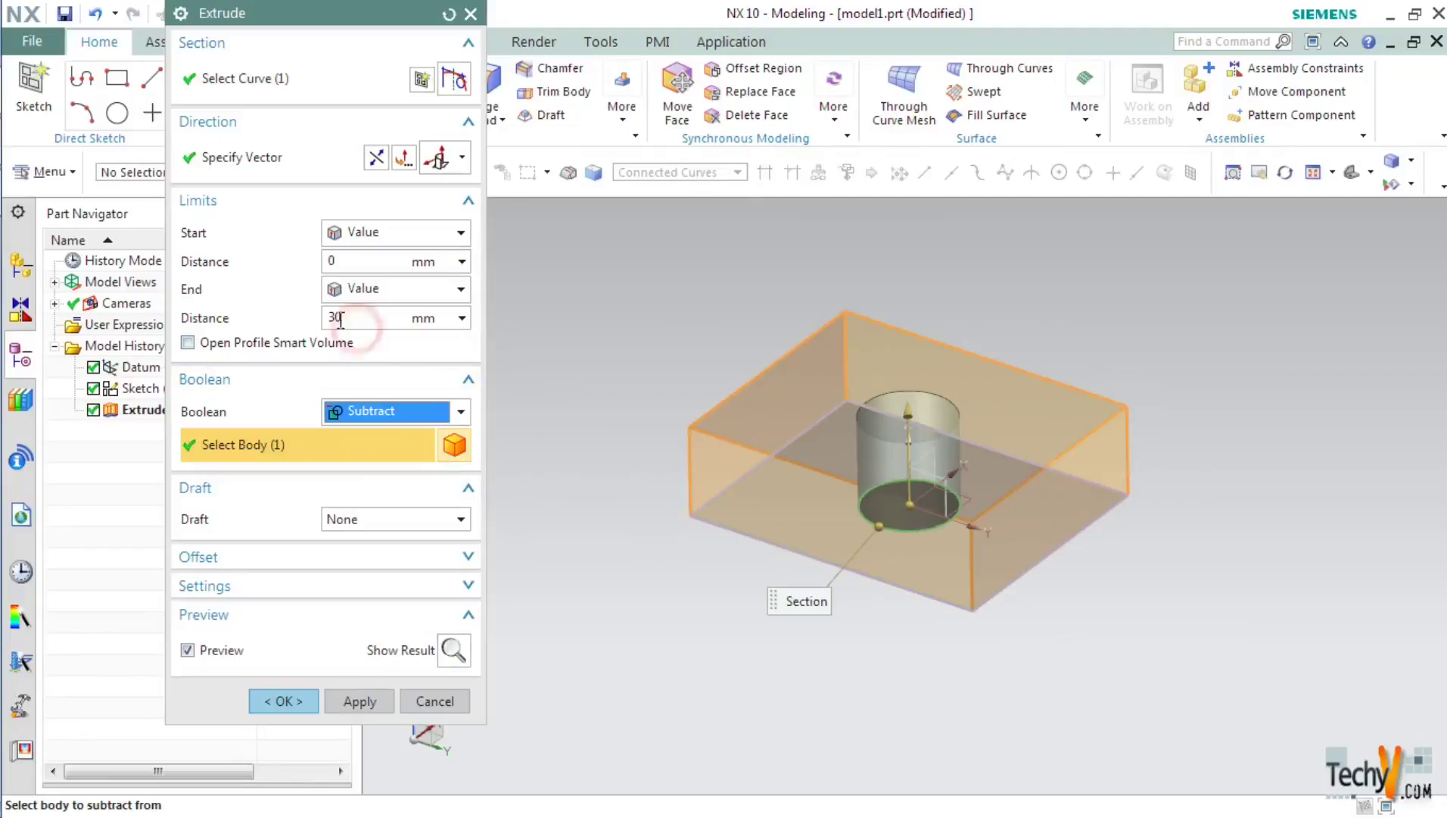
{"action": "left_click", "coordinate": [285, 702]}
{"action": "middle_click_drag", "start_coordinate": [424, 599], "coordinate": [834, 403]}
Step: Create a new sketch on the YZ datum plane
{"action": "left_click", "coordinate": [775, 522]}
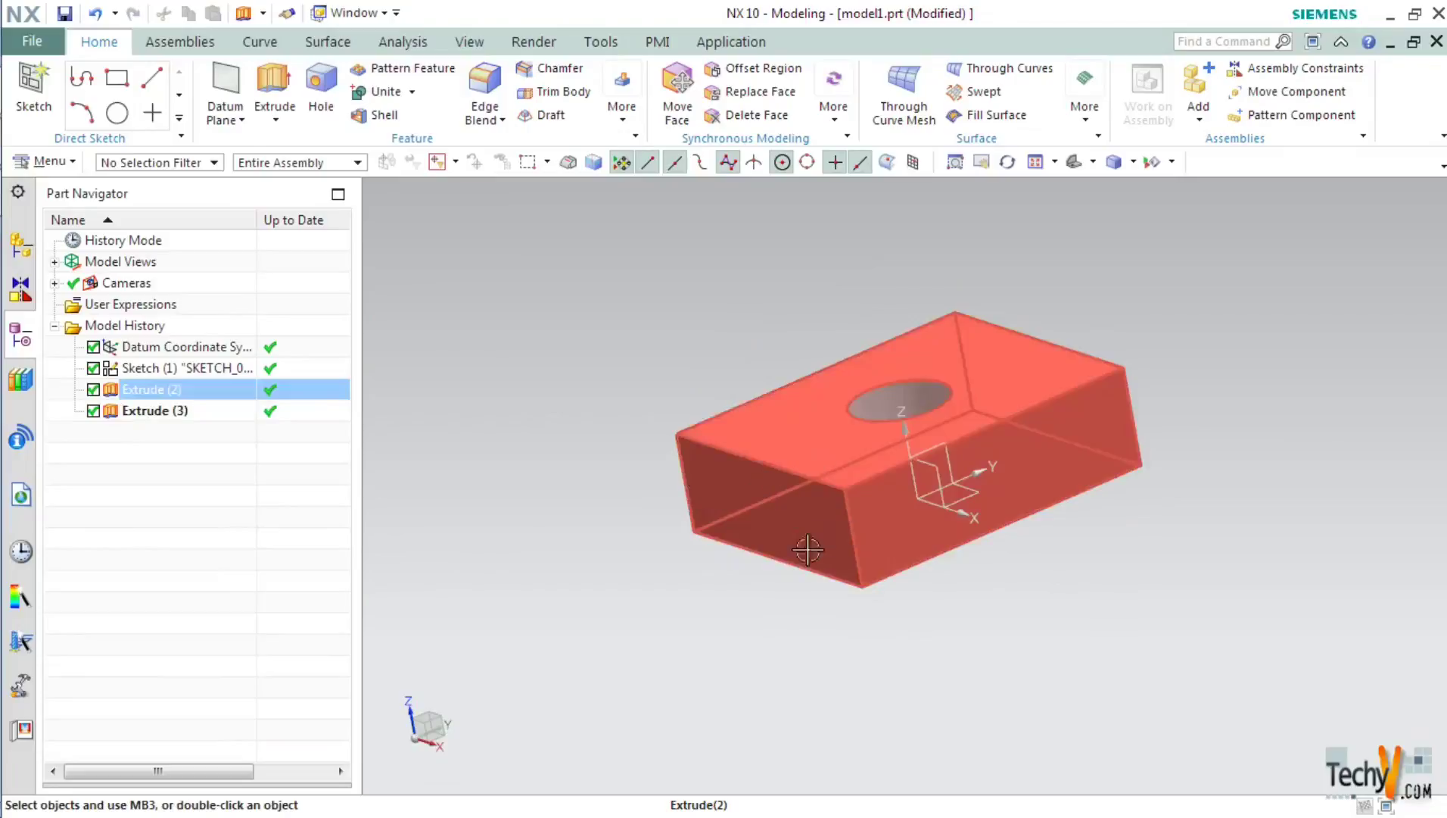
{"action": "left_click", "coordinate": [634, 395]}
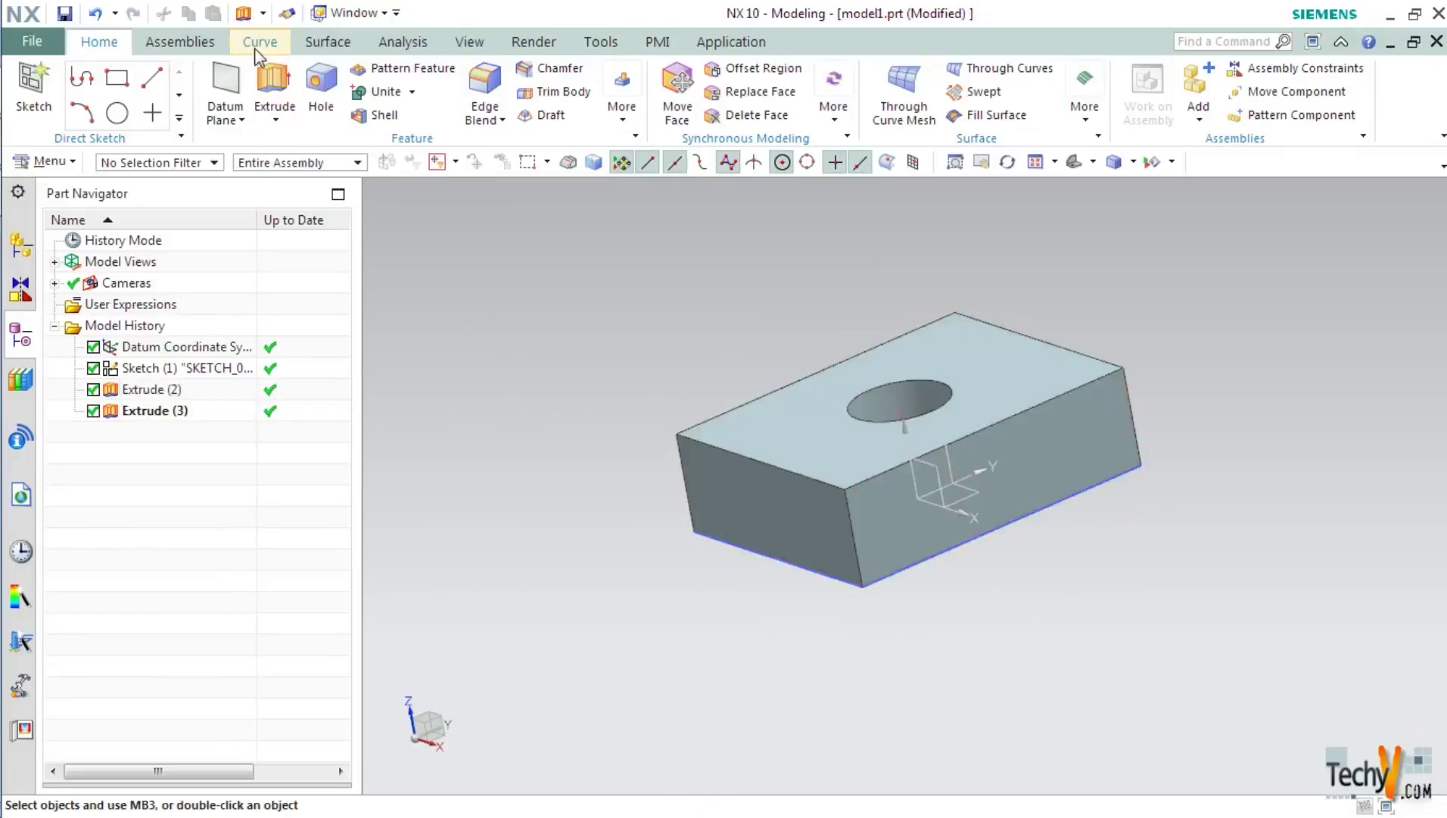
{"action": "left_click", "coordinate": [40, 80]}
{"action": "mouse_move", "coordinate": [1024, 443]}
{"action": "middle_mouse_down"}
{"action": "mouse_move", "coordinate": [998, 484]}
{"action": "mouse_move", "coordinate": [1041, 494]}
{"action": "mouse_move", "coordinate": [970, 453]}
{"action": "middle_mouse_up"}
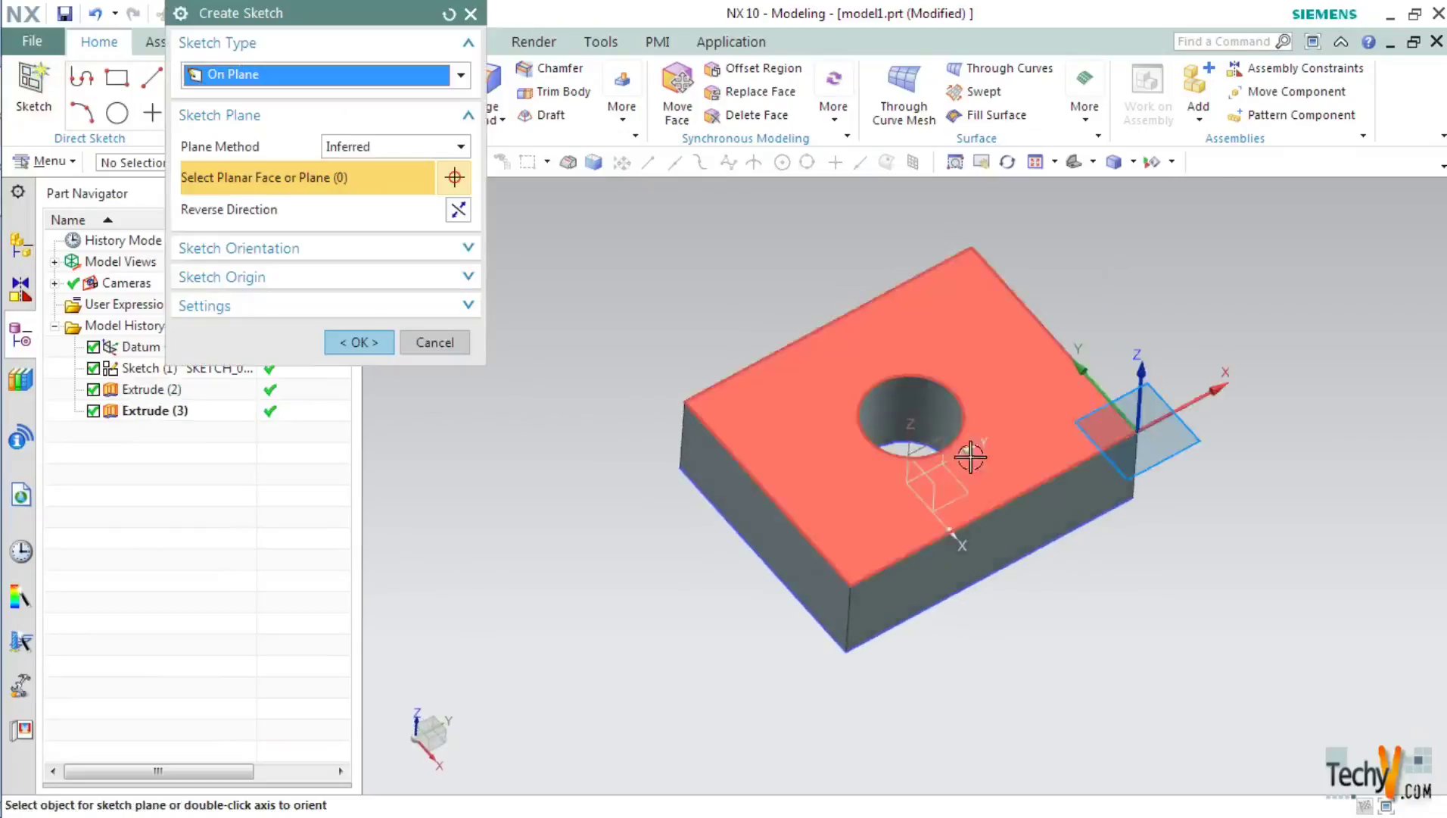
{"action": "left_click", "coordinate": [929, 447]}
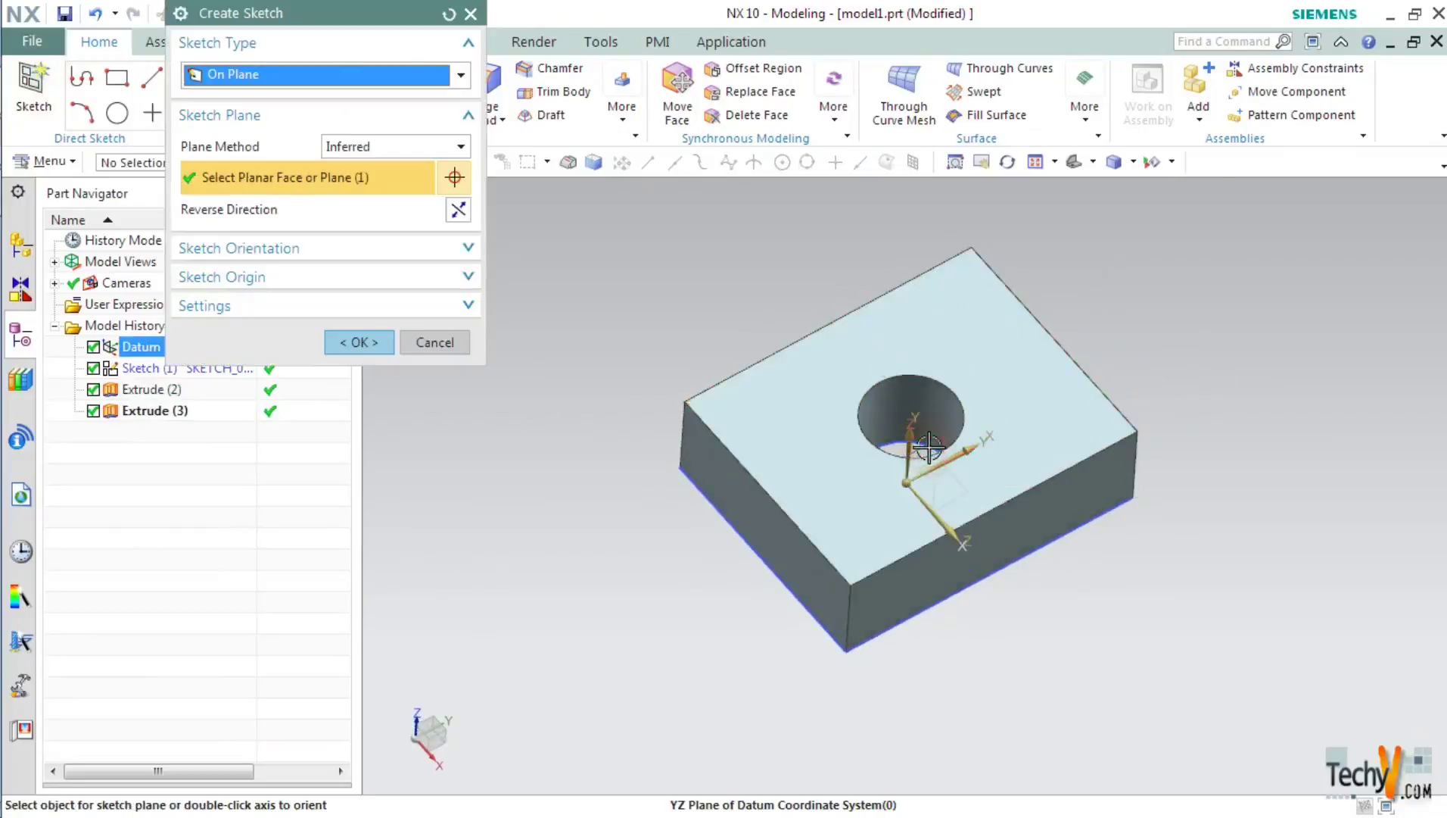
{"action": "left_click", "coordinate": [362, 343]}
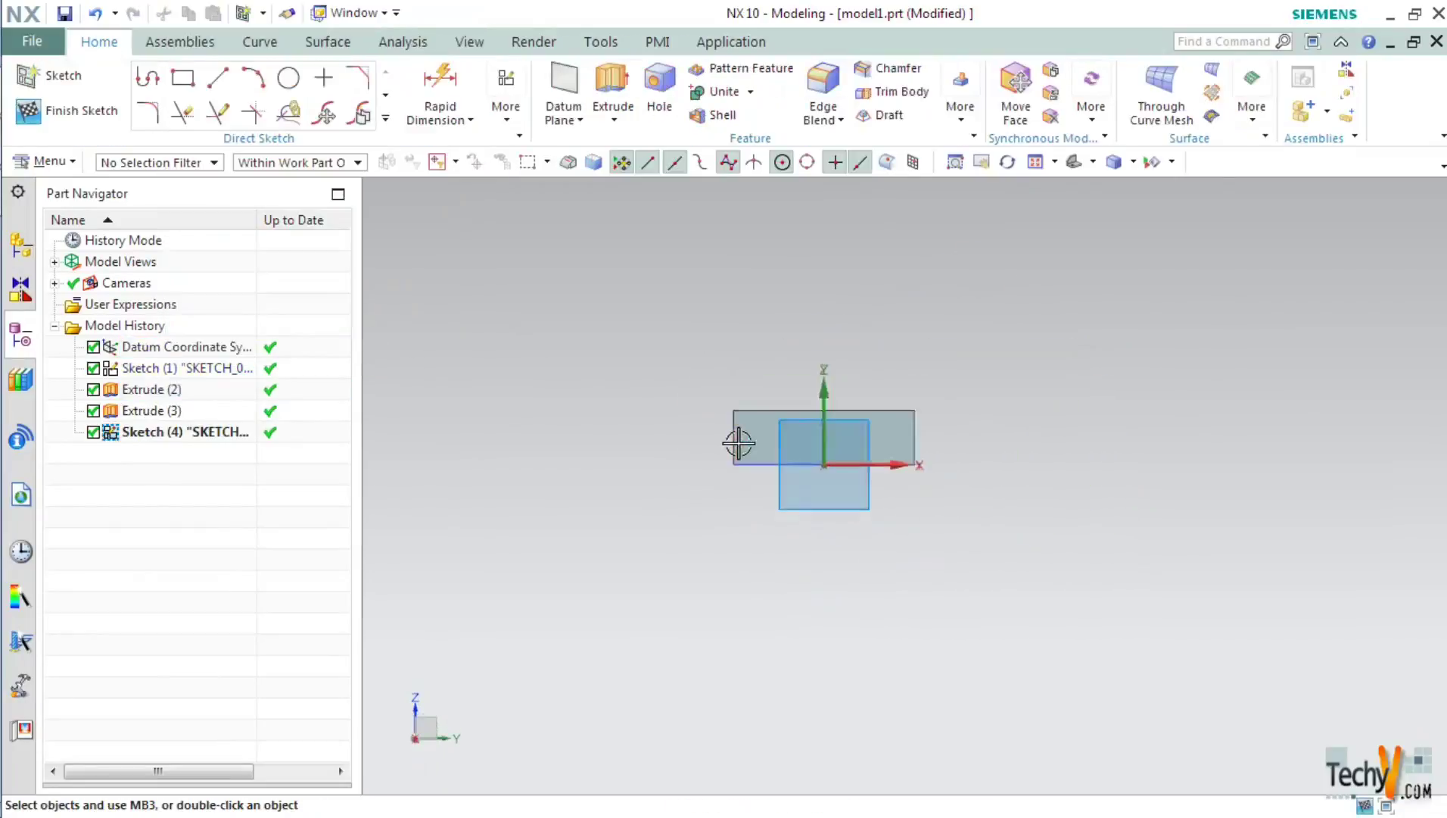
Step: Draw an arc from the section's lower-left corner to its top edge, bowing toward the left edge
{"action": "scroll", "coordinate": [736, 439], "scroll_direction": "up", "scroll_amount": 1}
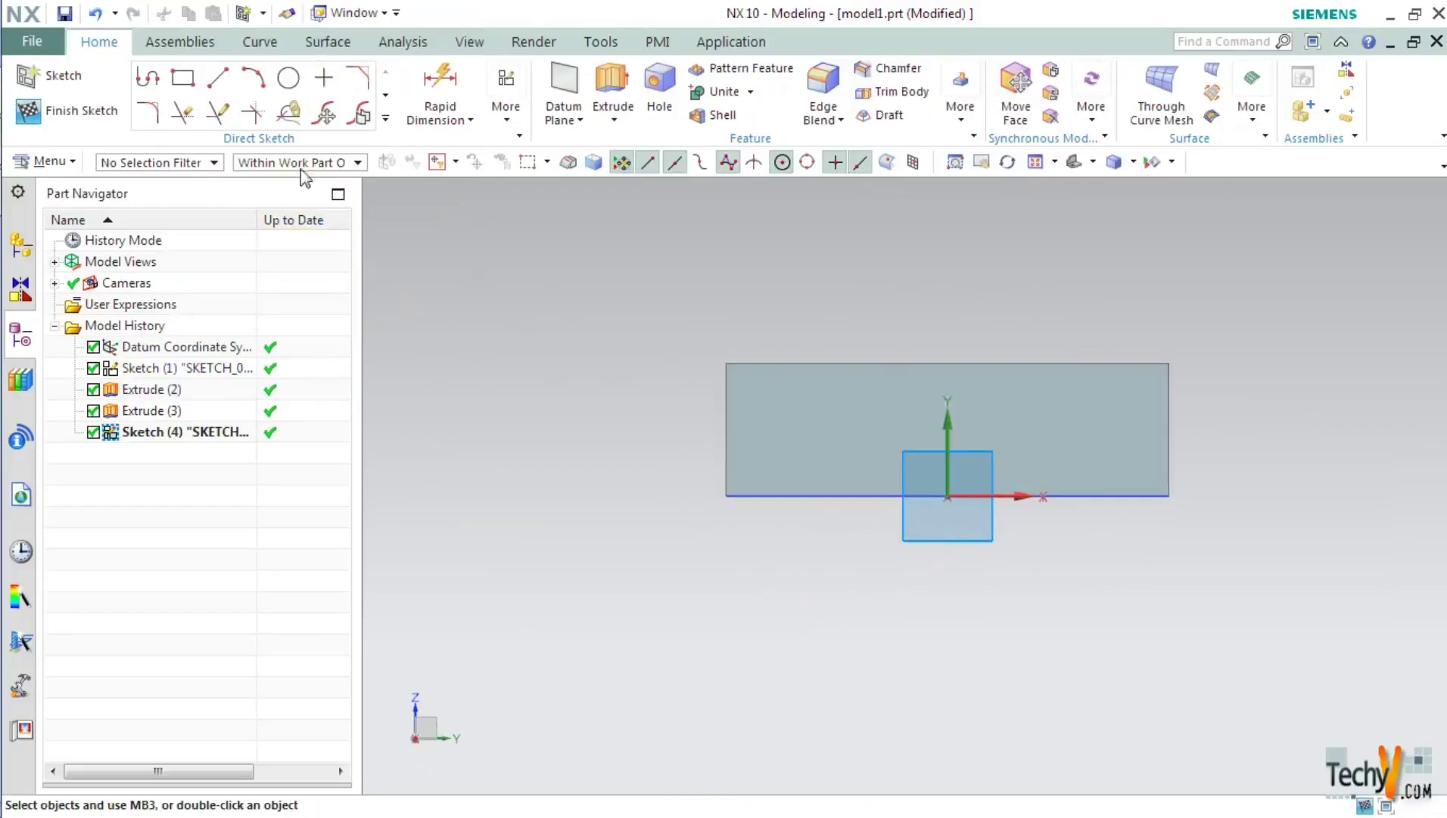
{"action": "left_click", "coordinate": [253, 79]}
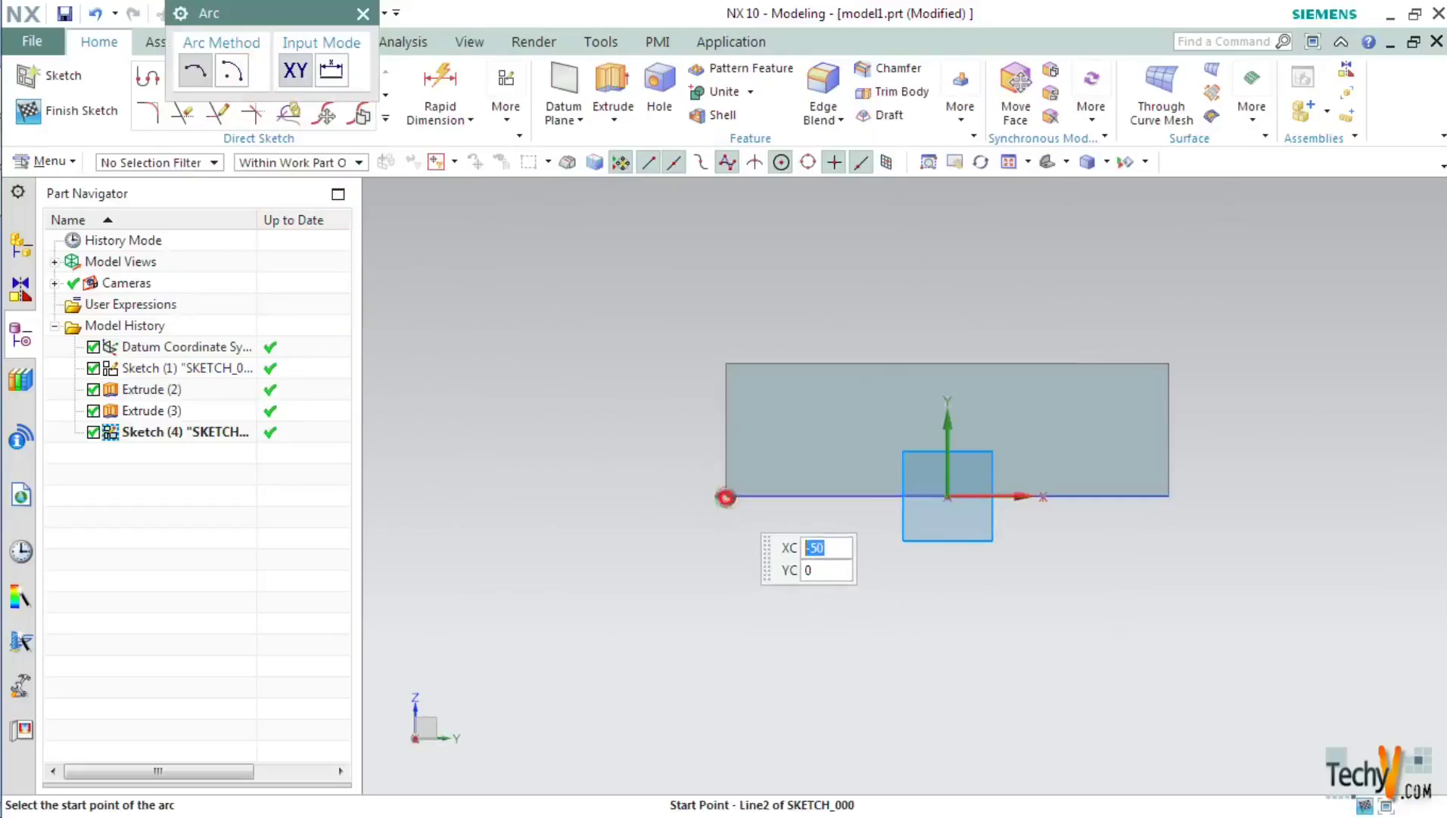
{"action": "left_click", "coordinate": [726, 497]}
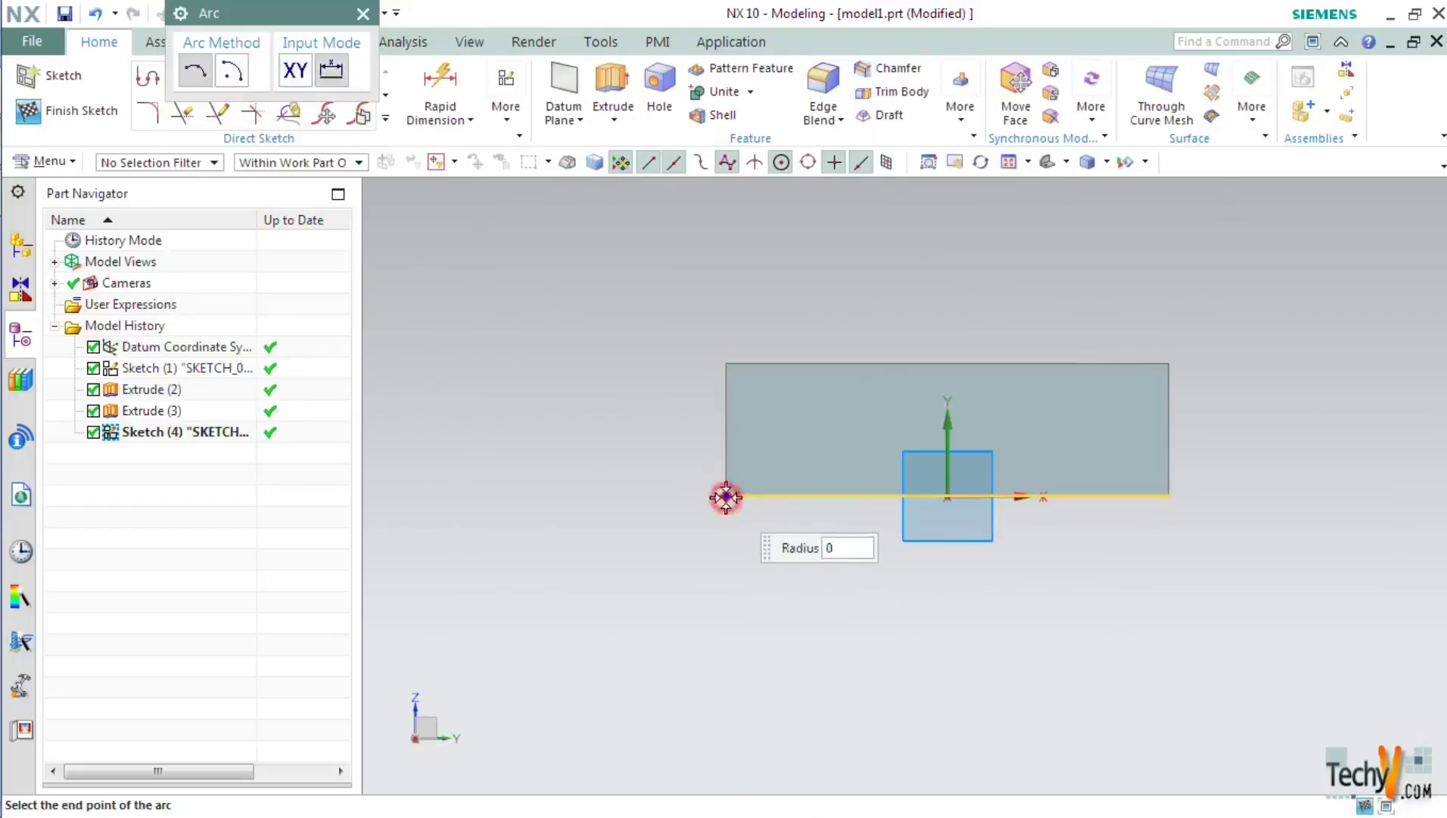
{"action": "left_click", "coordinate": [776, 364]}
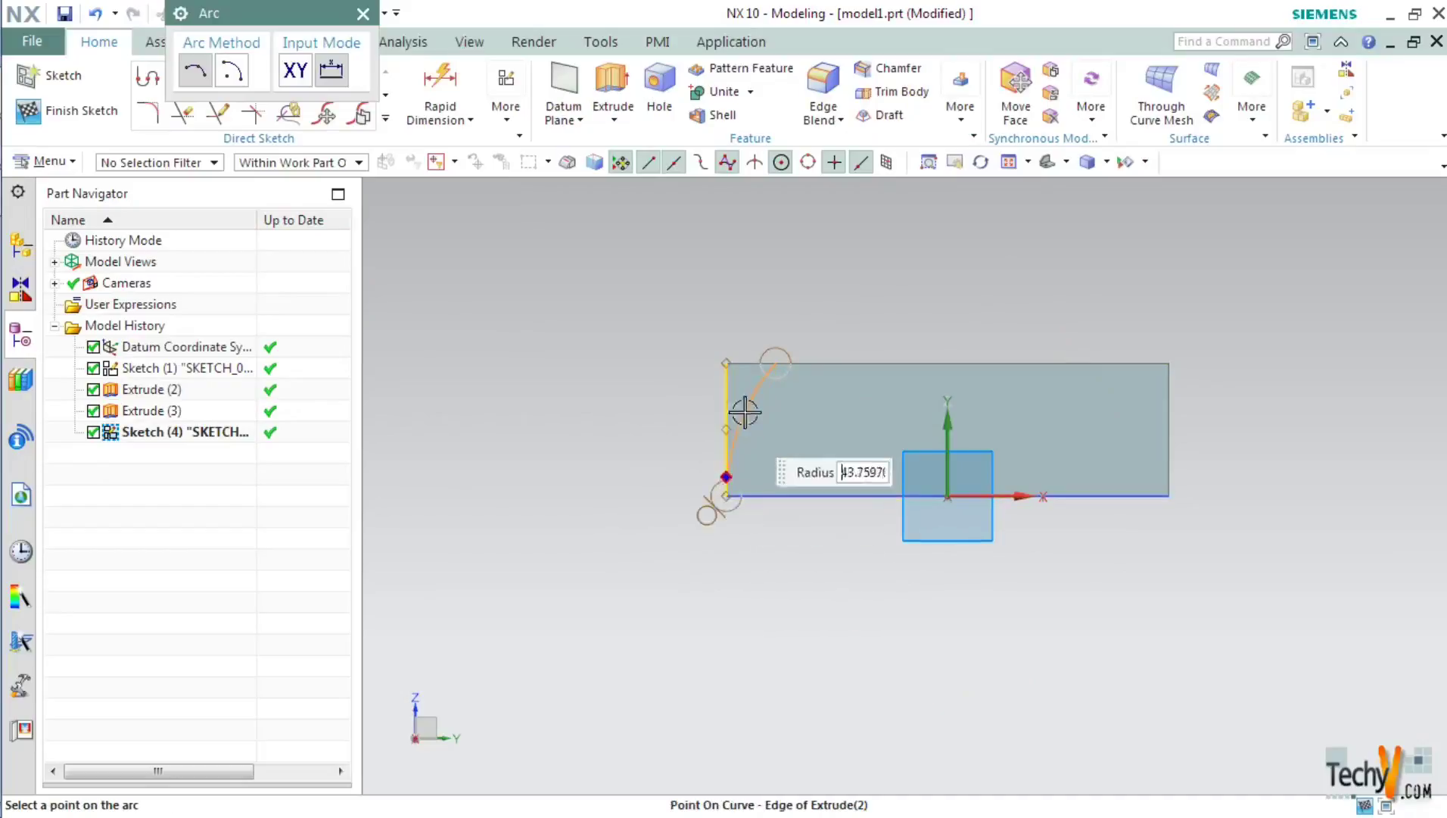
{"action": "left_click", "coordinate": [726, 459]}
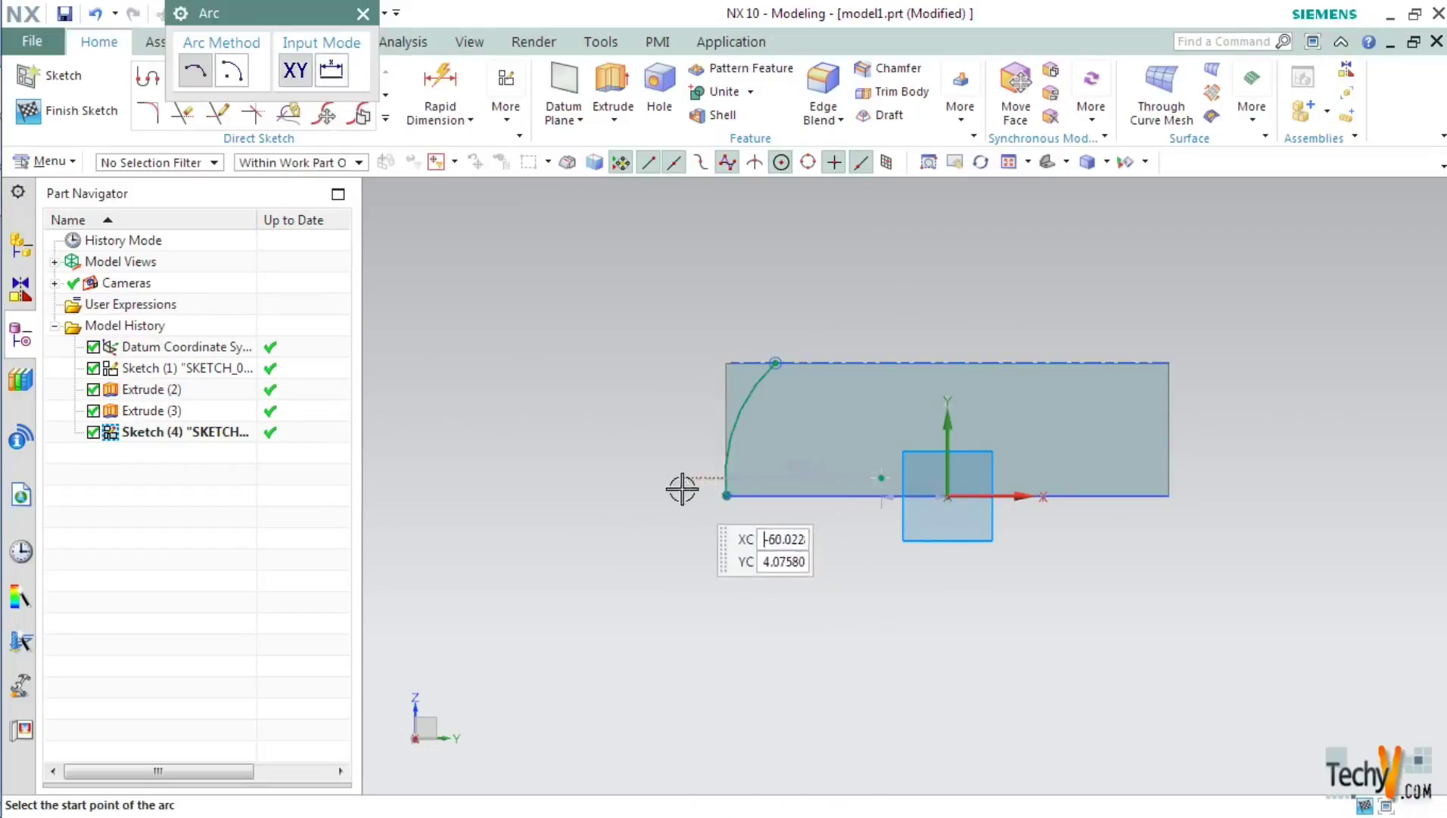
Step: Constrain the arc tangent to the block's left edge
{"action": "left_click", "coordinate": [364, 14]}
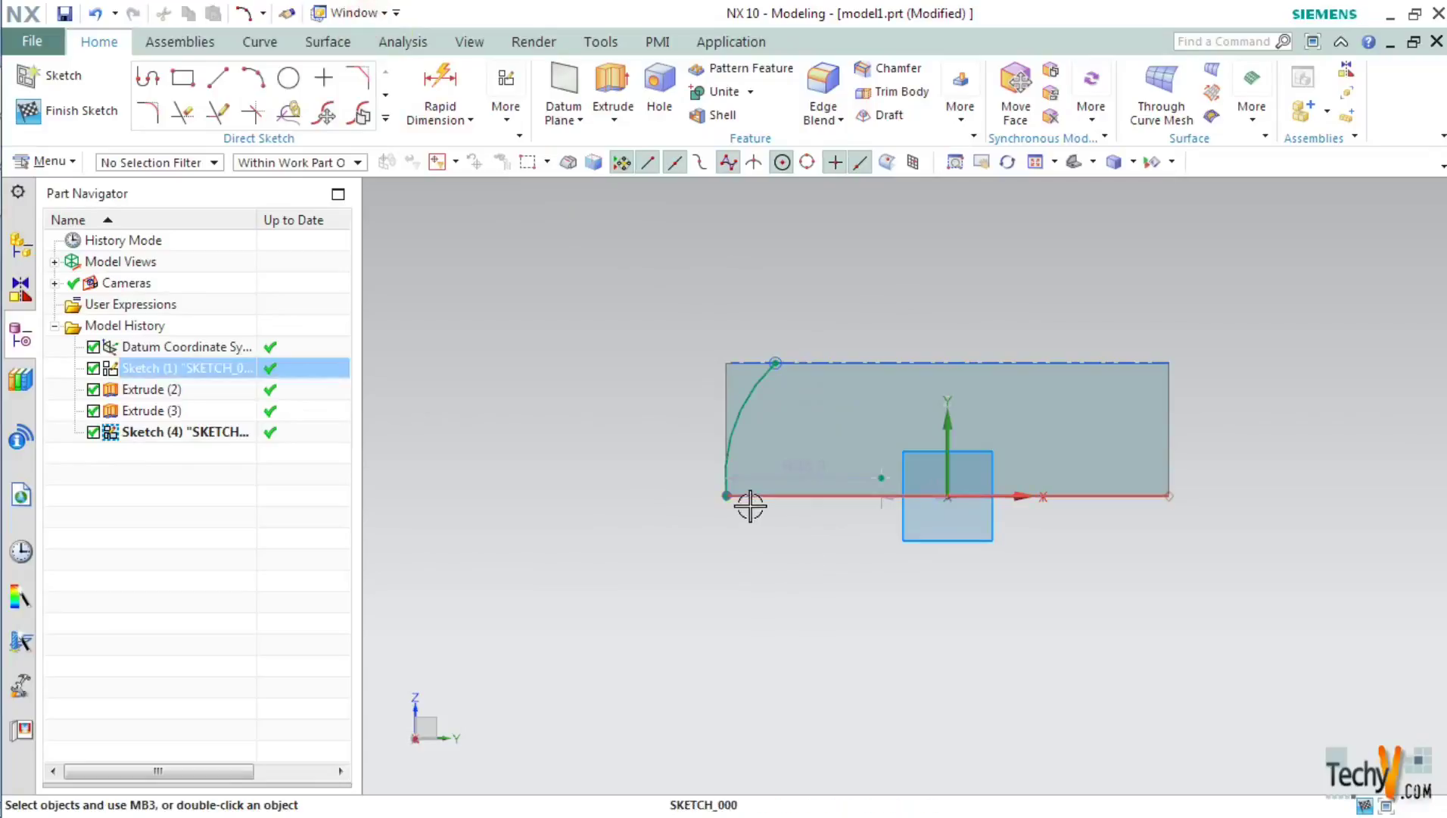
{"action": "key", "text": "c"}
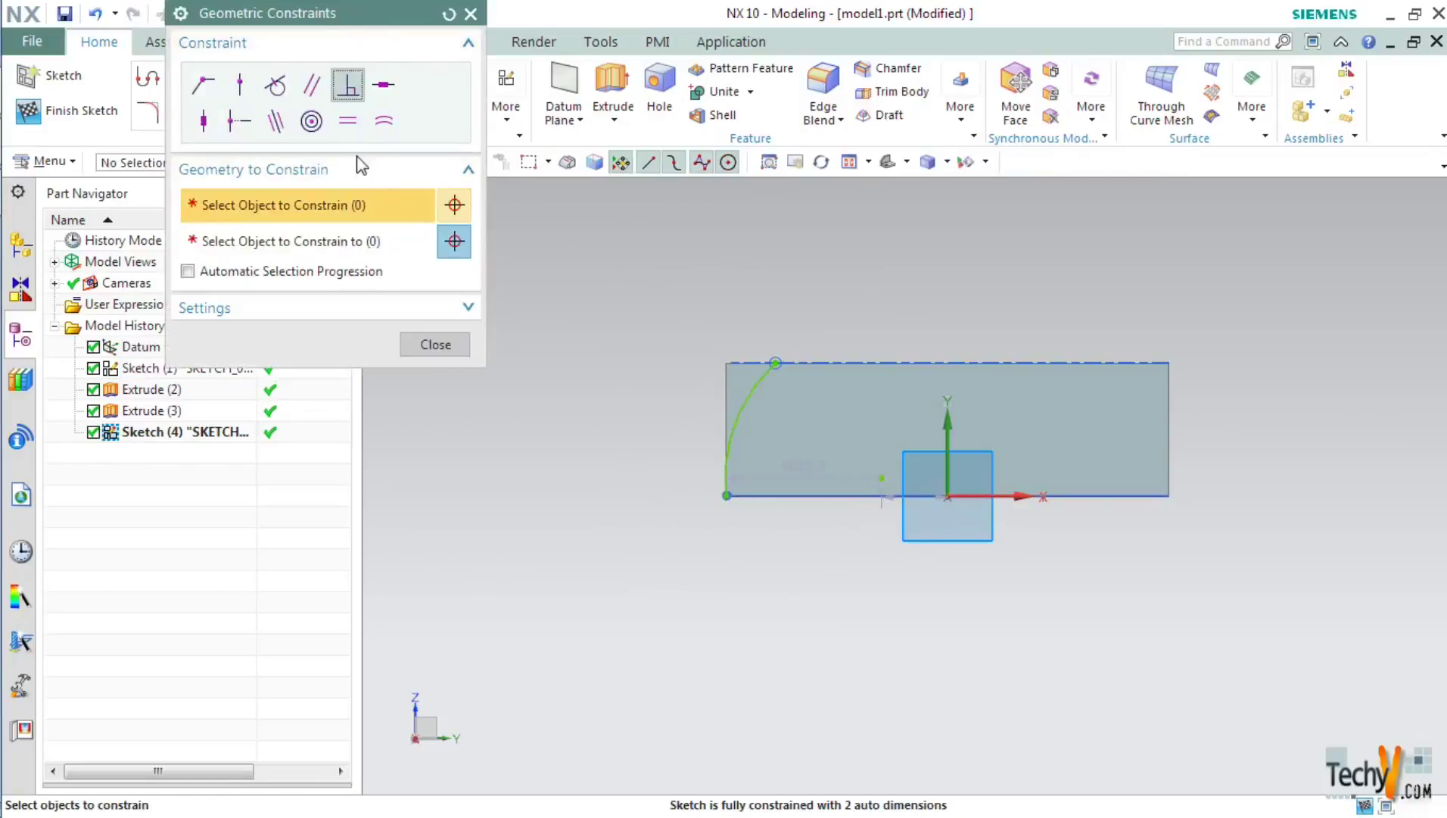
{"action": "left_click", "coordinate": [276, 88]}
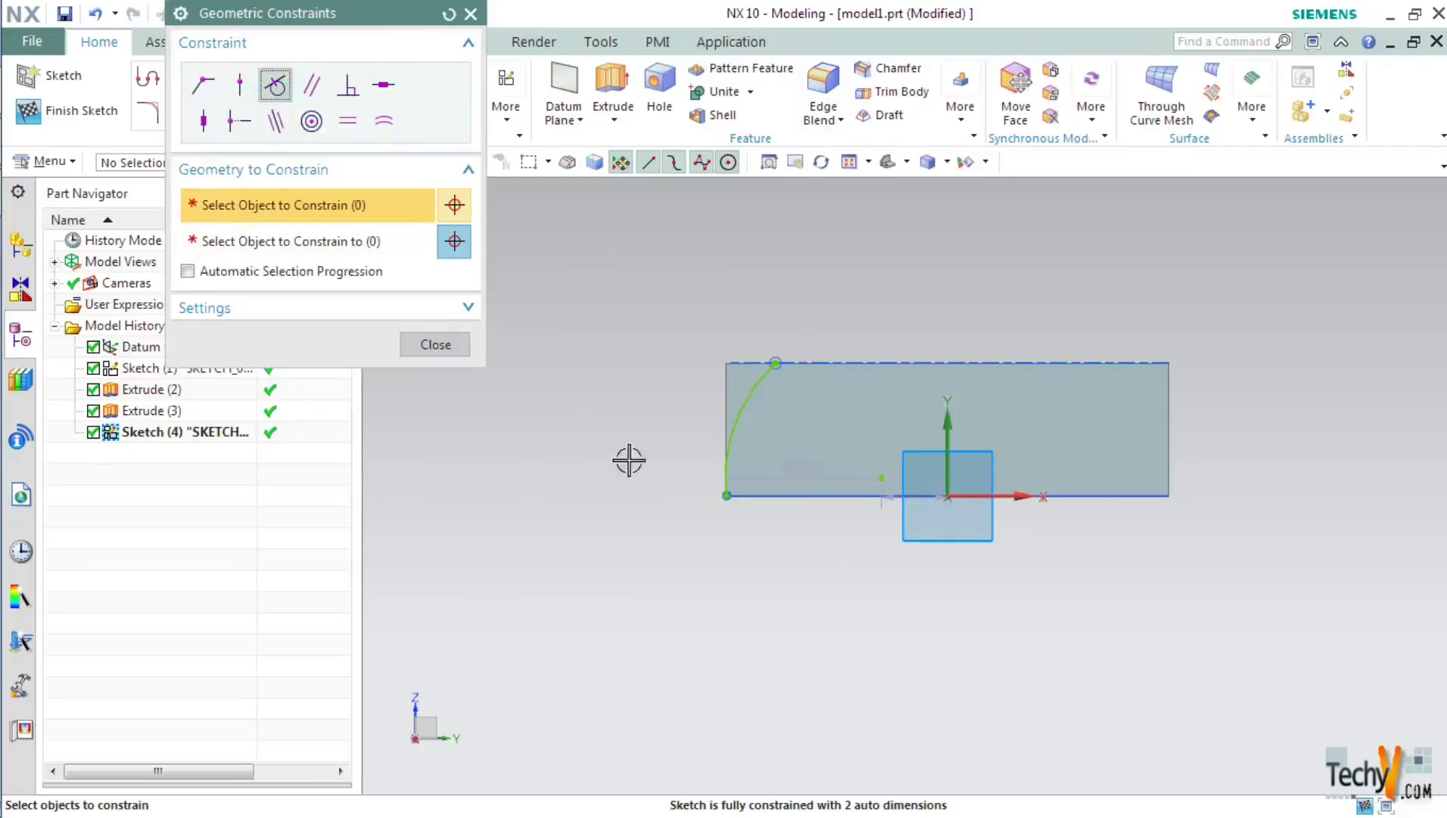
{"action": "left_click", "coordinate": [750, 400]}
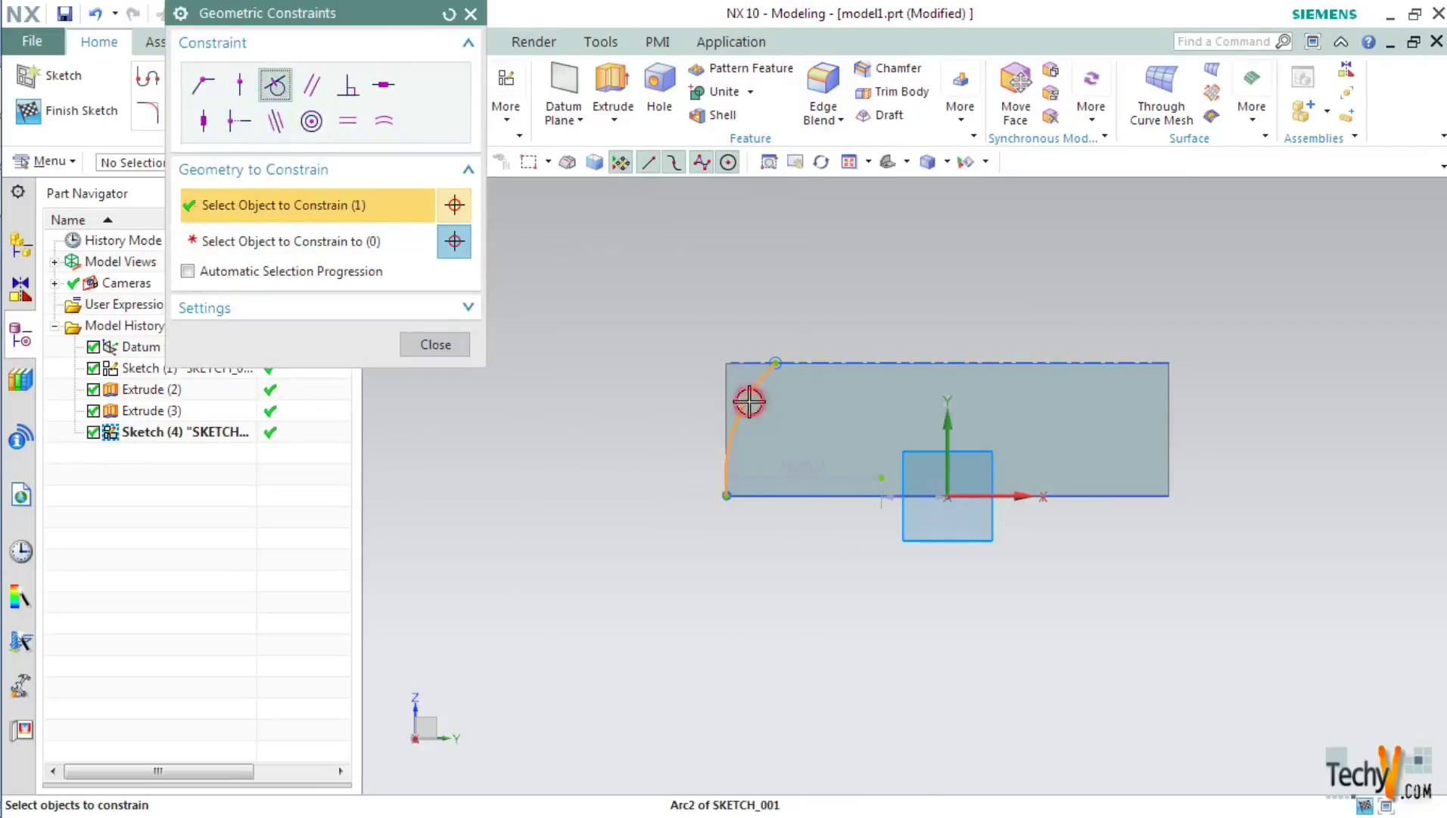
{"action": "left_click", "coordinate": [282, 255]}
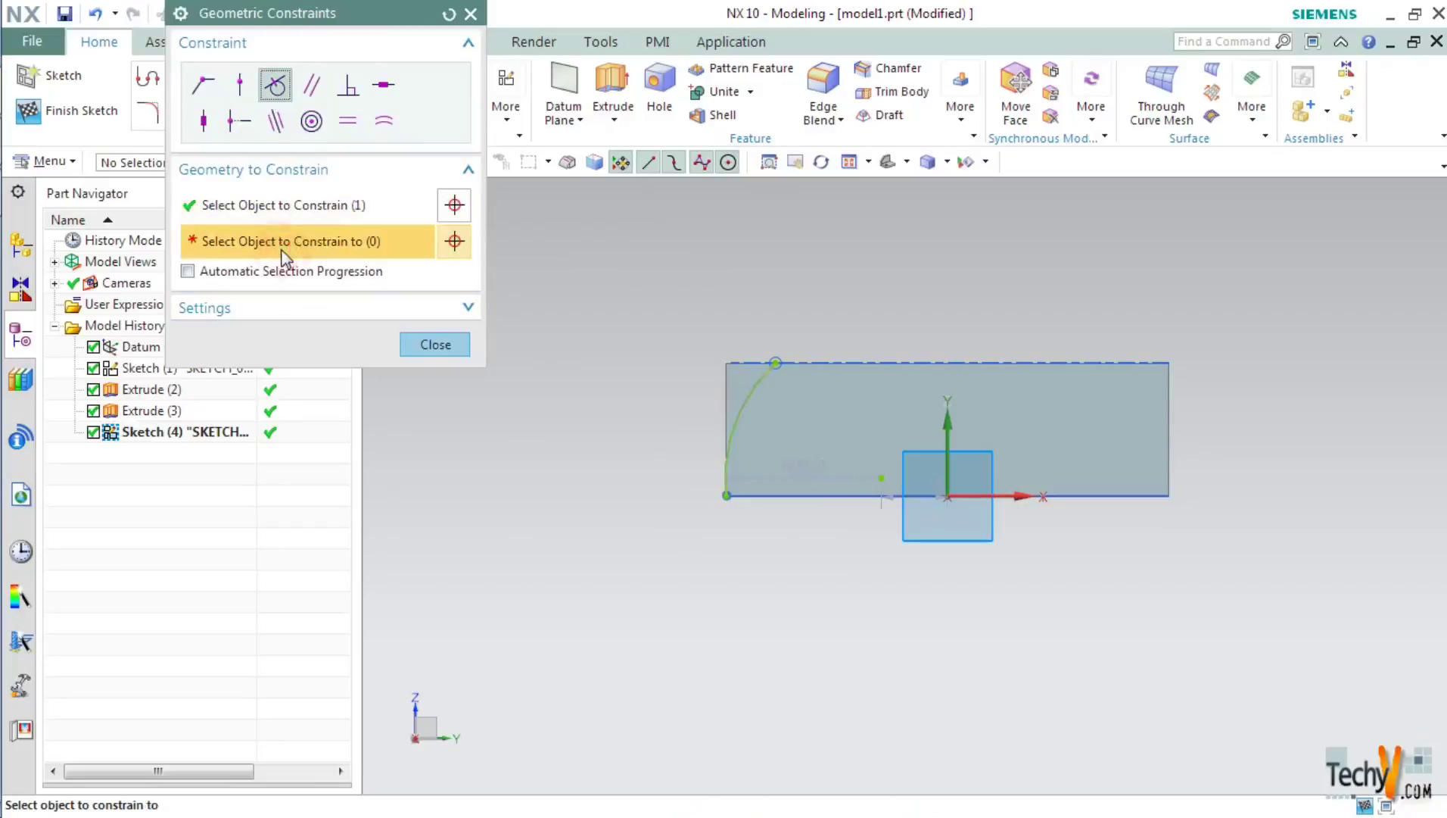
{"action": "left_click", "coordinate": [724, 395]}
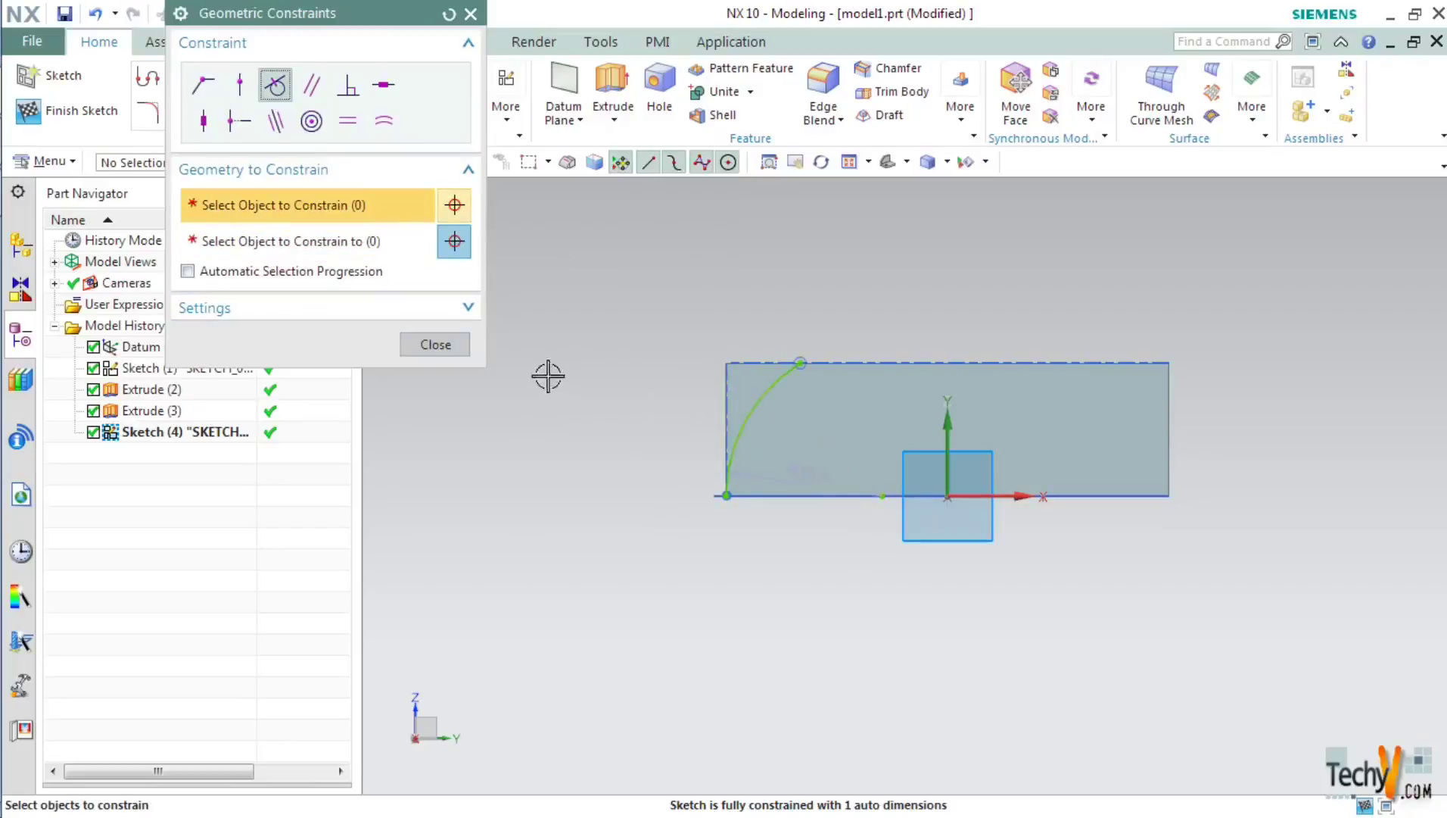
{"action": "left_click", "coordinate": [436, 345]}
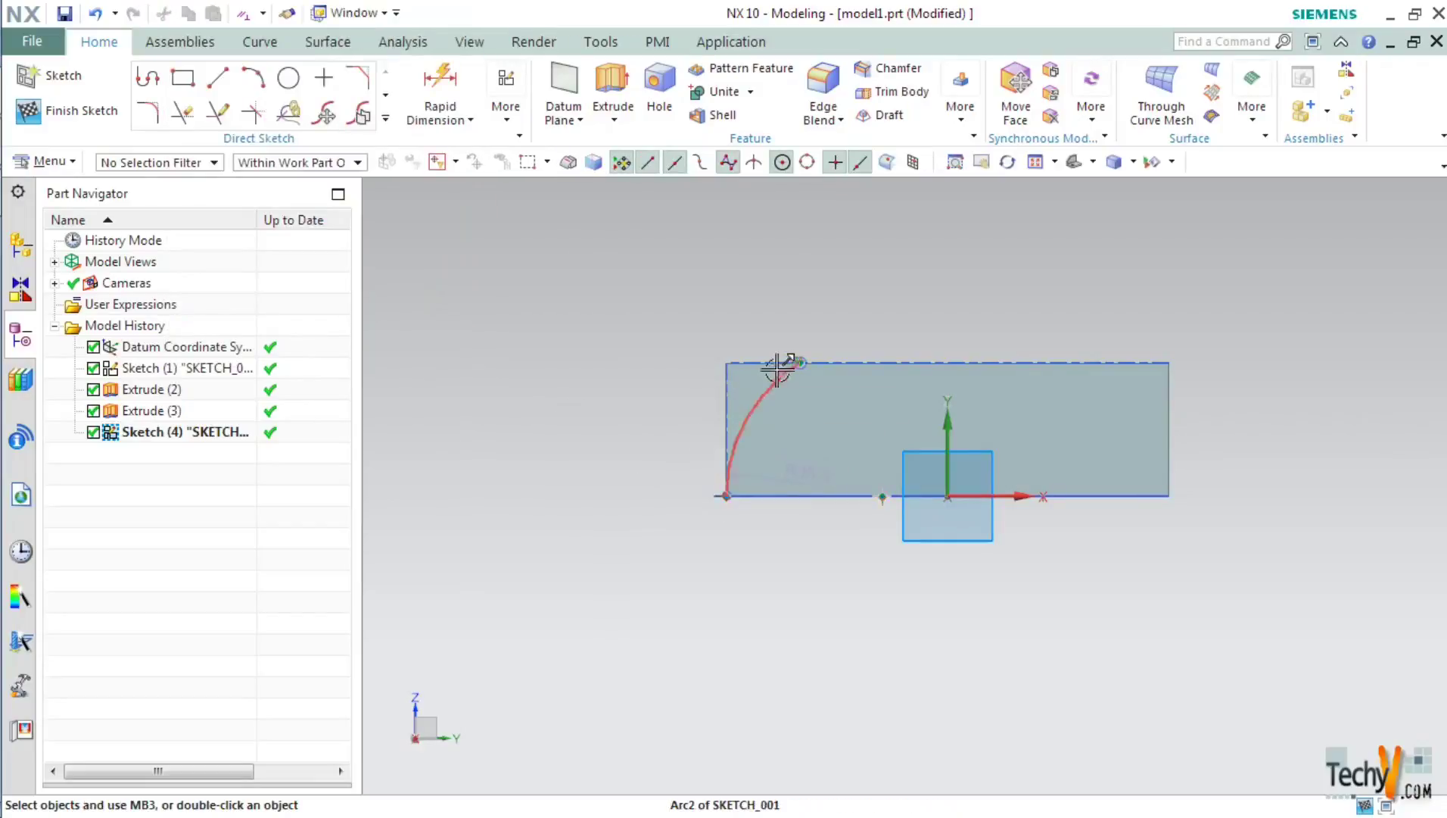
Step: Dimension the arc's radius to 40
{"action": "left_click", "coordinate": [748, 515]}
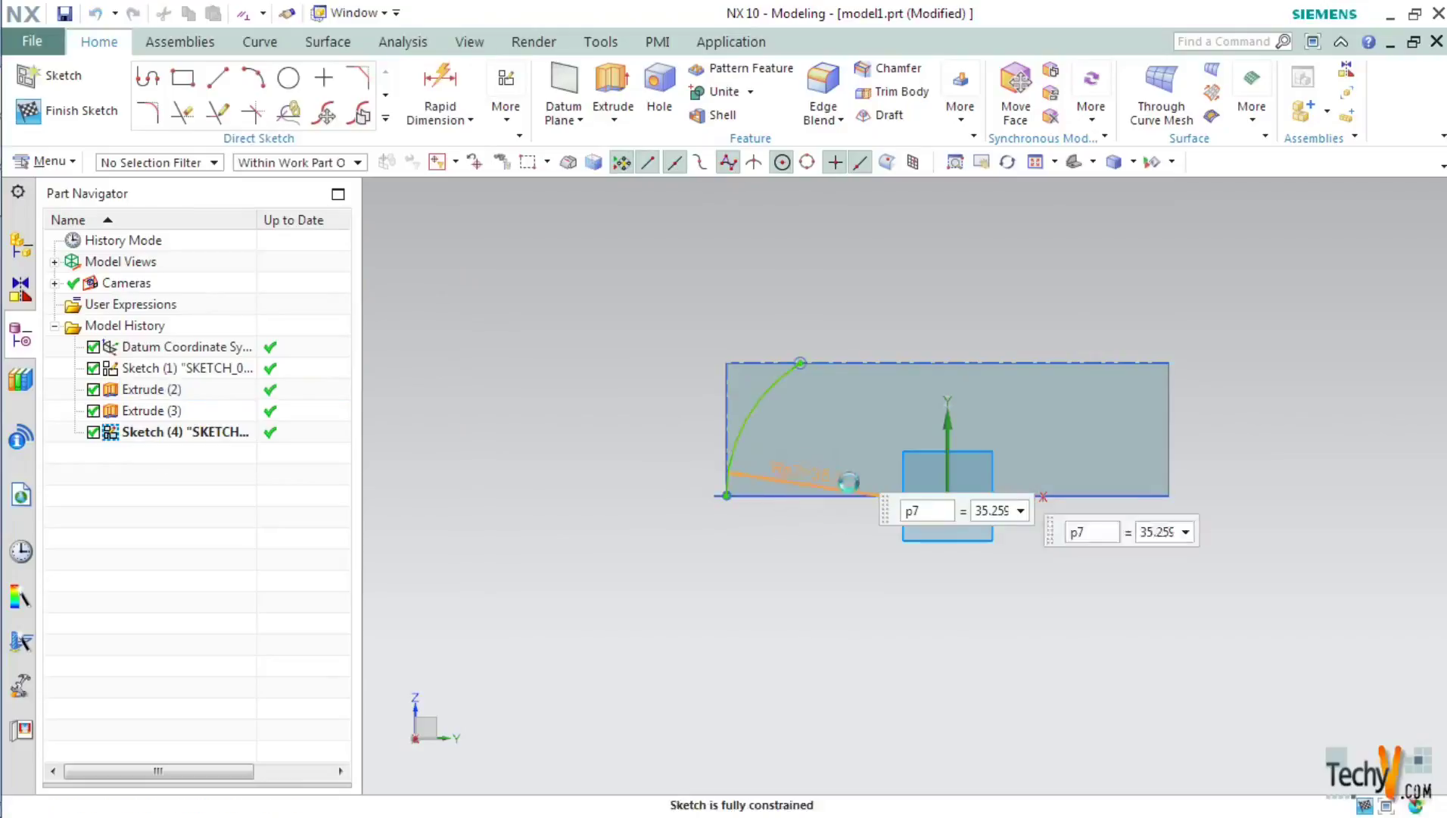
{"action": "left_click", "coordinate": [808, 483]}
{"action": "type", "text": "40"}
{"action": "key", "text": "Return"}
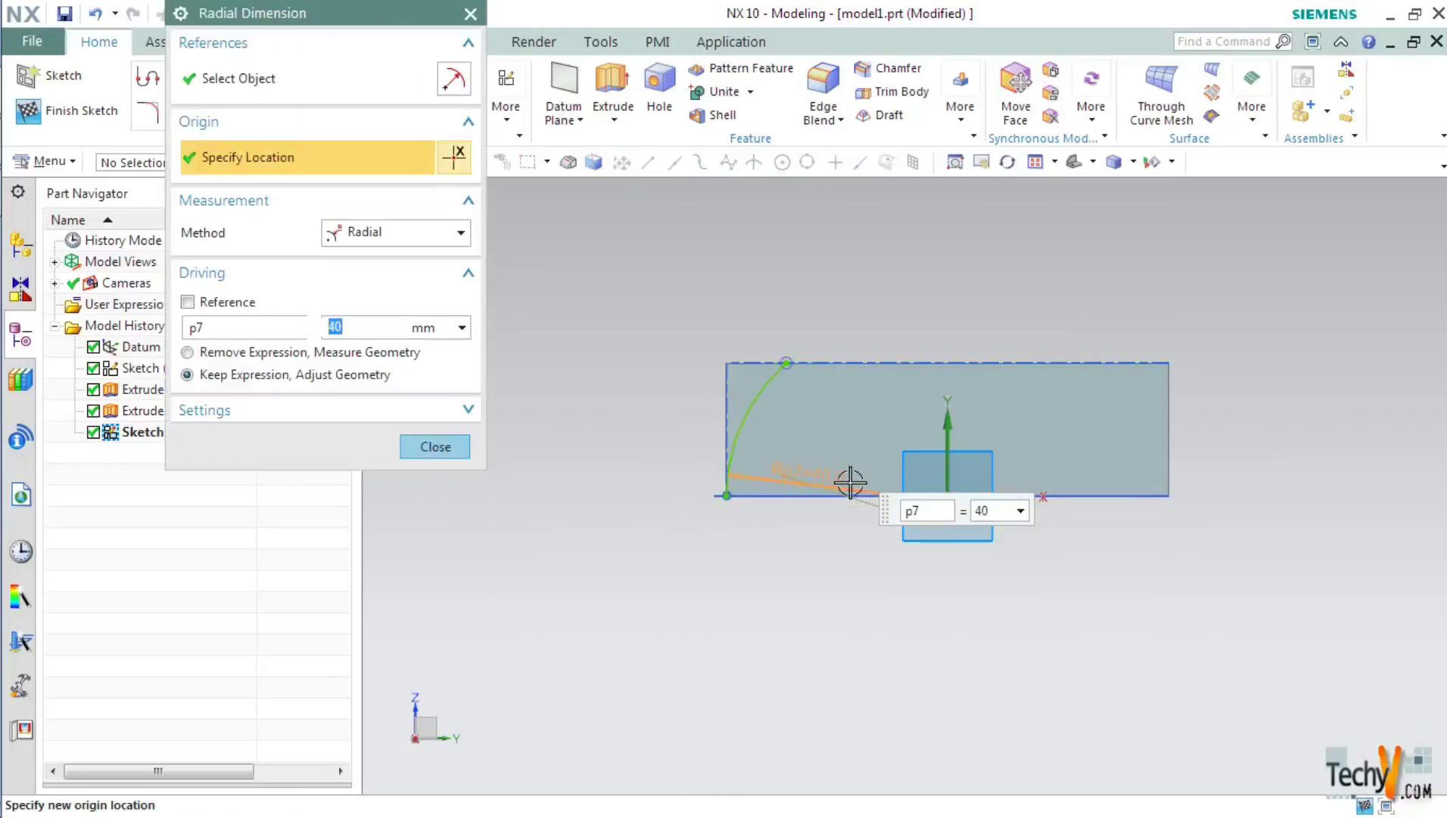
{"action": "left_click", "coordinate": [435, 447]}
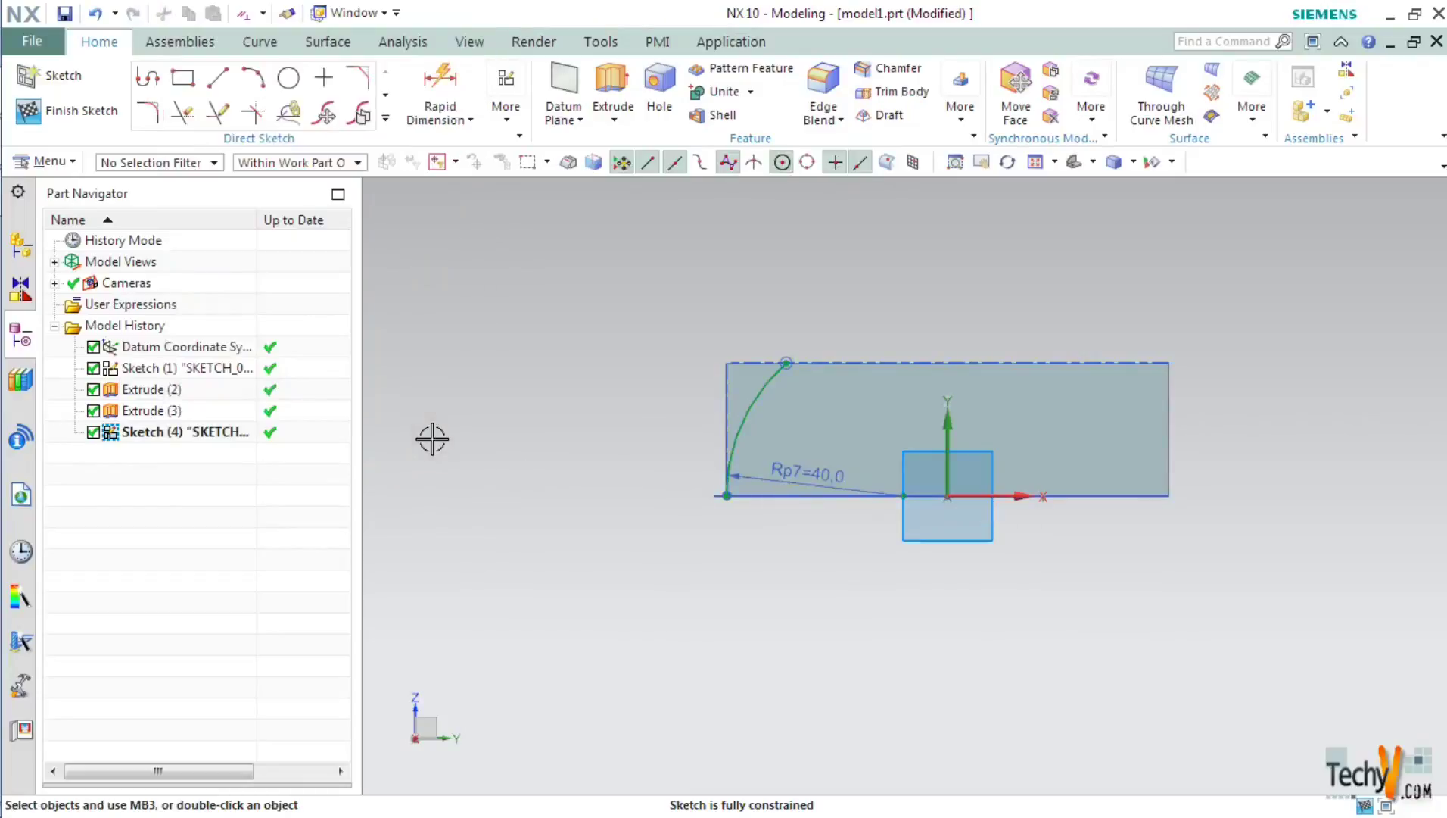
Step: Finish the sketch and start an extrusion using the Sketch (4) arc as profile
{"action": "left_click", "coordinate": [75, 117]}
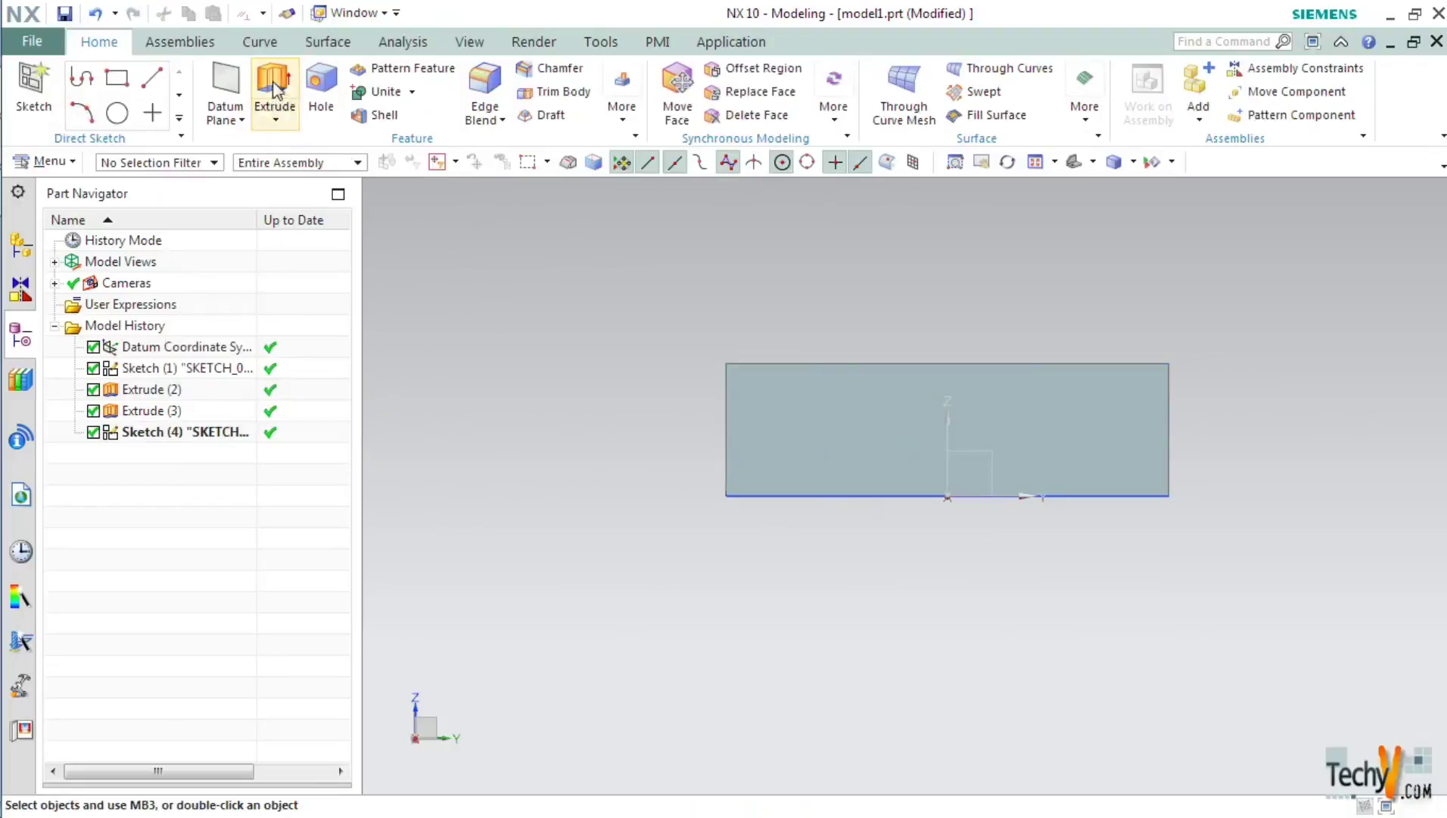
{"action": "left_click", "coordinate": [274, 83]}
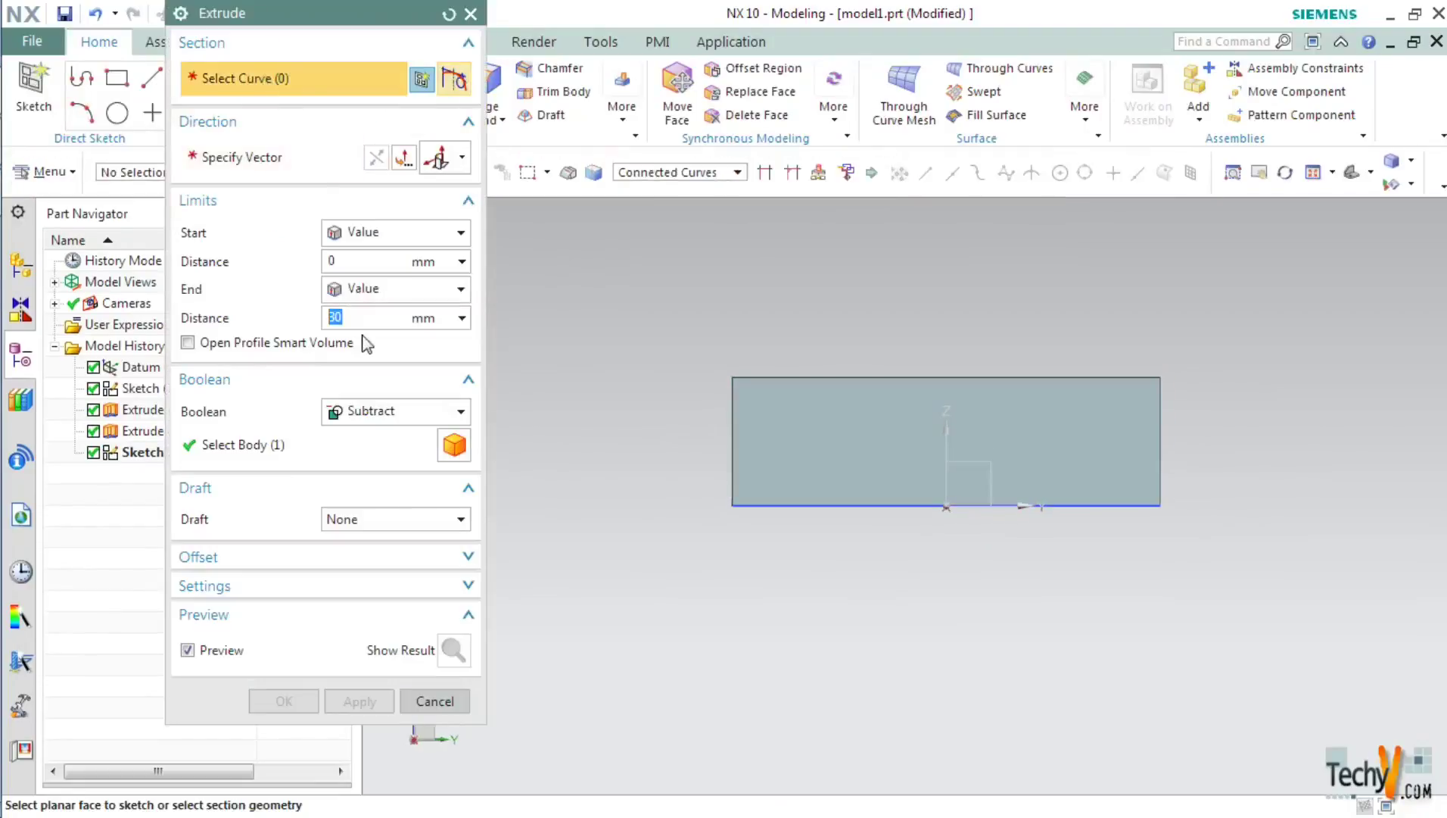
{"action": "key", "text": "Home"}
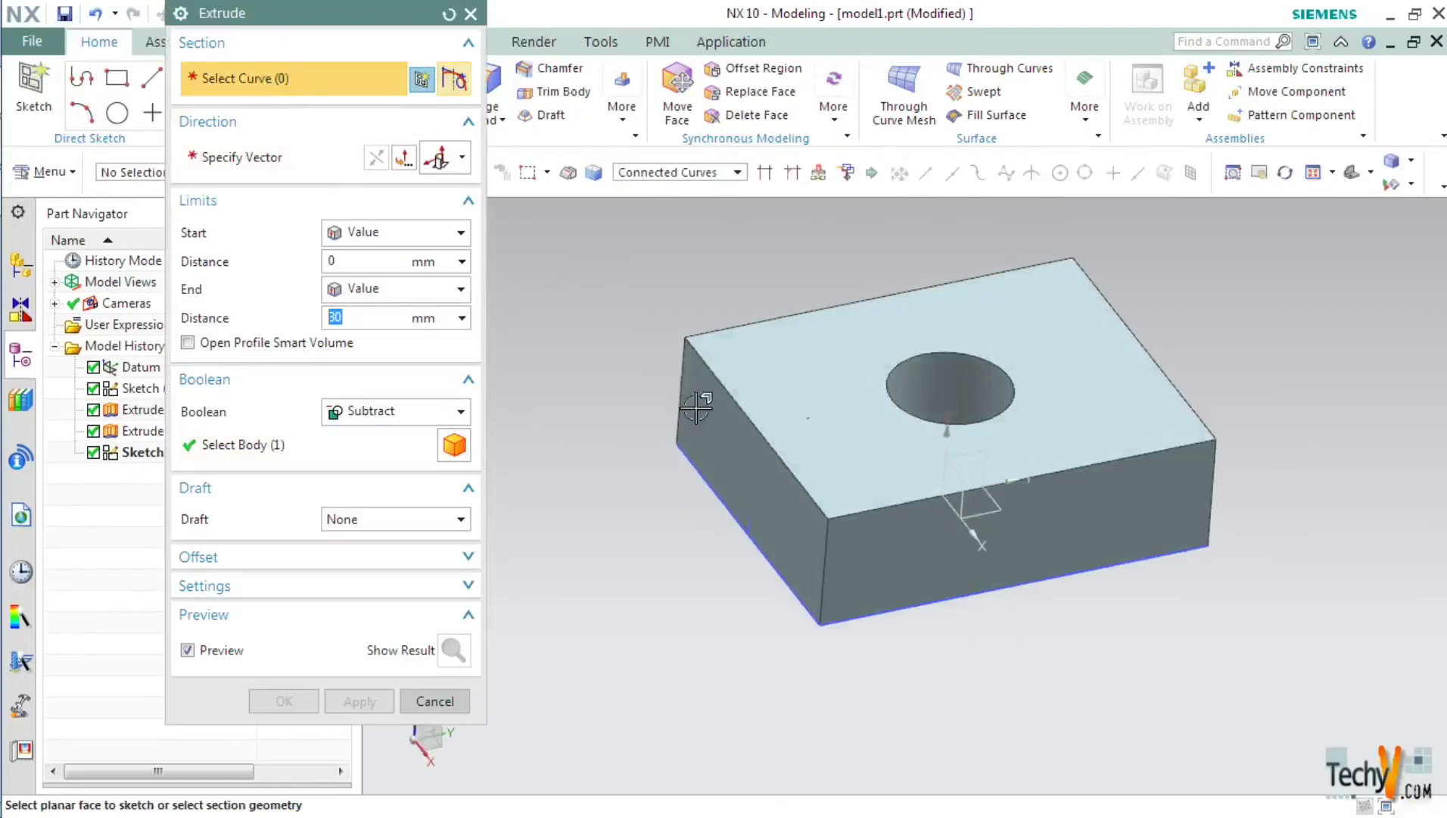
{"action": "left_click_drag", "start_coordinate": [352, 16], "coordinate": [459, 38]}
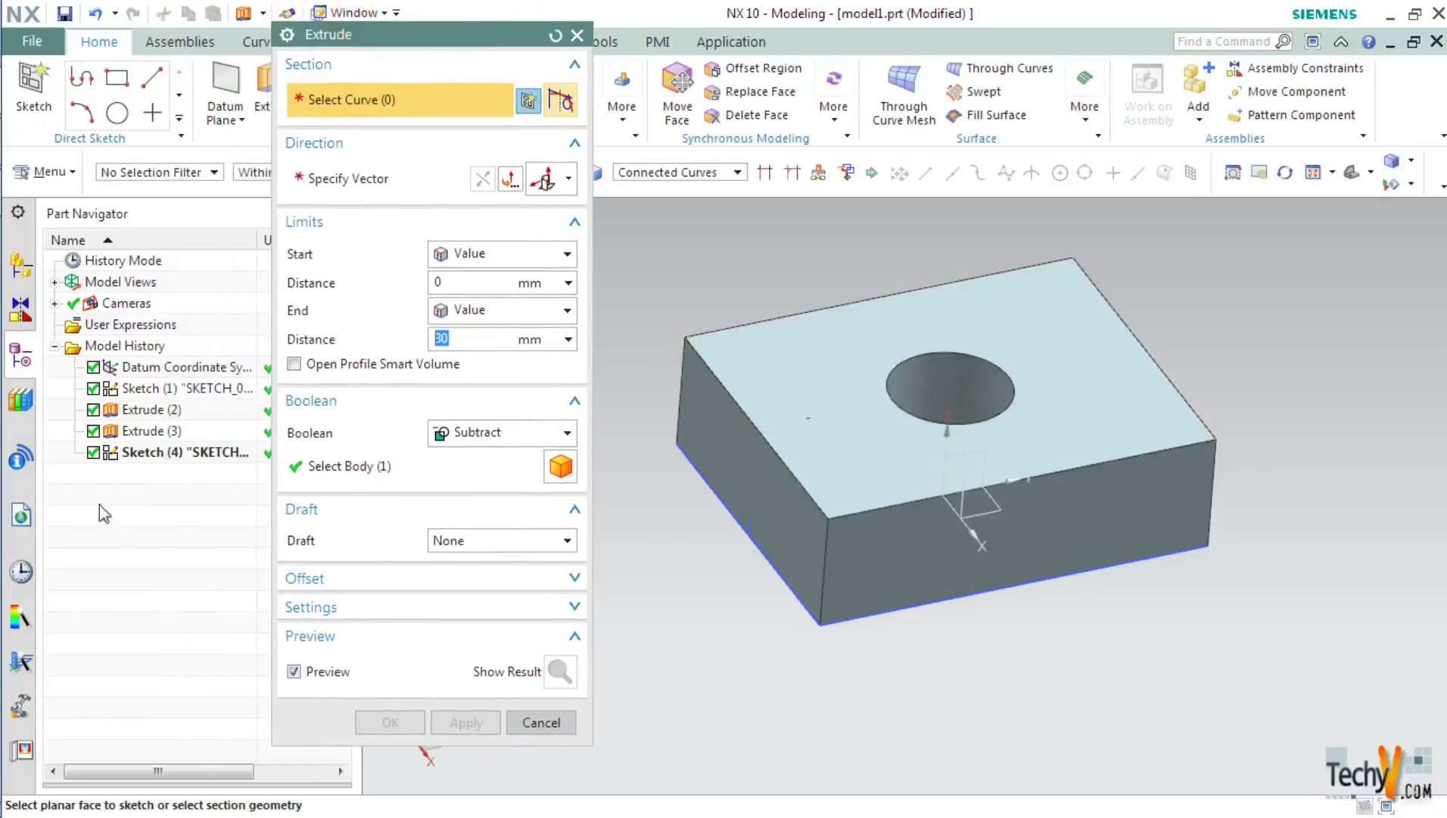
{"action": "left_click", "coordinate": [142, 460]}
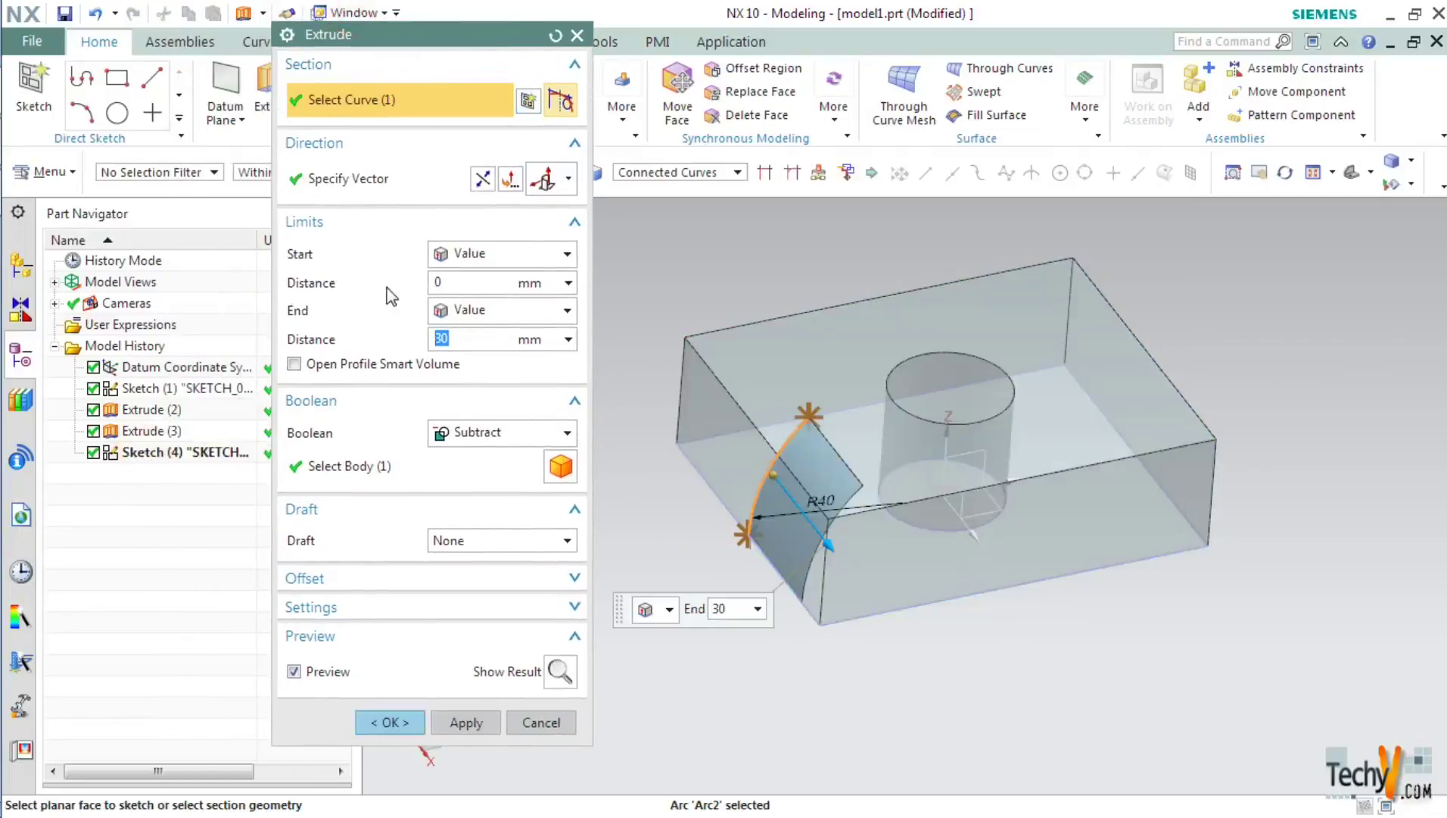
Step: Extrude the arc symmetrically 50 mm with Boolean None as a separate sheet
{"action": "left_click", "coordinate": [469, 253]}
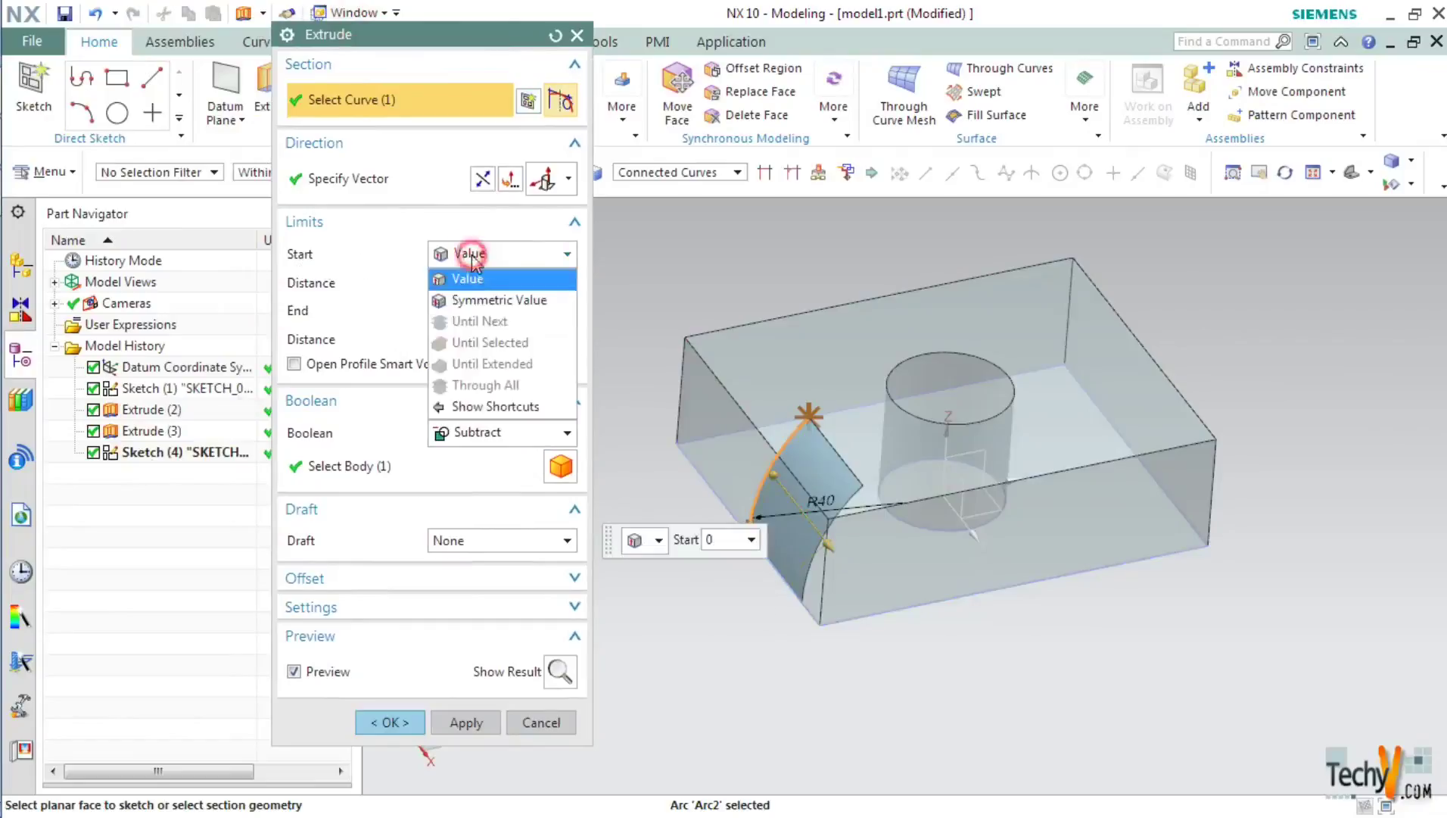
{"action": "left_click", "coordinate": [481, 298]}
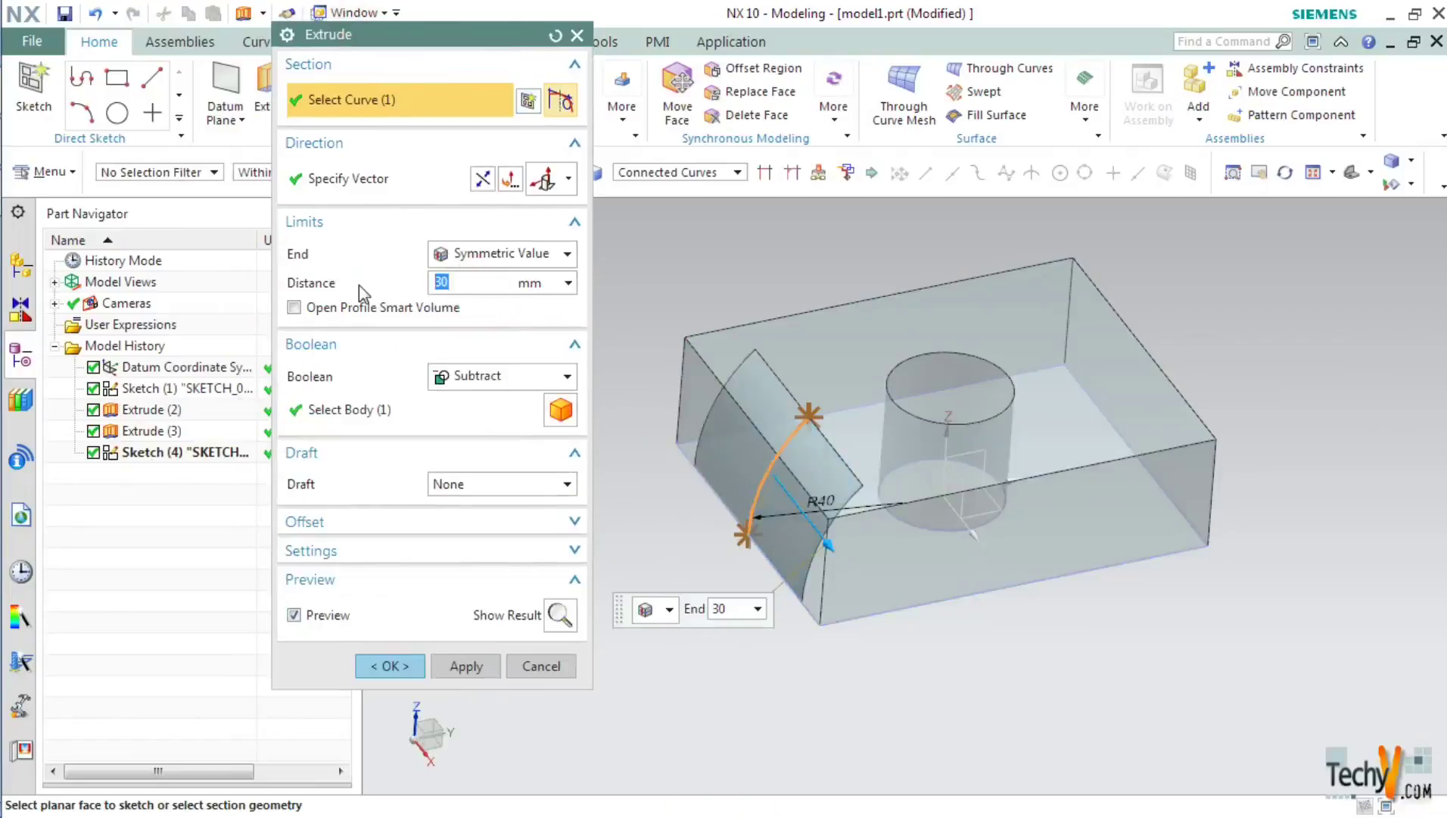
{"action": "type", "text": "50"}
{"action": "key", "text": "Return"}
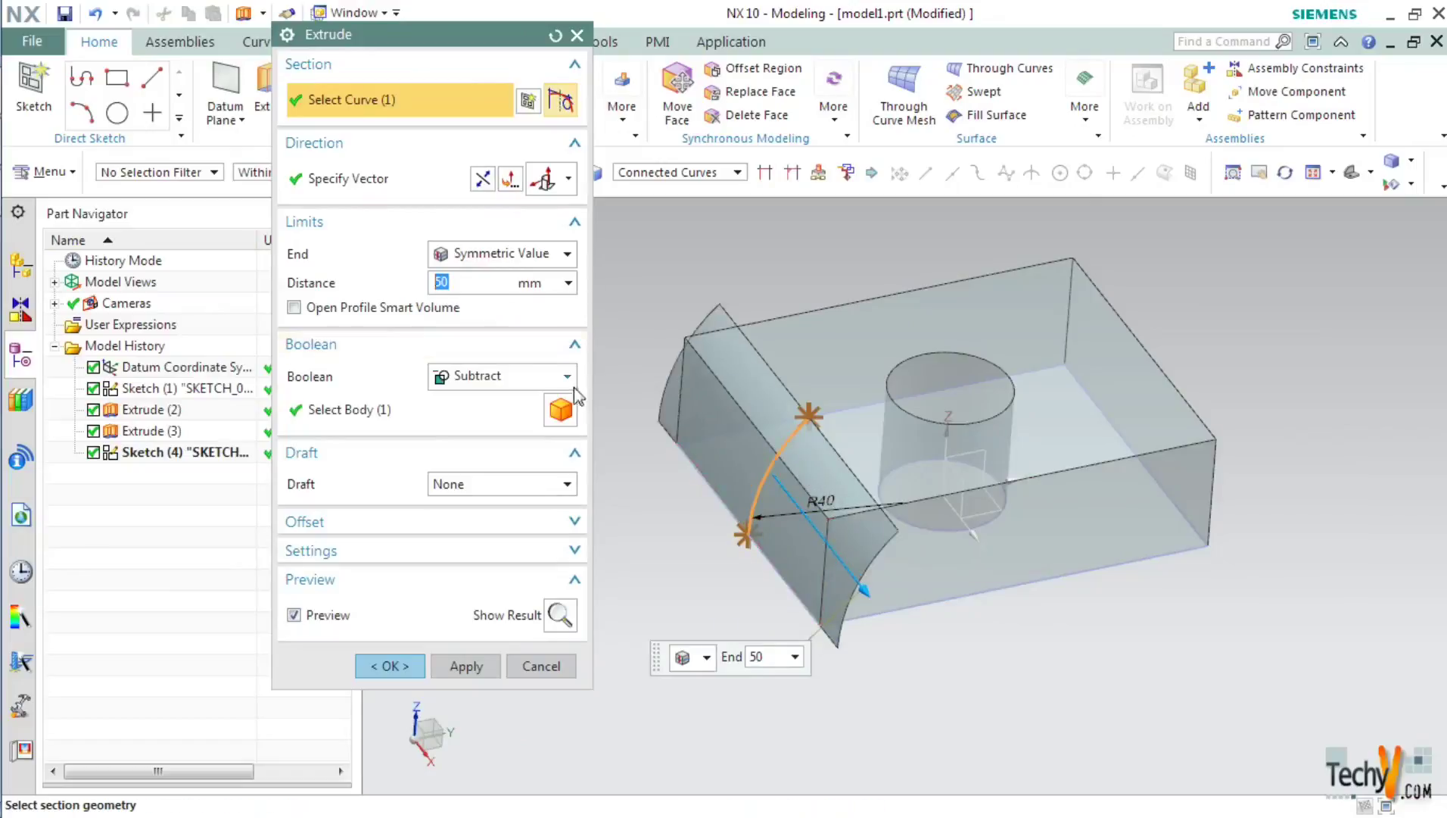
{"action": "left_click", "coordinate": [468, 376]}
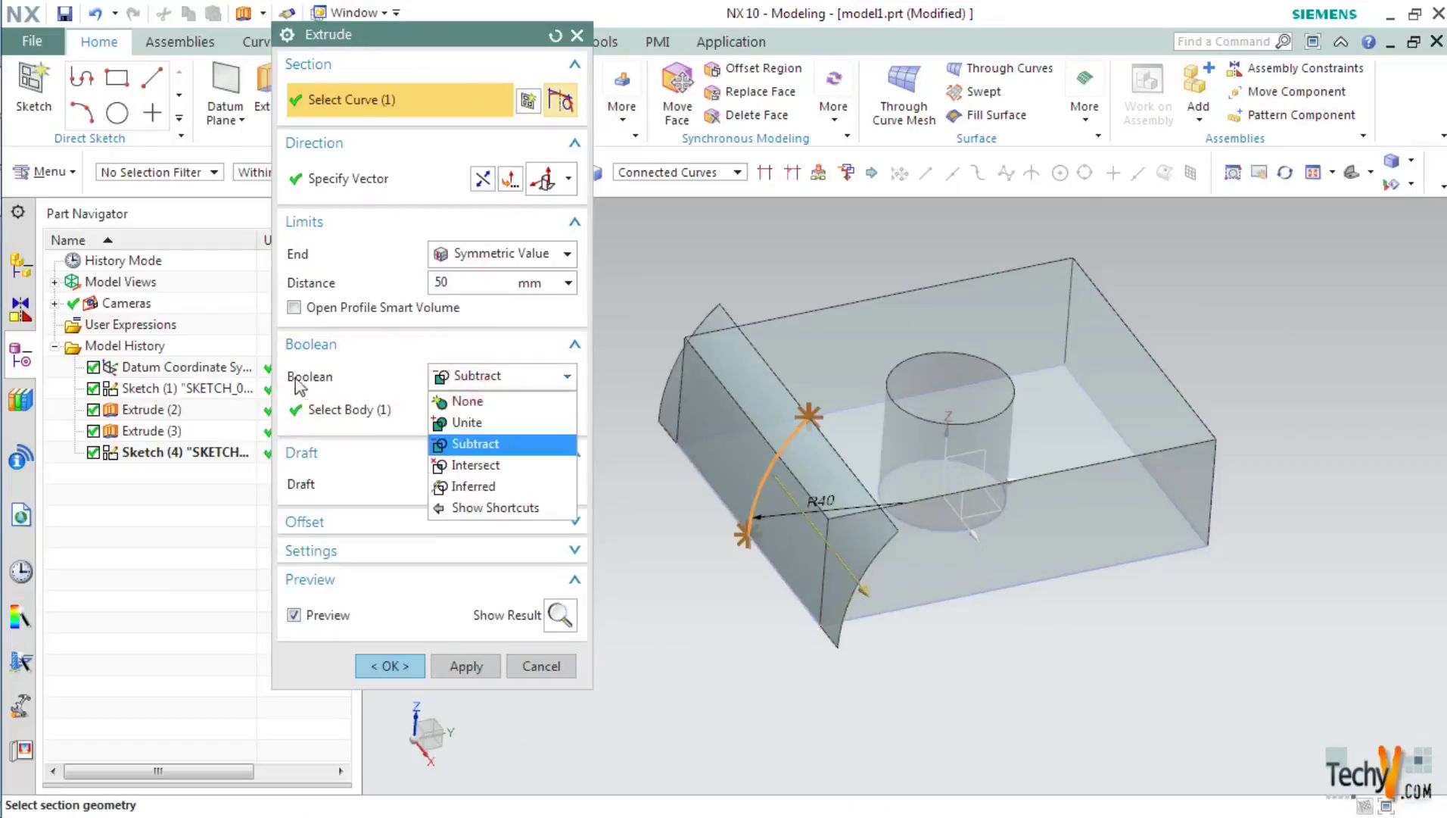
{"action": "left_click", "coordinate": [482, 403]}
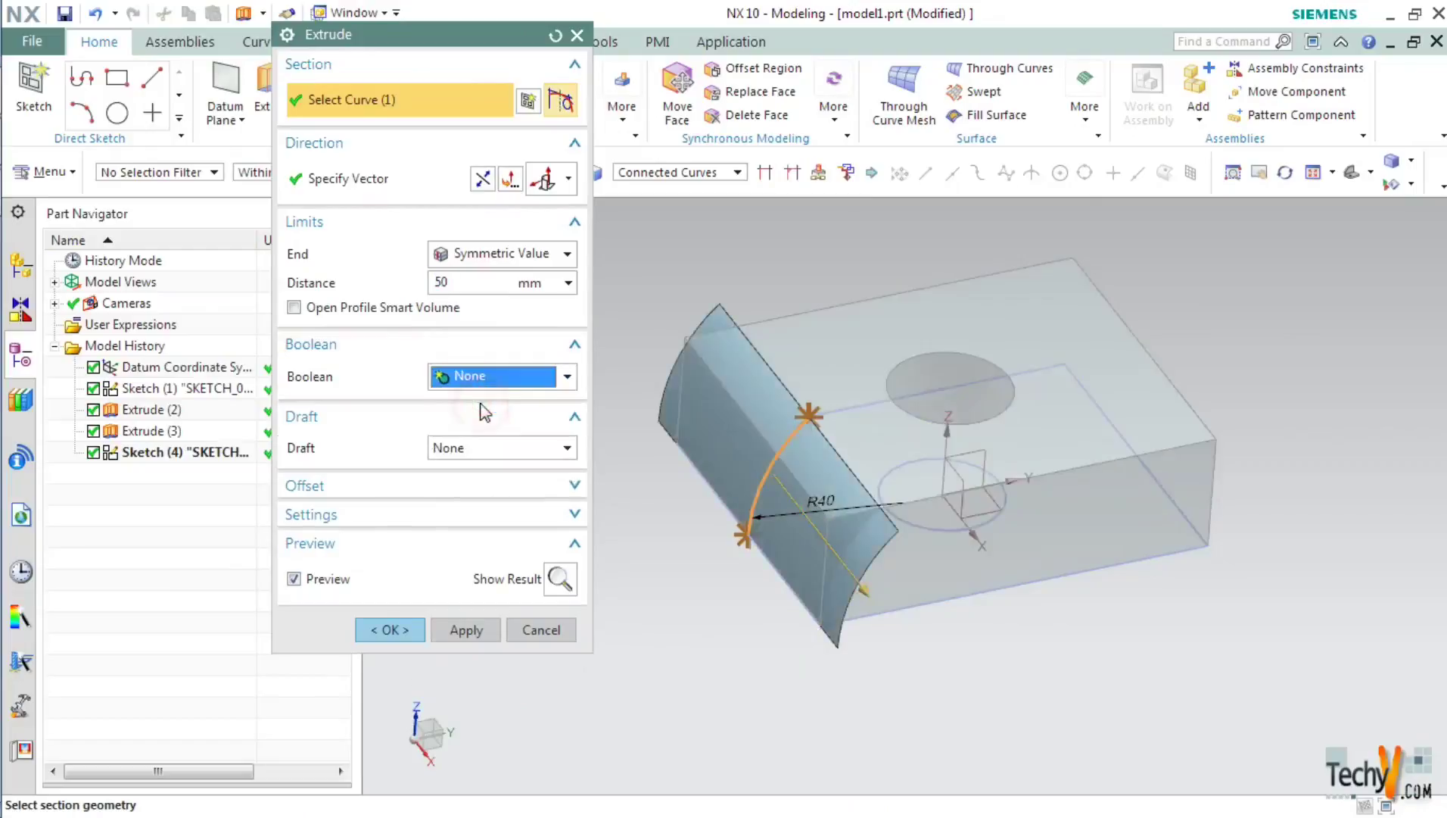
{"action": "left_click", "coordinate": [390, 630]}
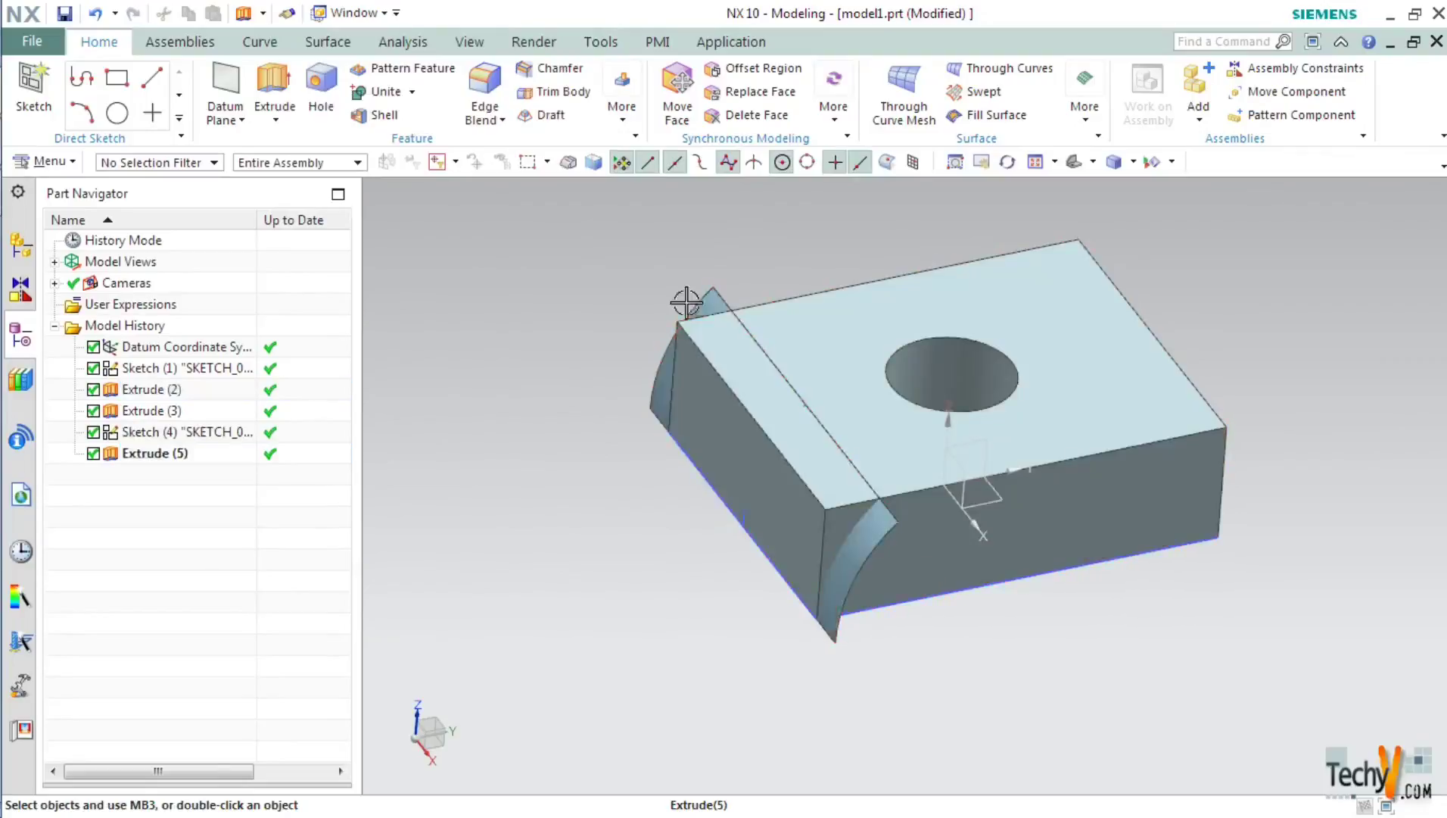
{"action": "middle_click_drag", "start_coordinate": [978, 479], "coordinate": [903, 528]}
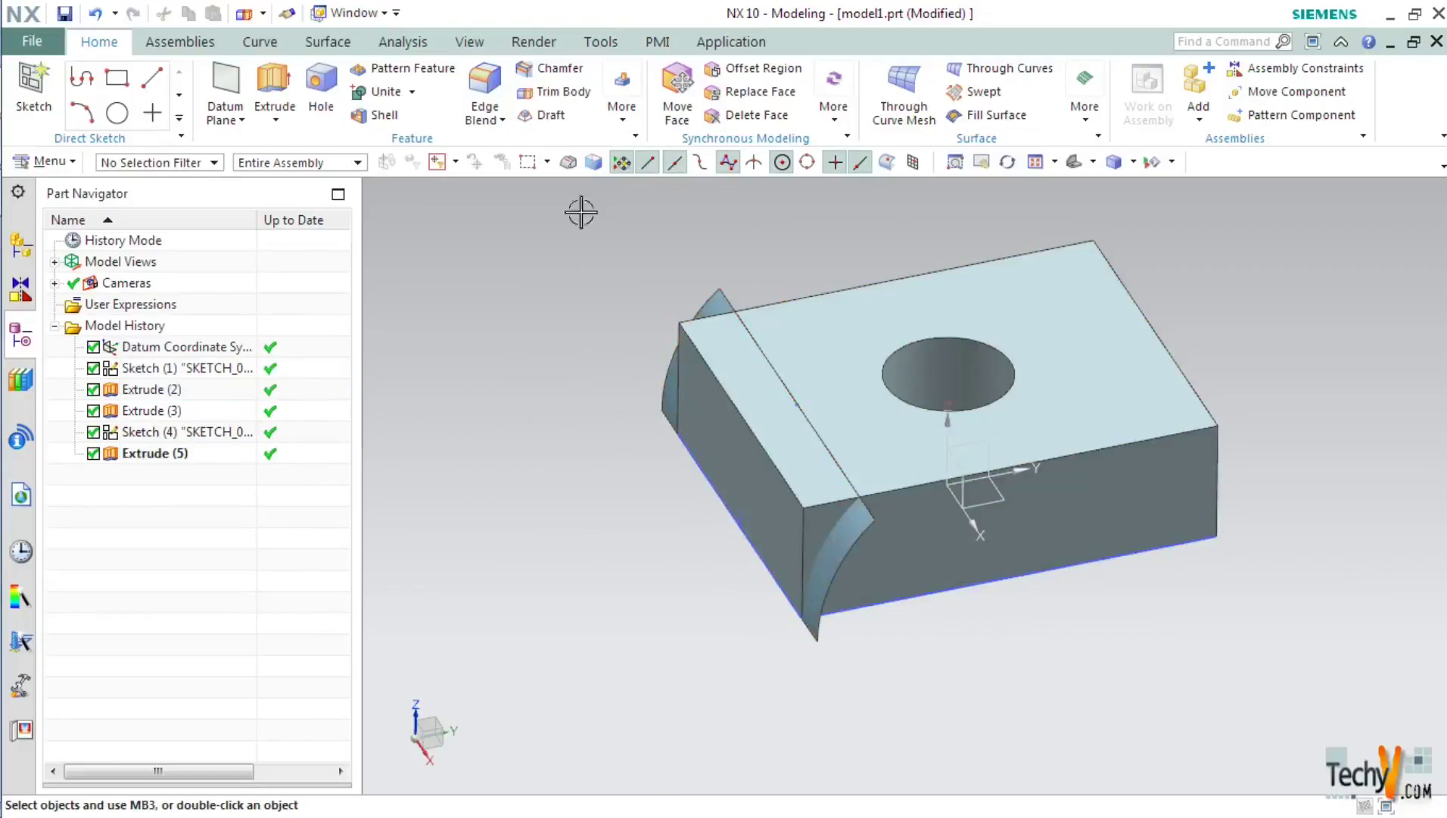
Step: Trim the block with the Extrude (5) curved face, keeping the rounded side
{"action": "left_click", "coordinate": [548, 94]}
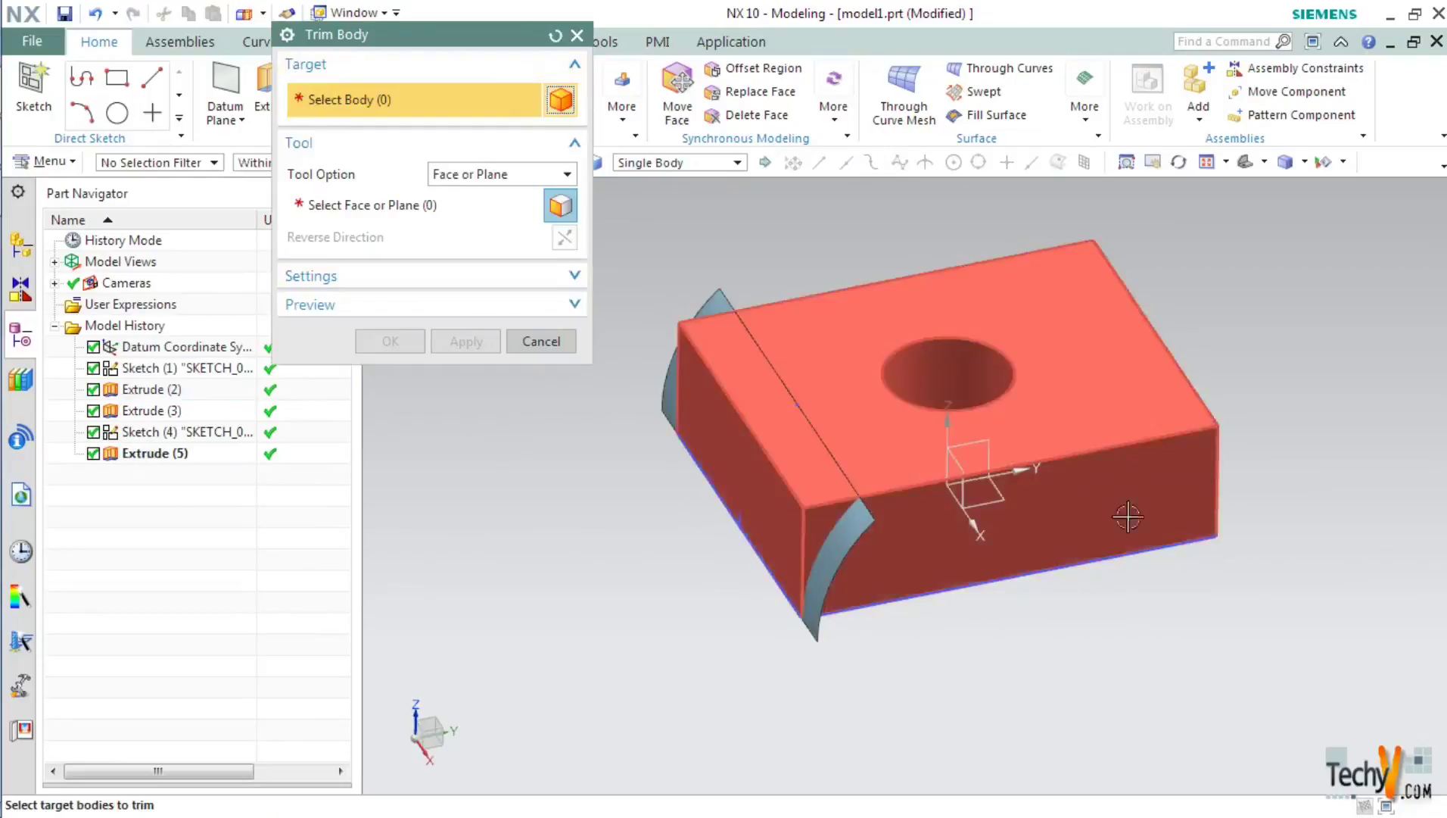
{"action": "left_click", "coordinate": [1084, 449]}
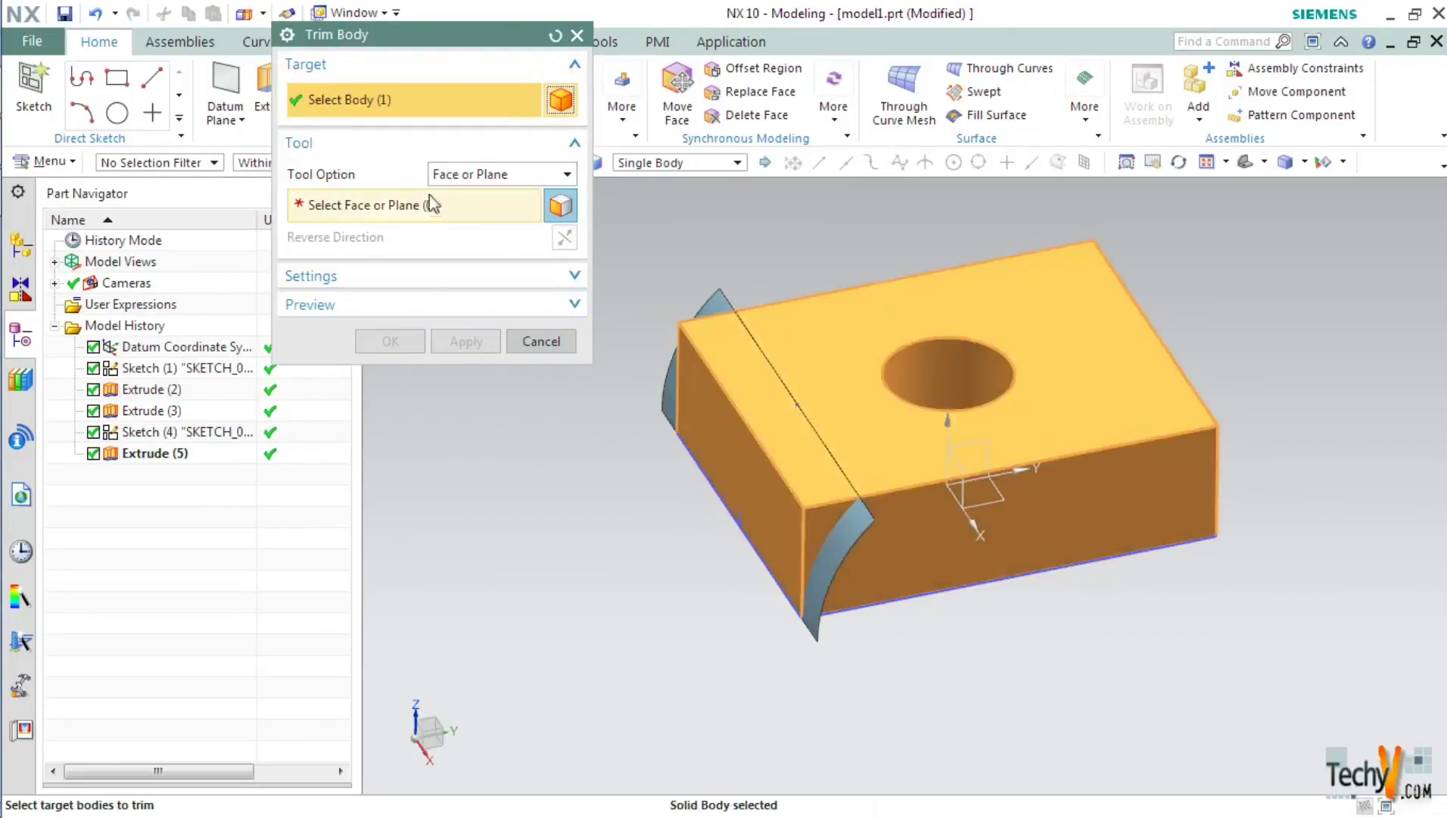
{"action": "left_click", "coordinate": [346, 215]}
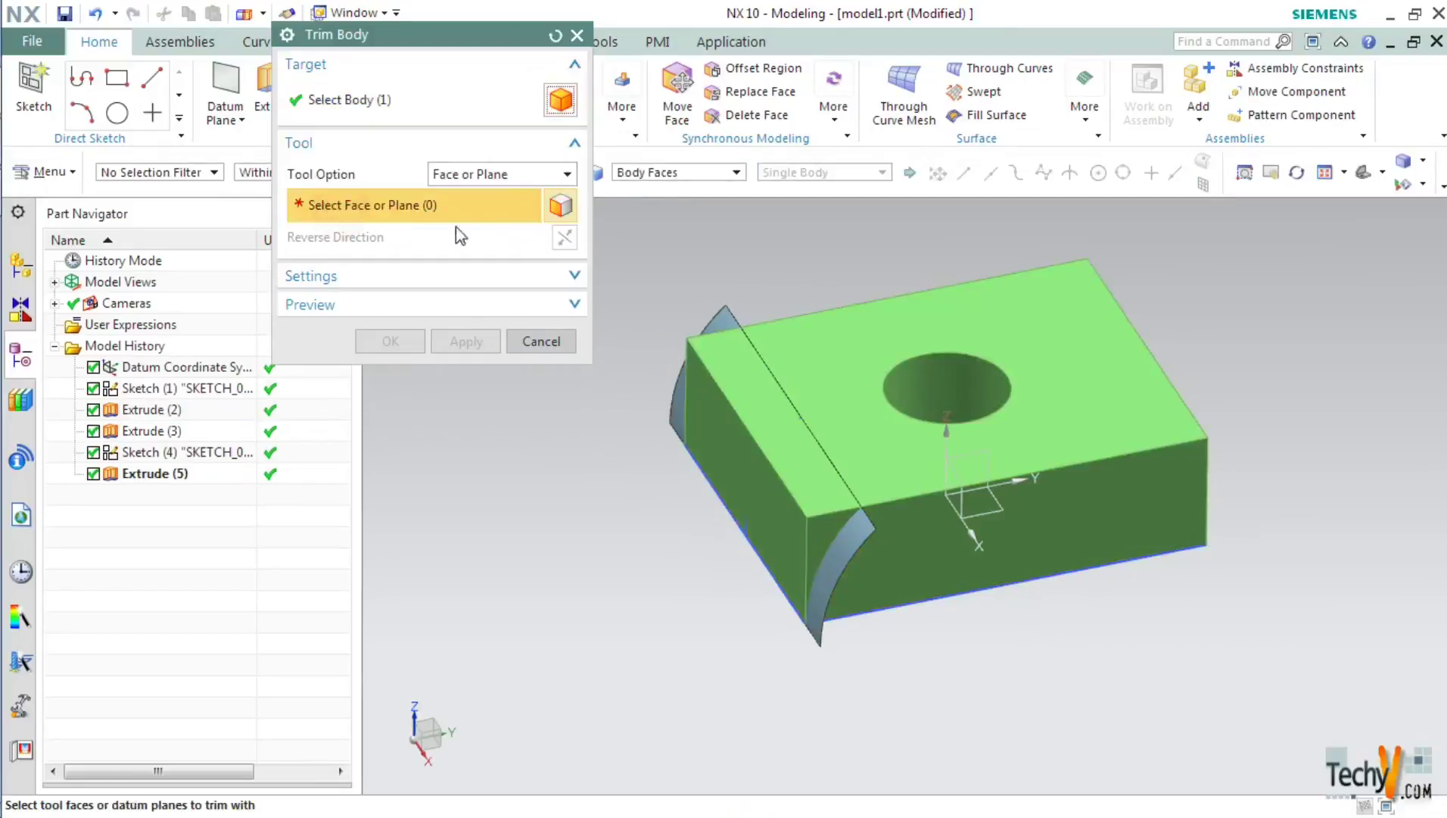
{"action": "left_click", "coordinate": [719, 320]}
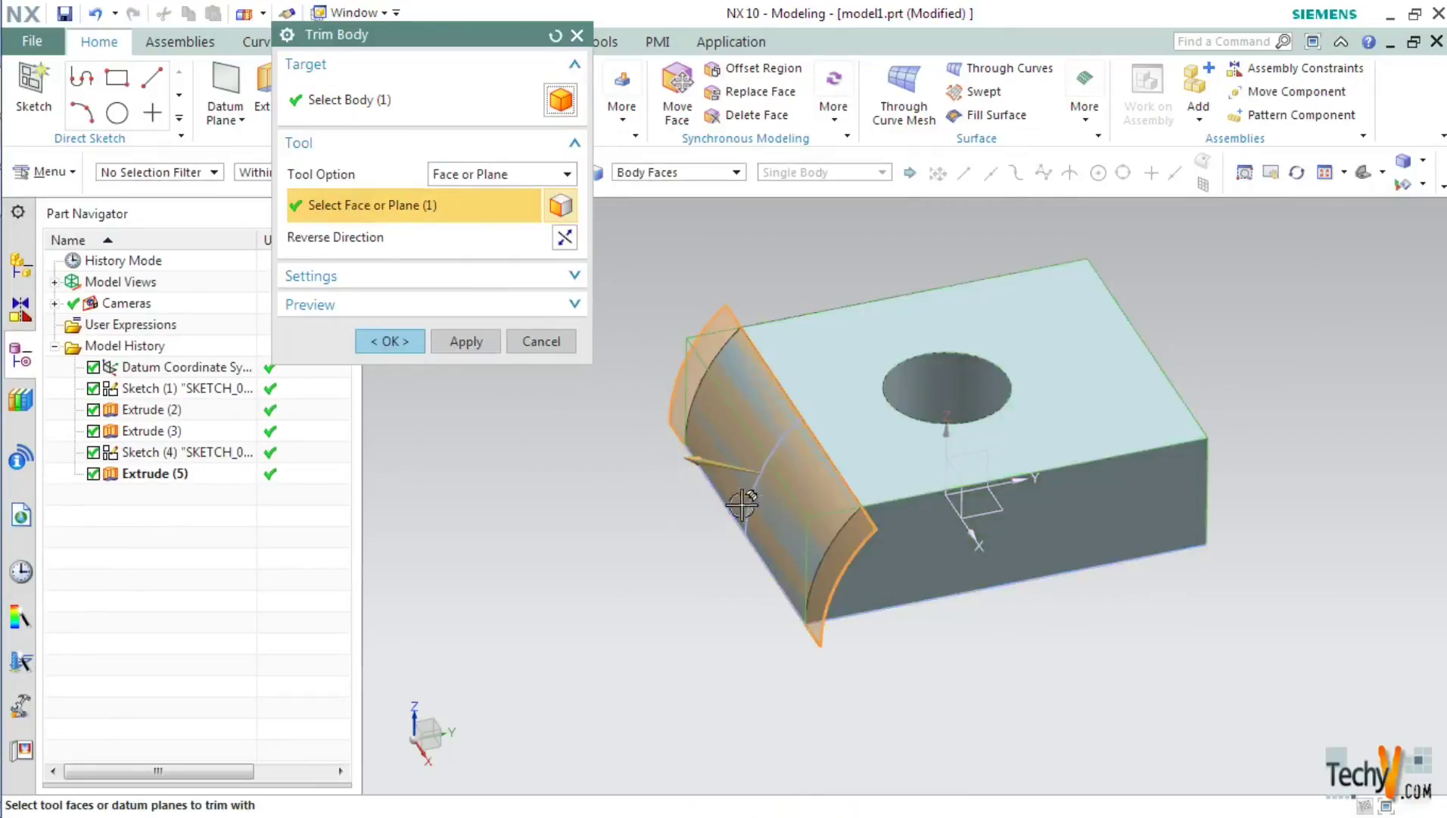
{"action": "middle_click_drag", "start_coordinate": [822, 470], "coordinate": [678, 325]}
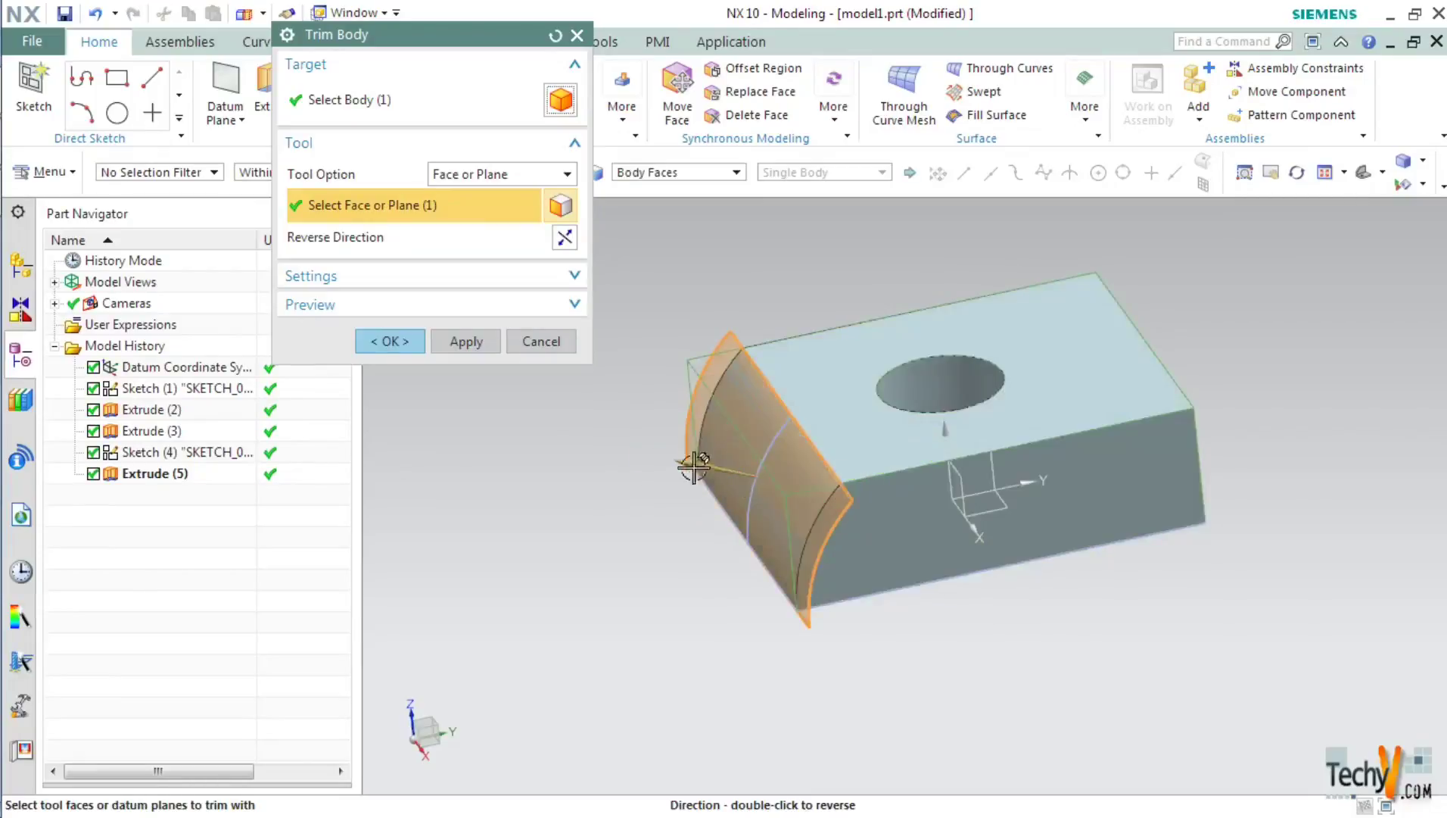
{"action": "double_click", "coordinate": [679, 461]}
{"action": "double_click", "coordinate": [851, 491]}
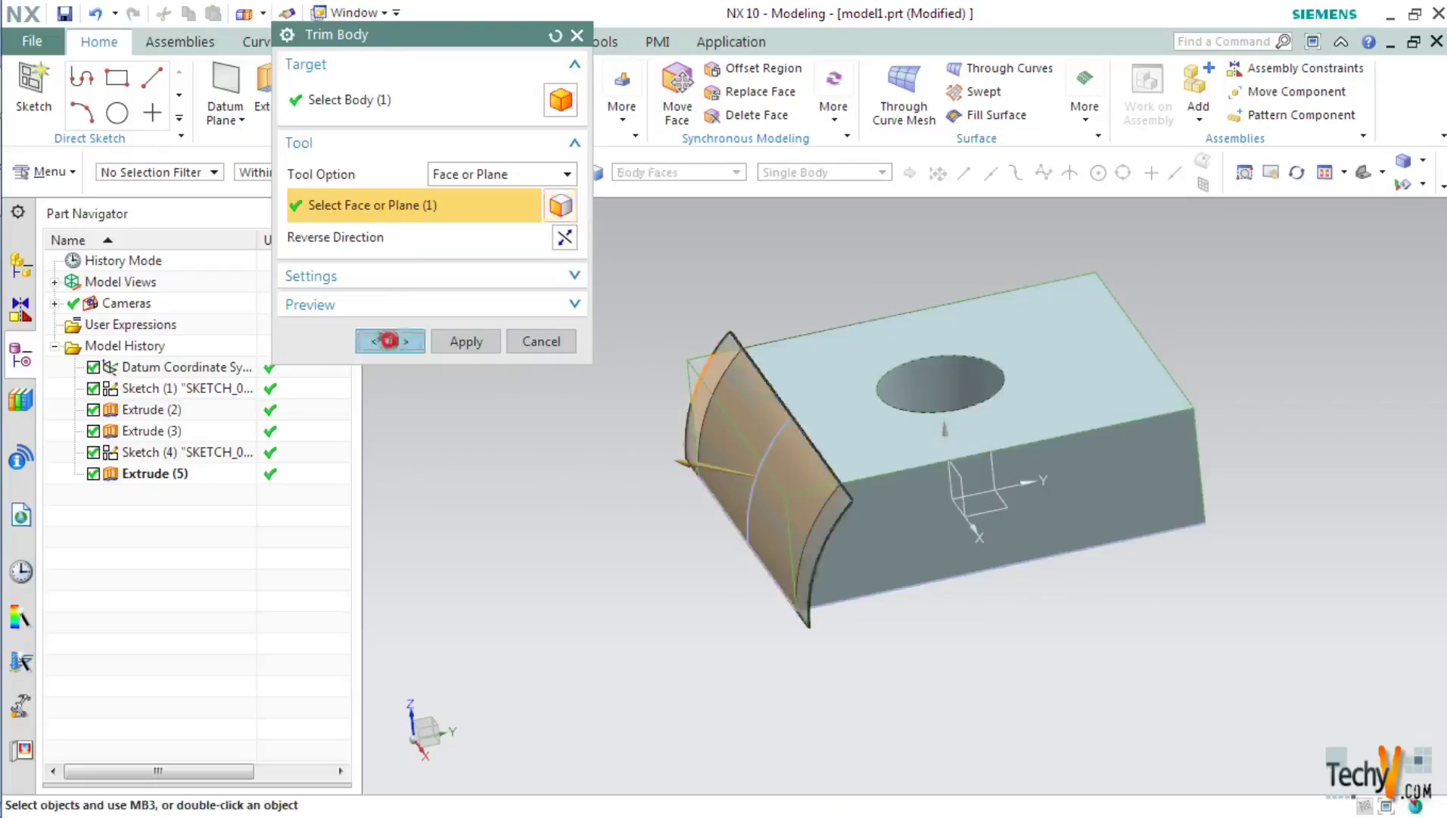
{"action": "left_click", "coordinate": [390, 344]}
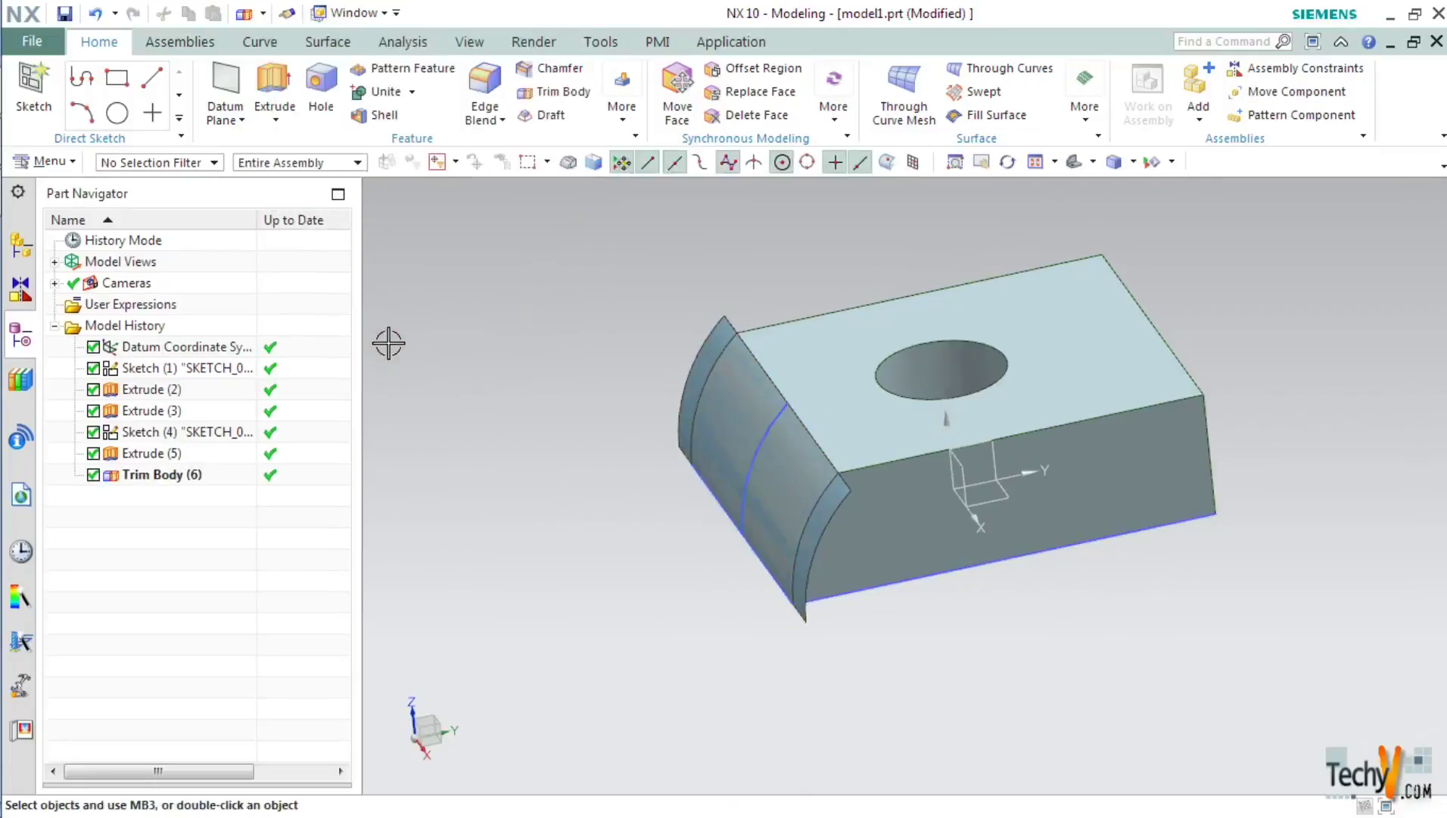
{"action": "mouse_move", "coordinate": [673, 331]}
{"action": "middle_mouse_down"}
{"action": "mouse_move", "coordinate": [815, 313]}
{"action": "mouse_move", "coordinate": [686, 307]}
{"action": "mouse_move", "coordinate": [689, 333]}
{"action": "middle_mouse_up"}
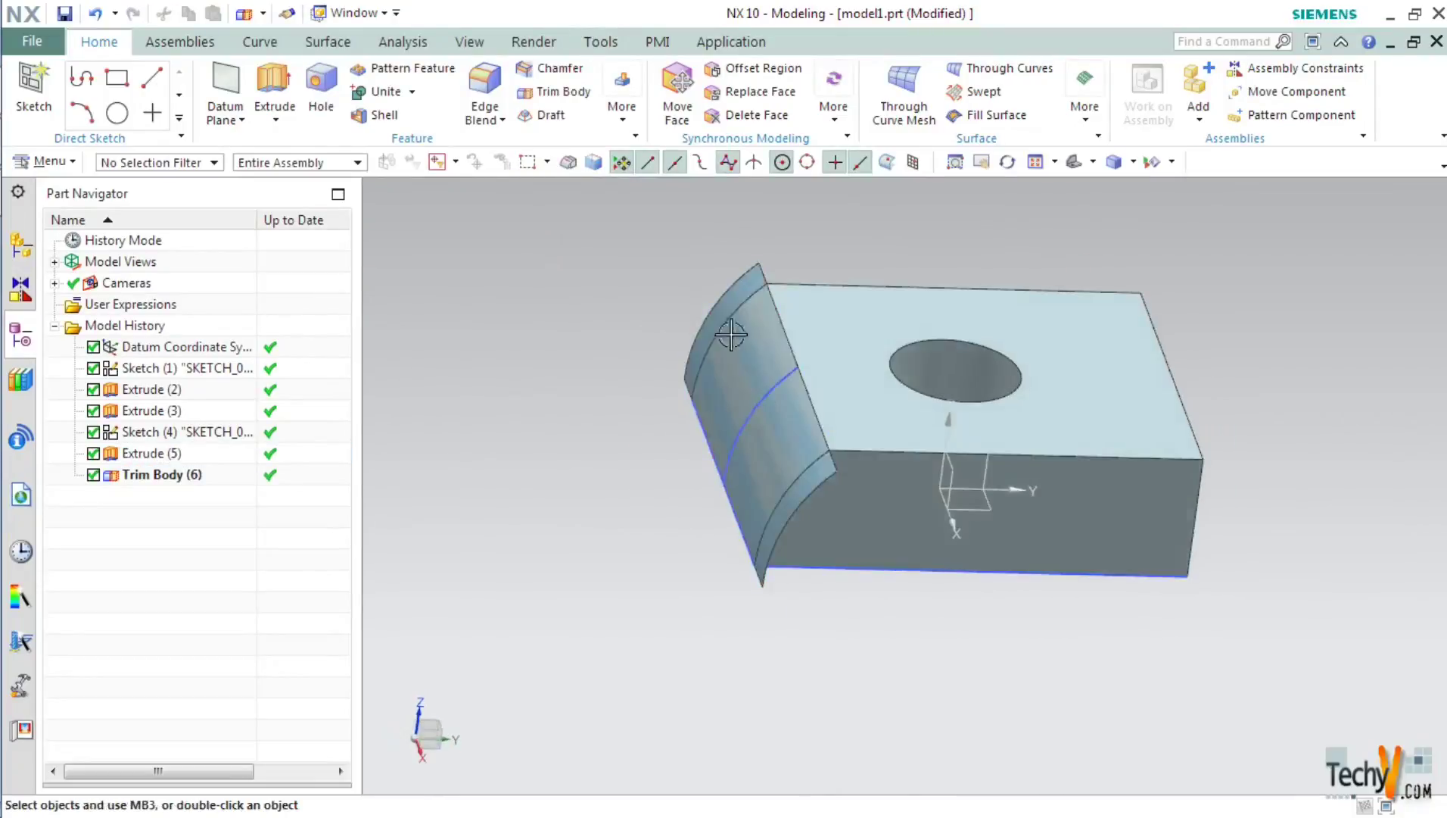
Step: Hide the Extrude (5) sheet
{"action": "right_click", "coordinate": [729, 290]}
{"action": "left_click", "coordinate": [782, 338]}
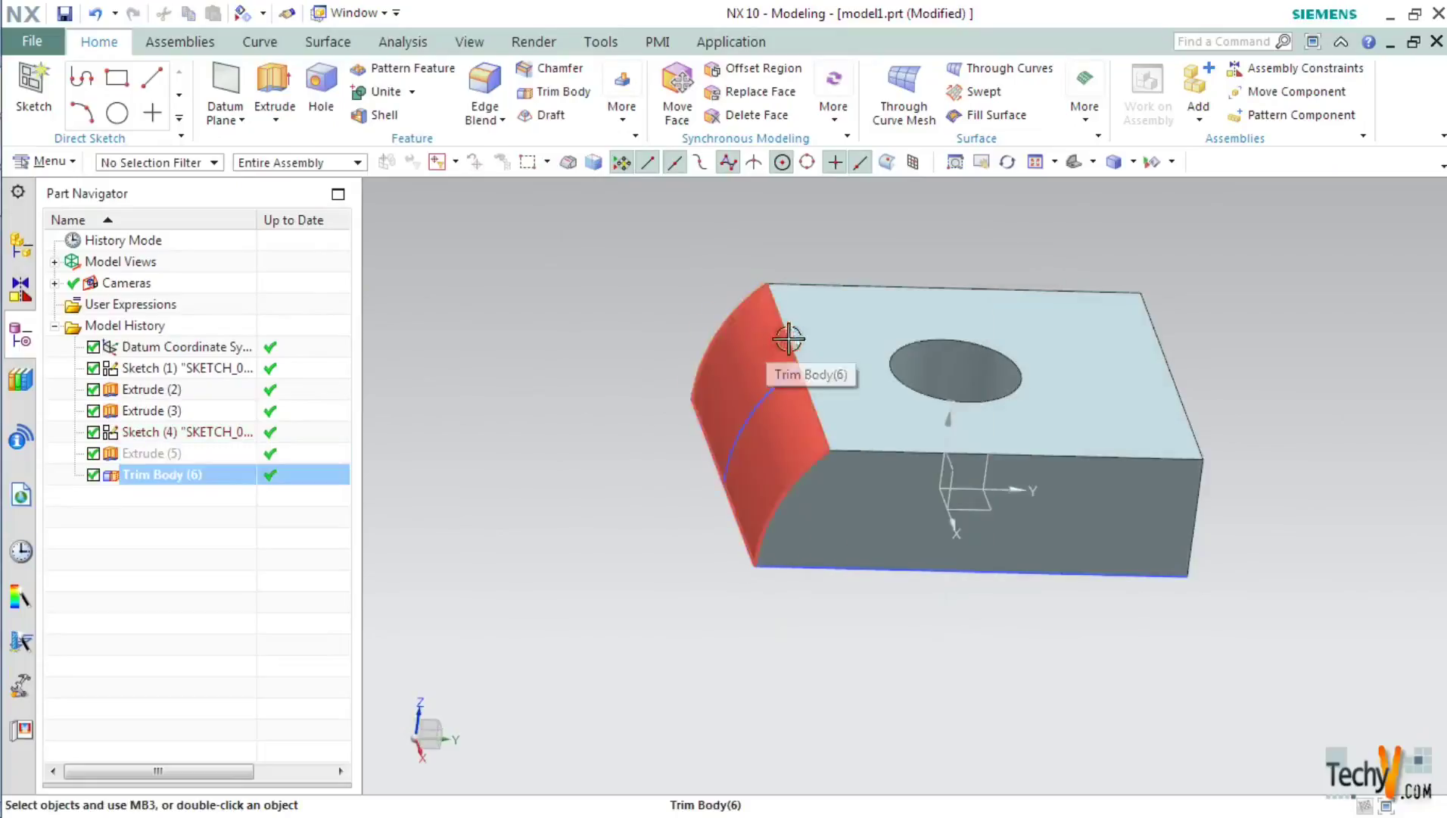
{"action": "middle_click_drag", "start_coordinate": [734, 335], "coordinate": [681, 339]}
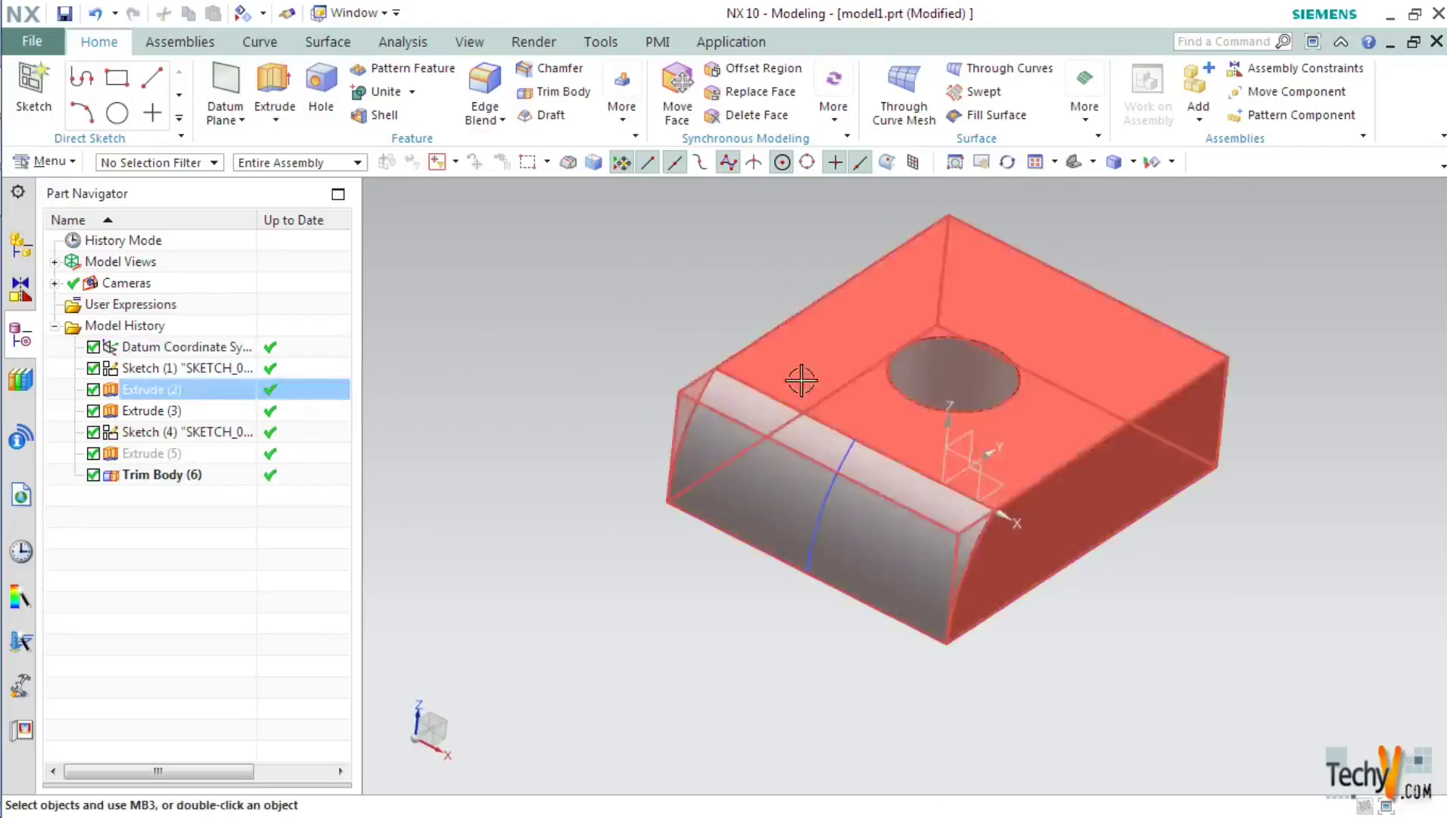
Step: Start an edge blend on the curved top edge along the rounded end
{"action": "left_click", "coordinate": [484, 92]}
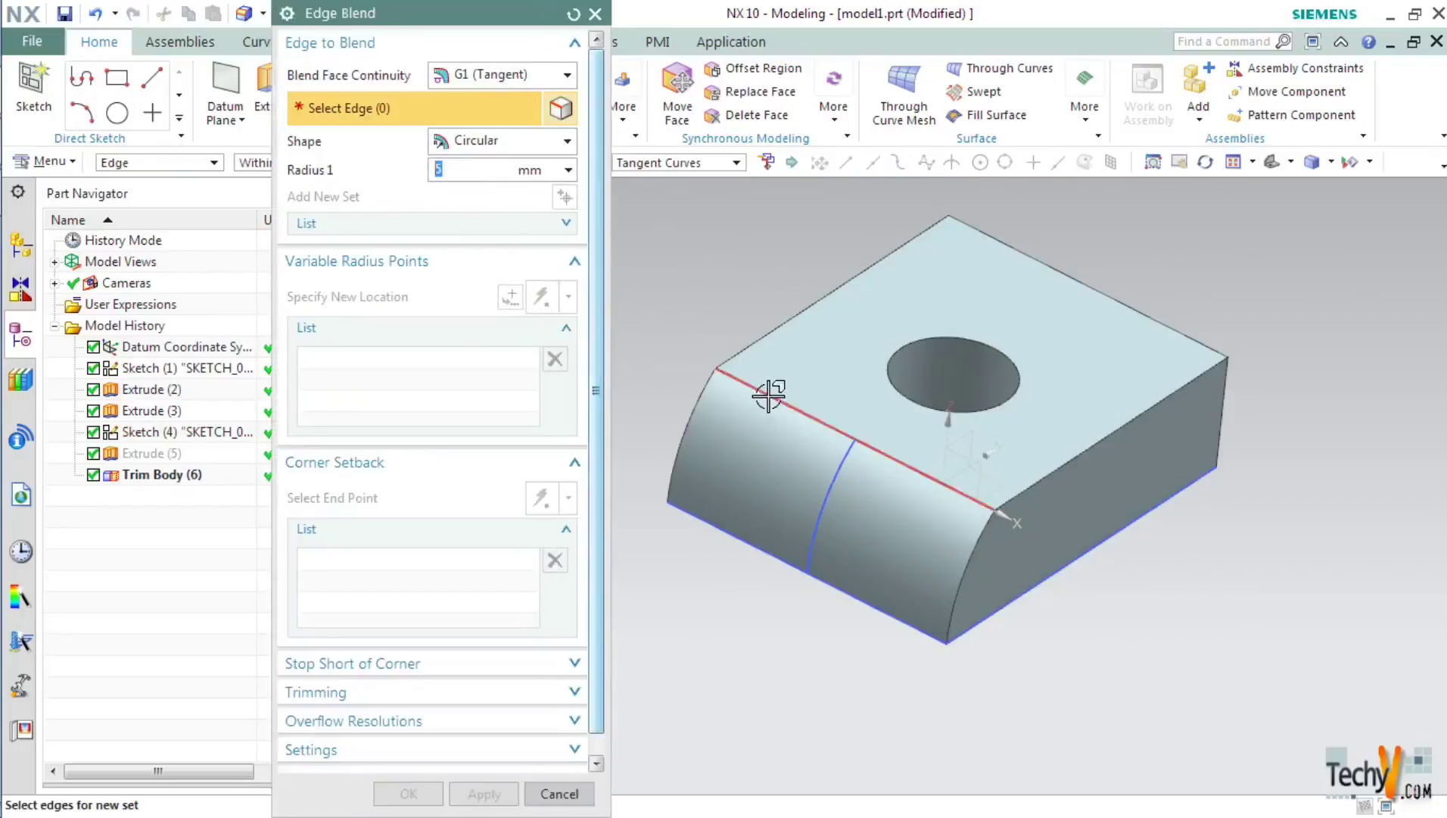
{"action": "left_click", "coordinate": [753, 387]}
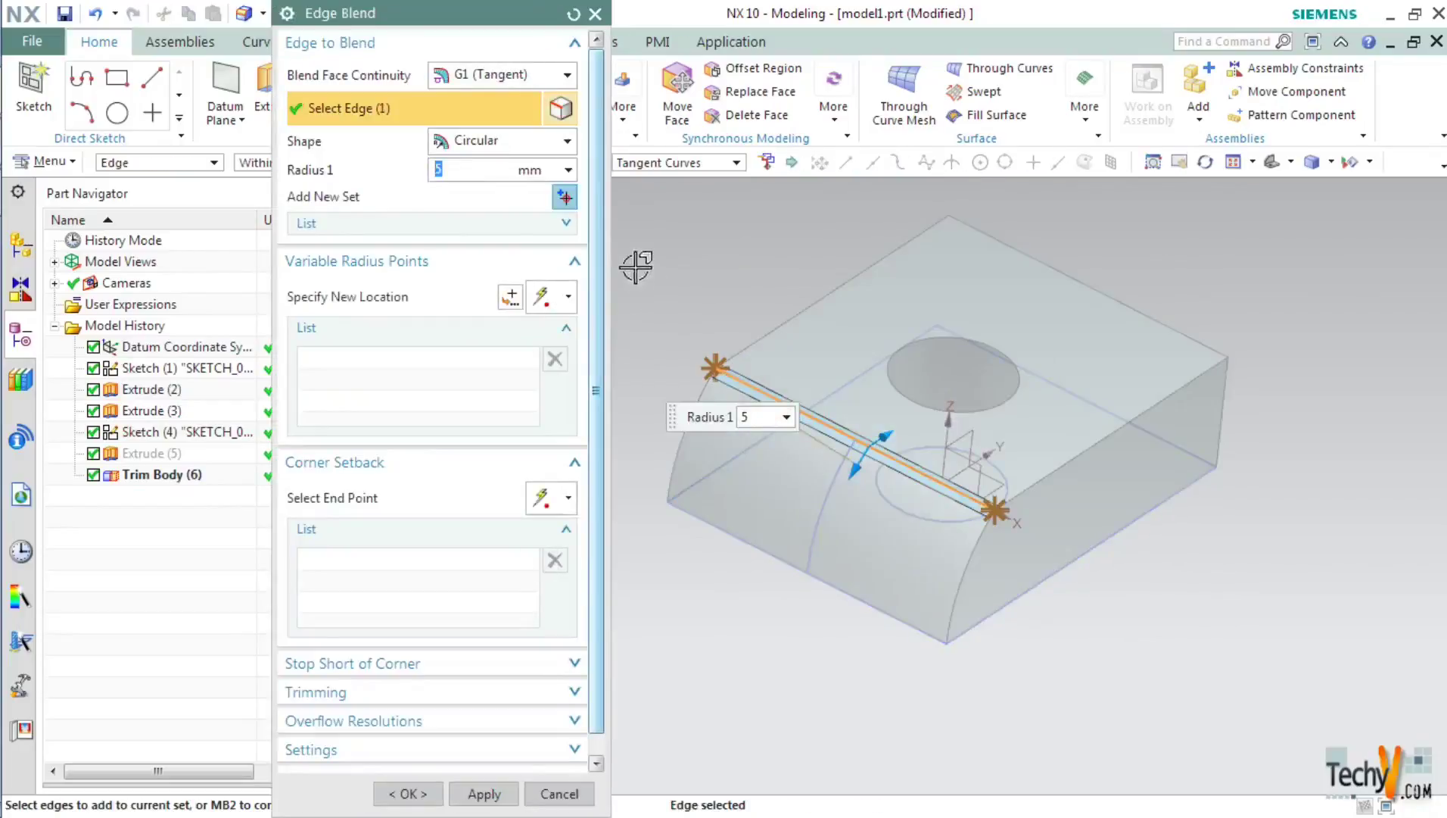
{"action": "left_click", "coordinate": [323, 263]}
{"action": "left_click", "coordinate": [324, 262]}
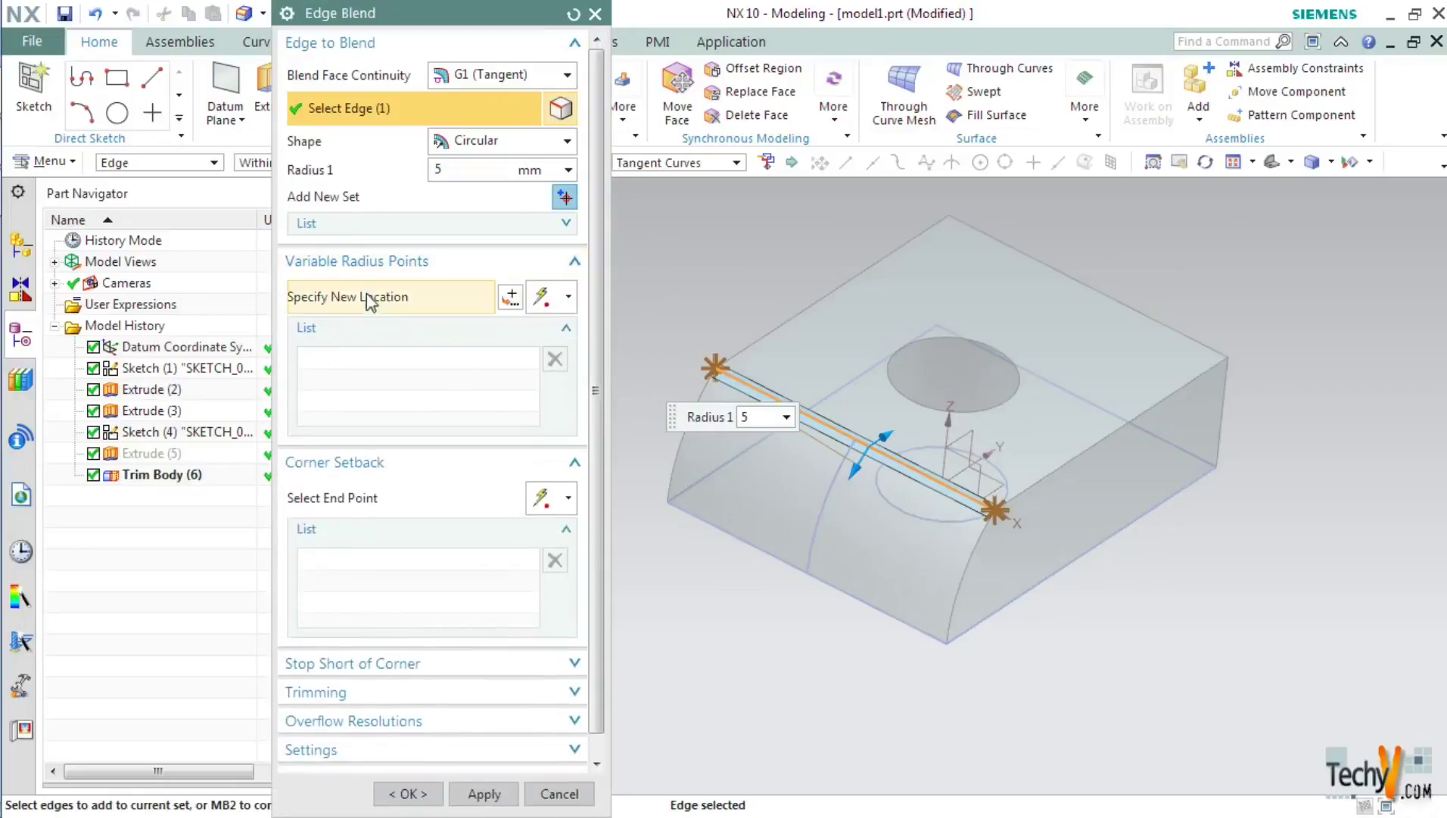
Step: Add three 5 mm variable radius points at 0%, 100% and 50% arc length
{"action": "left_click", "coordinate": [327, 301]}
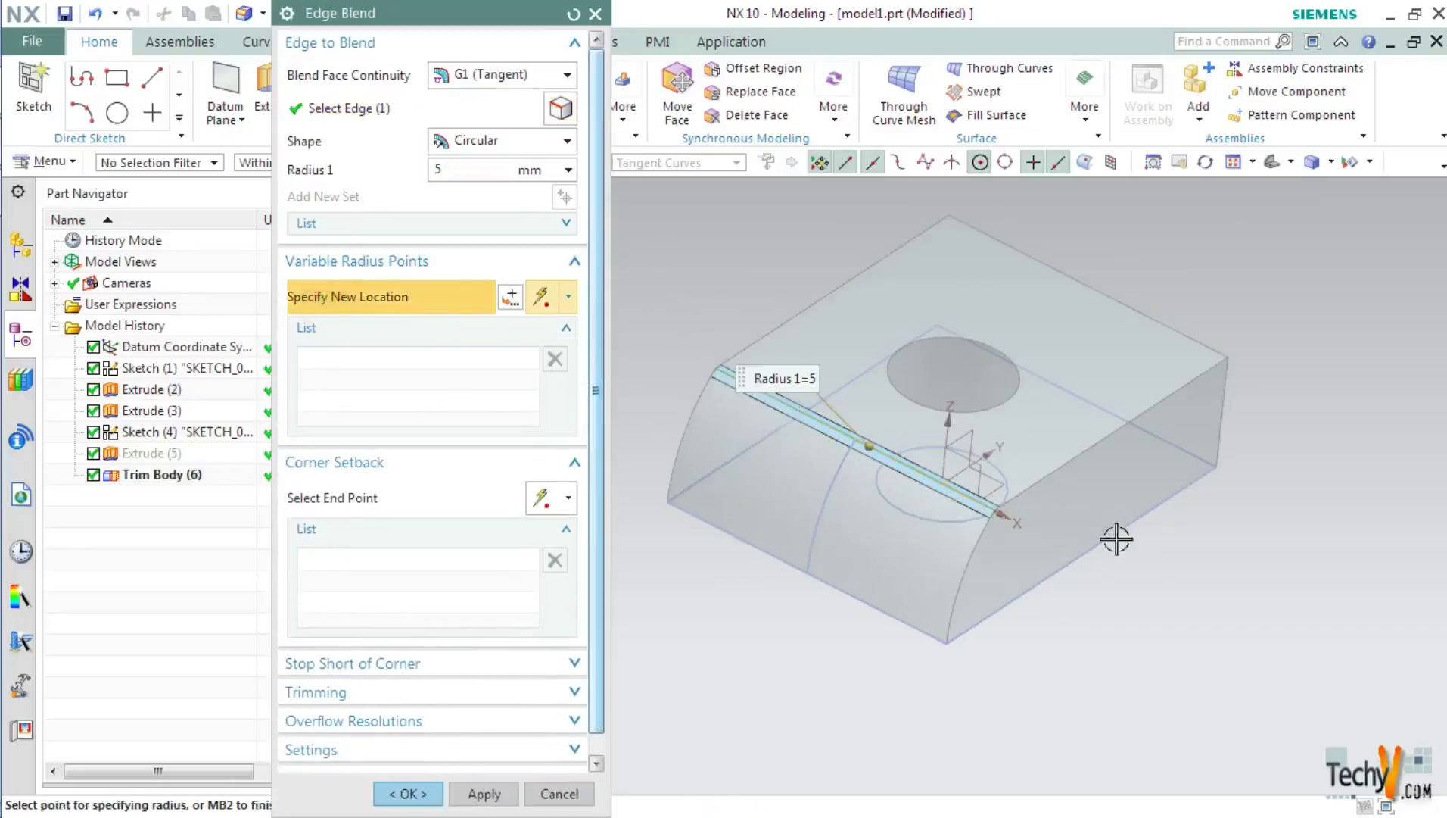
{"action": "scroll", "coordinate": [1005, 506], "scroll_direction": "up", "scroll_amount": 2}
{"action": "scroll", "coordinate": [1004, 505], "scroll_direction": "up", "scroll_amount": 3}
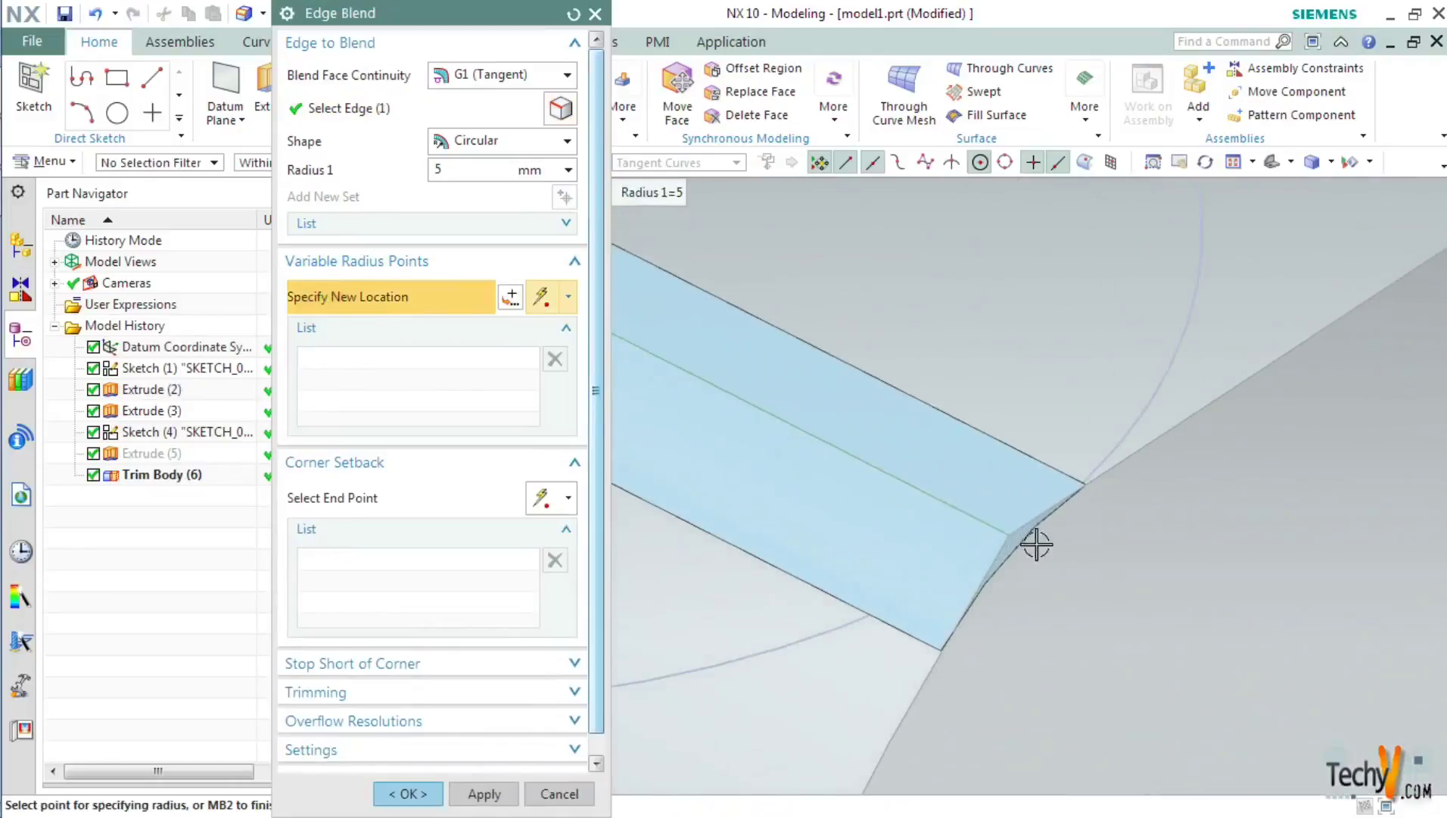
{"action": "left_click", "coordinate": [1009, 535]}
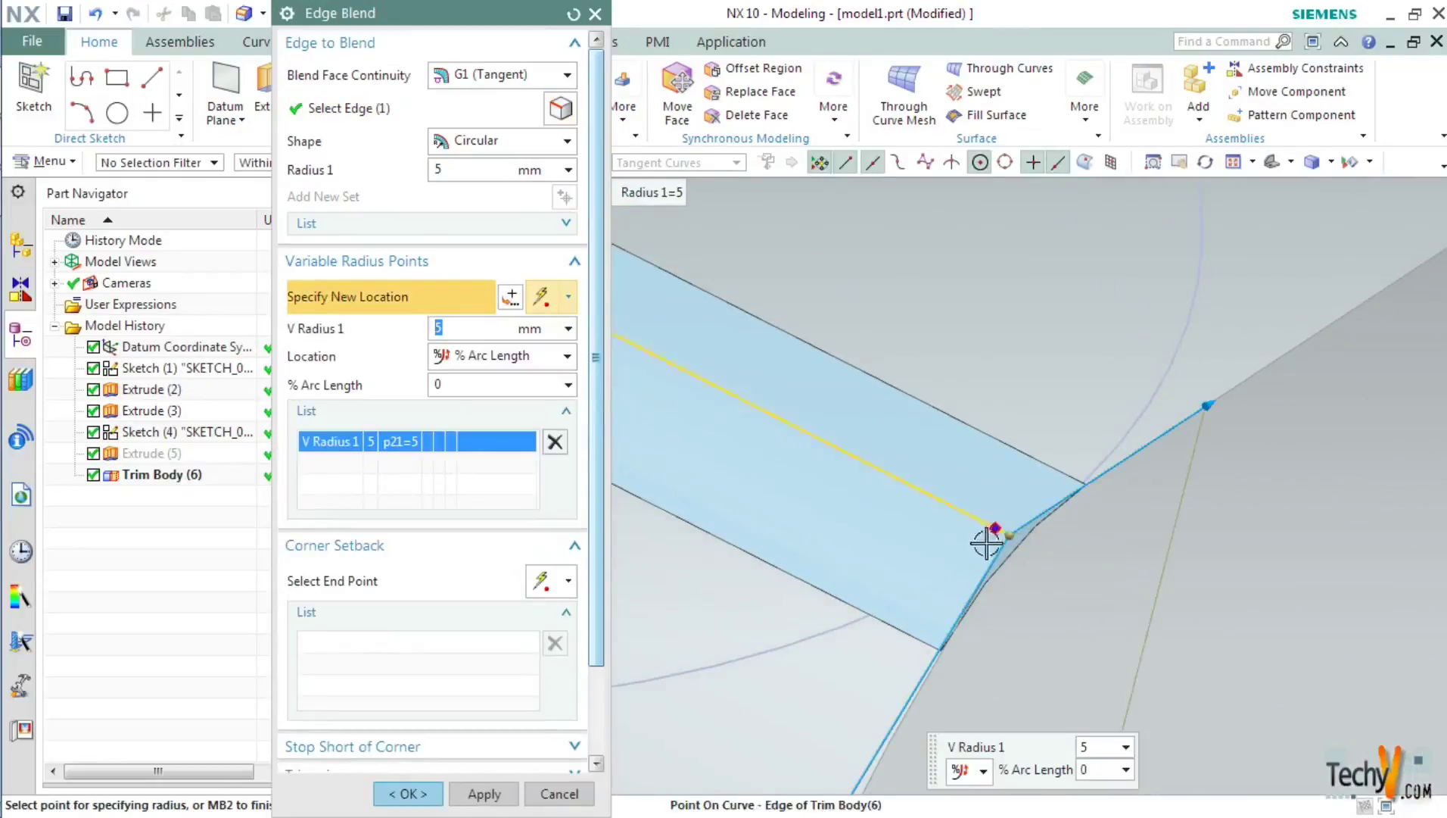
{"action": "scroll", "coordinate": [770, 423], "scroll_direction": "down", "scroll_amount": 5}
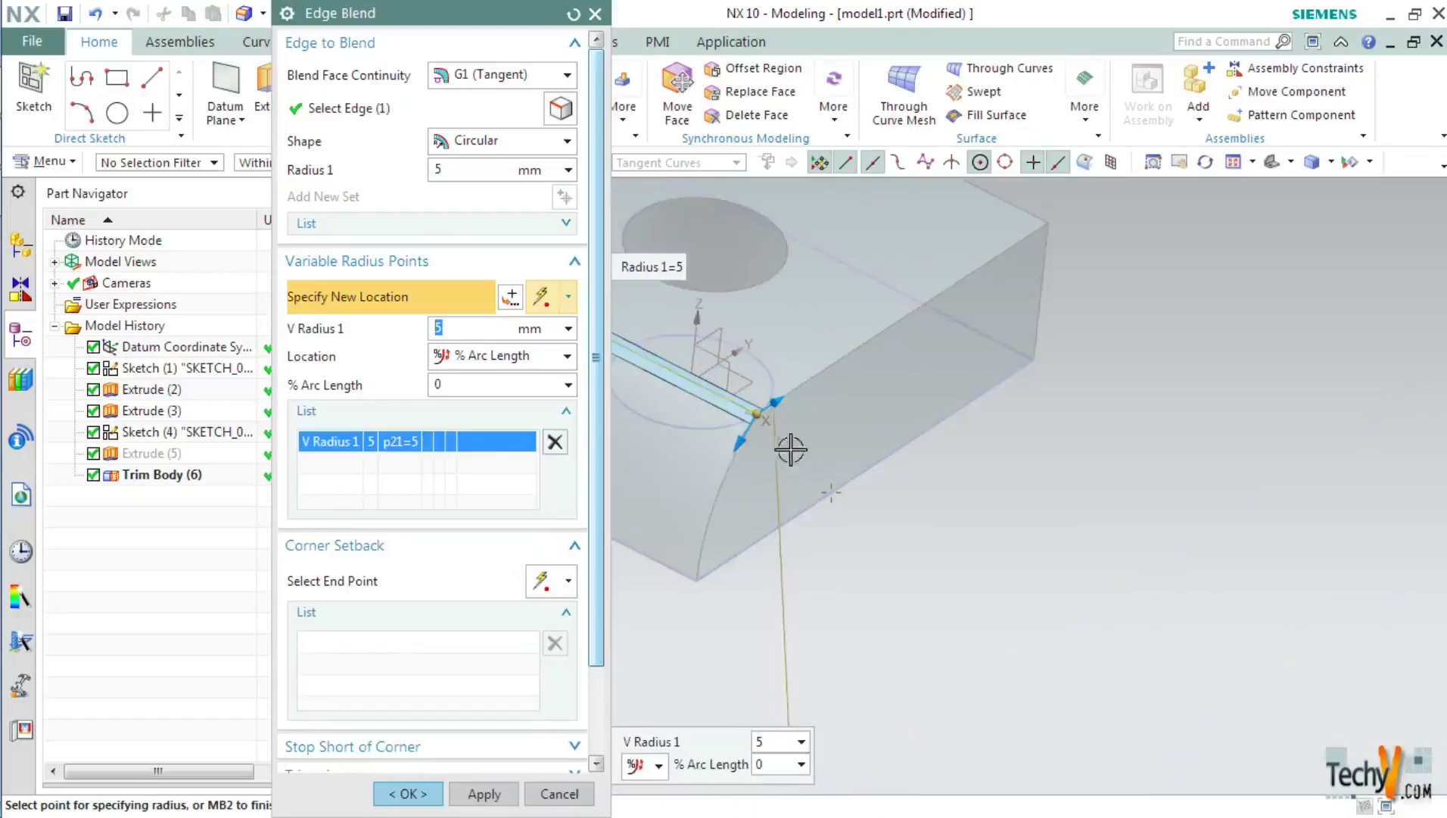
{"action": "scroll", "coordinate": [995, 459], "scroll_direction": "up", "scroll_amount": 2}
{"action": "scroll", "coordinate": [757, 265], "scroll_direction": "up", "scroll_amount": 5}
{"action": "scroll", "coordinate": [722, 290], "scroll_direction": "up", "scroll_amount": 3}
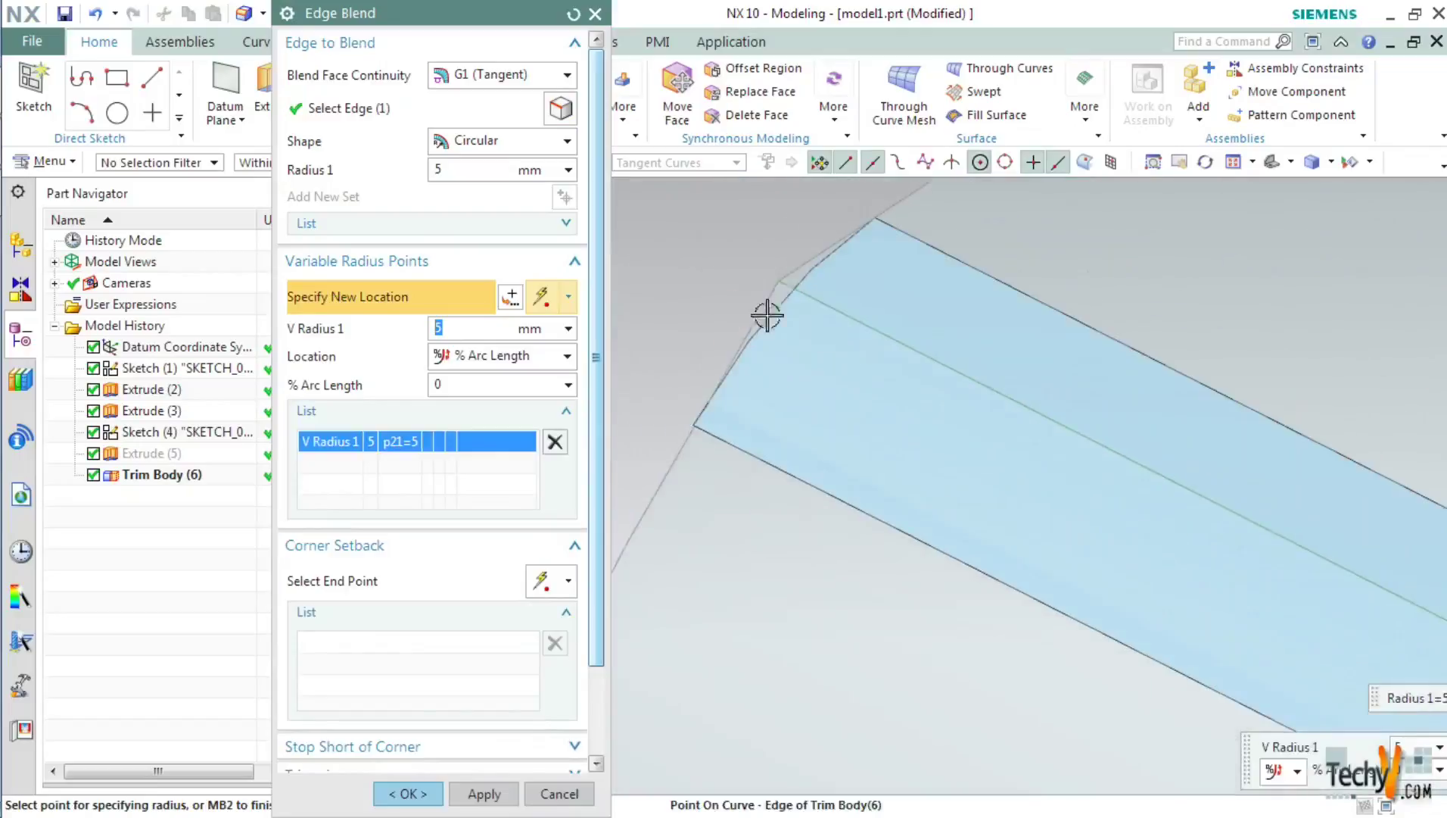
{"action": "left_click", "coordinate": [777, 281]}
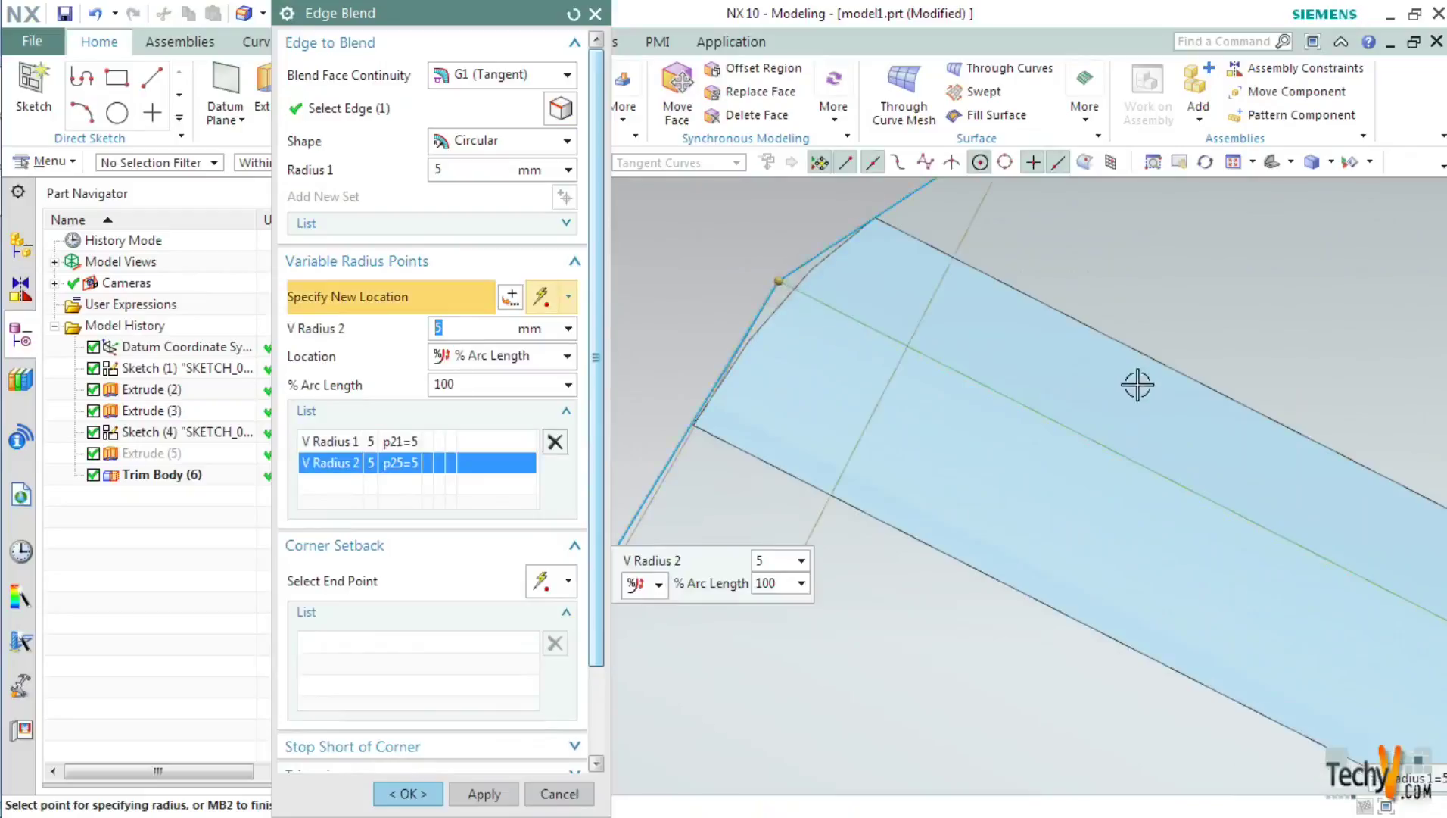
{"action": "scroll", "coordinate": [1137, 390], "scroll_direction": "down", "scroll_amount": 5}
{"action": "scroll", "coordinate": [1077, 374], "scroll_direction": "up", "scroll_amount": 5}
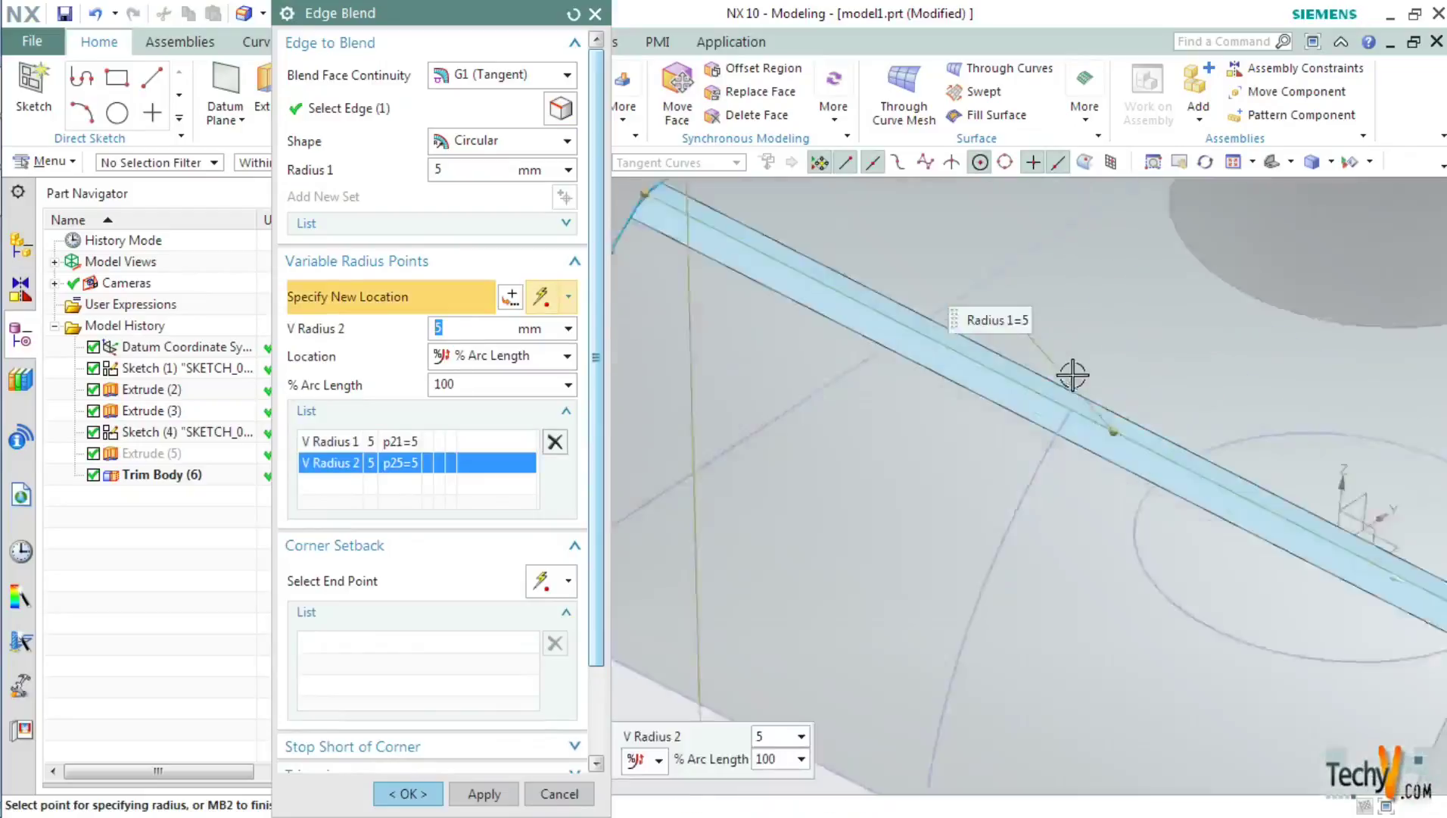
{"action": "left_click", "coordinate": [991, 388]}
{"action": "scroll", "coordinate": [910, 371], "scroll_direction": "down", "scroll_amount": 5}
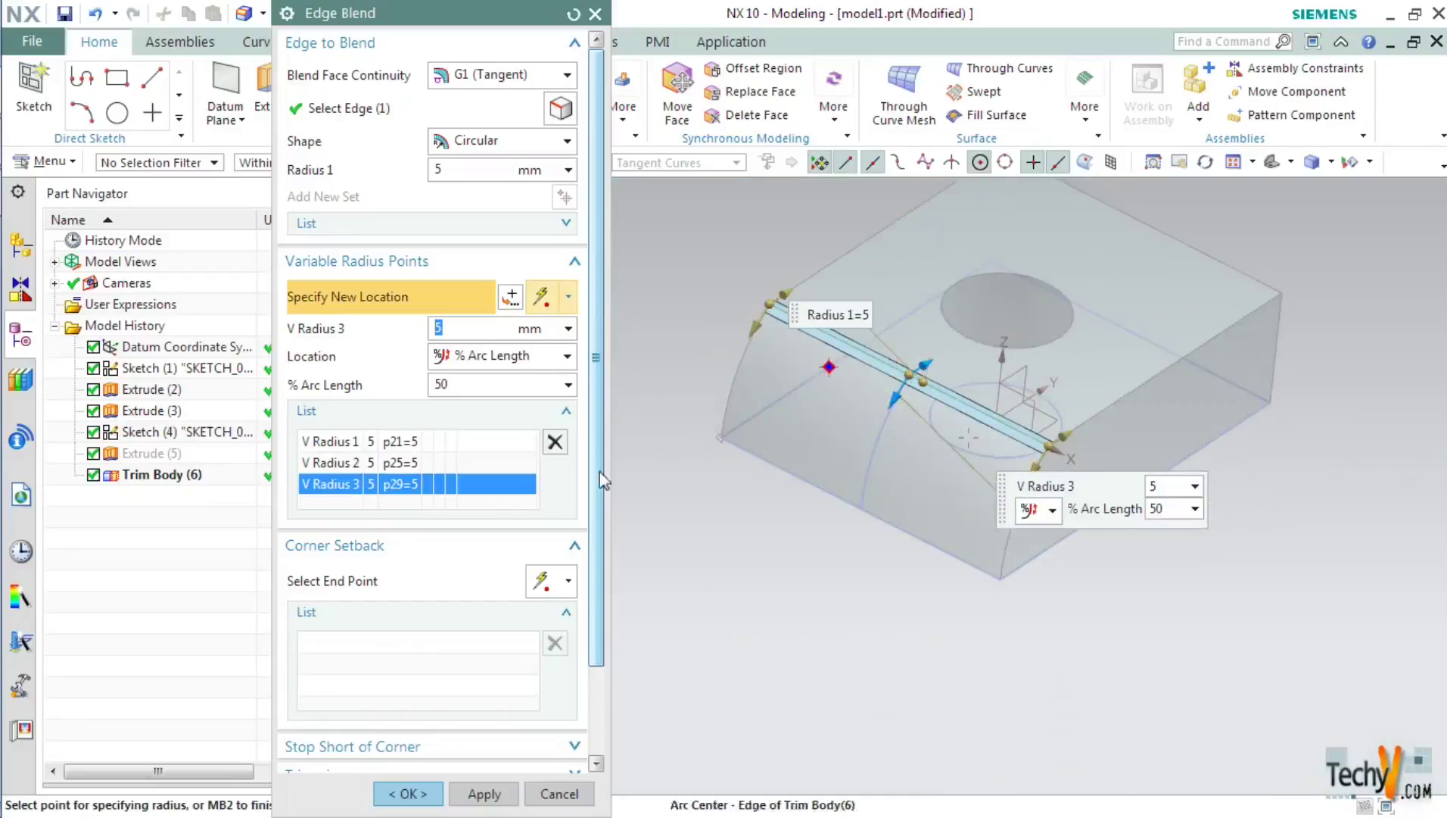
{"action": "left_click", "coordinate": [407, 442]}
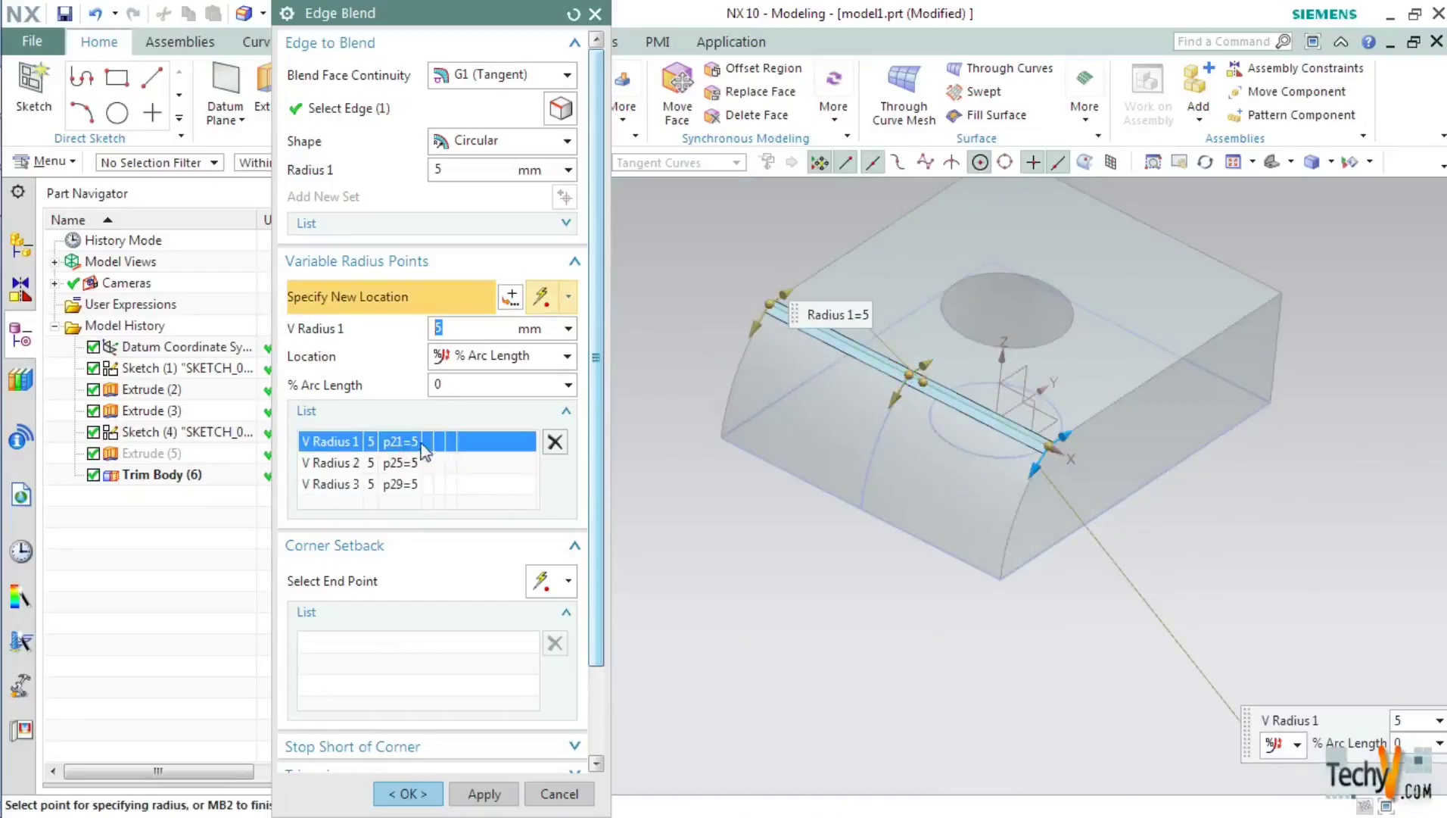
Step: Raise the midpoint radius point (V Radius 3) to 10 mm and create Edge Blend (7)
{"action": "left_click", "coordinate": [421, 444]}
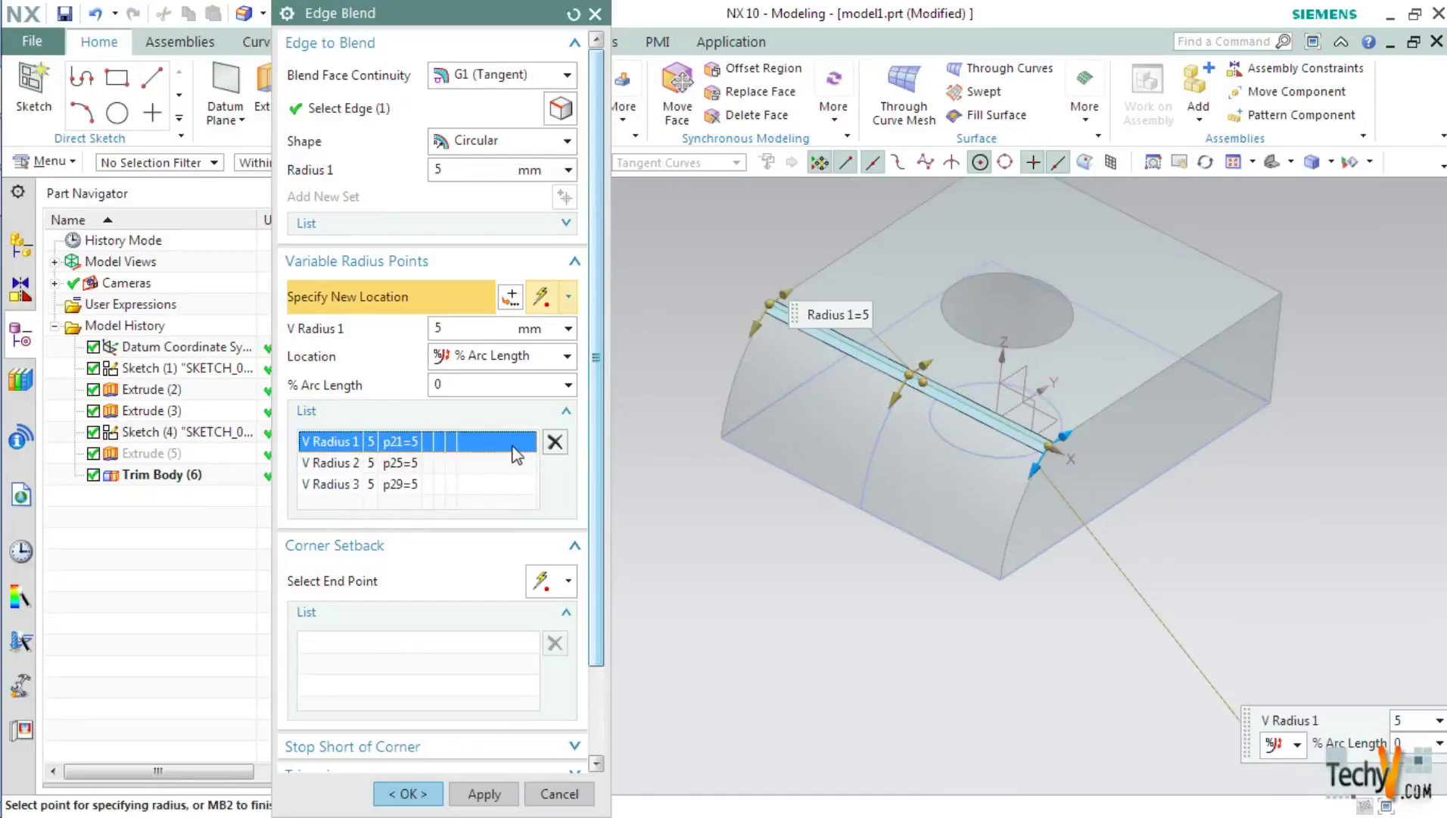
{"action": "left_click", "coordinate": [414, 543]}
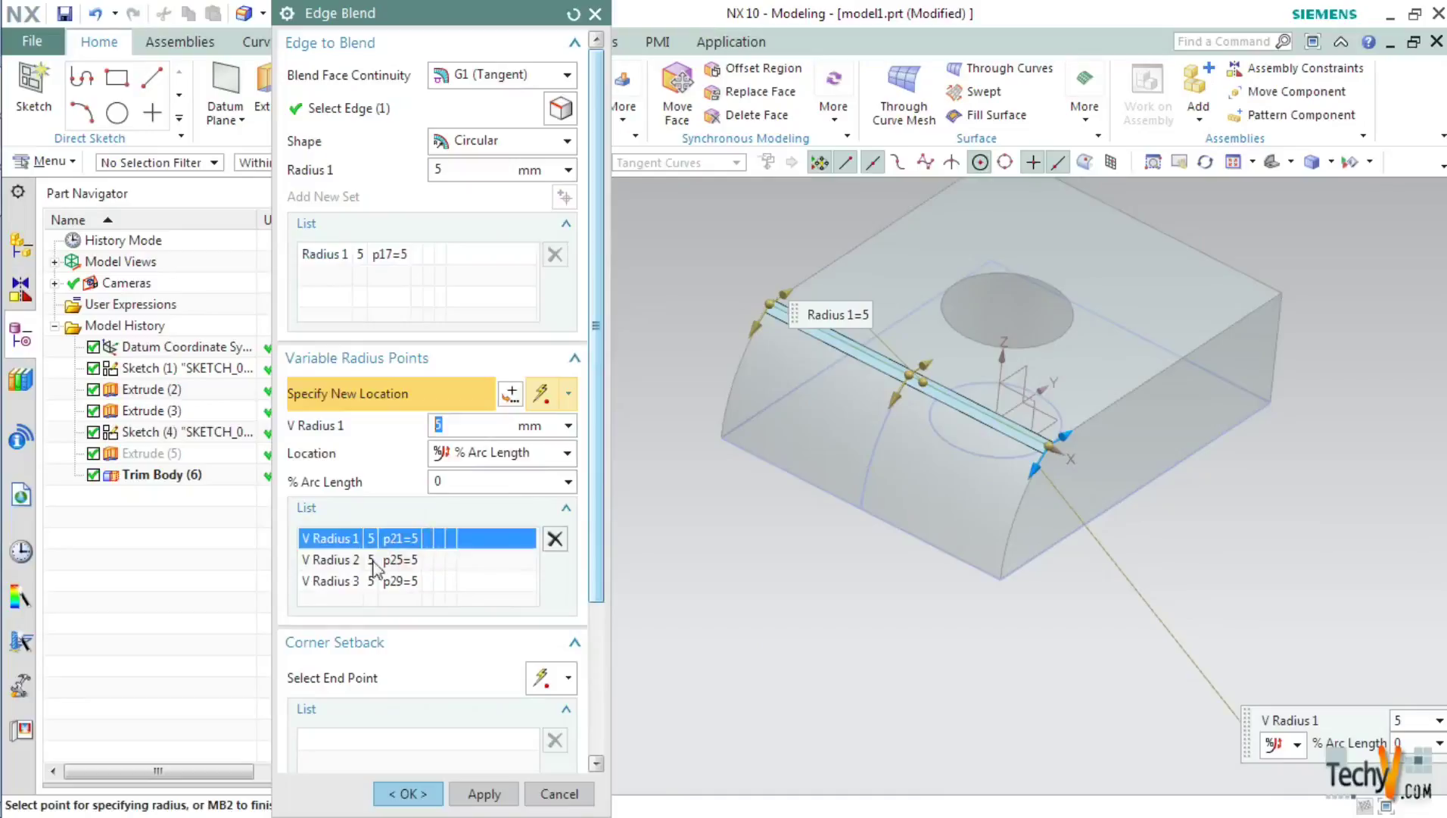
{"action": "left_click", "coordinate": [333, 560]}
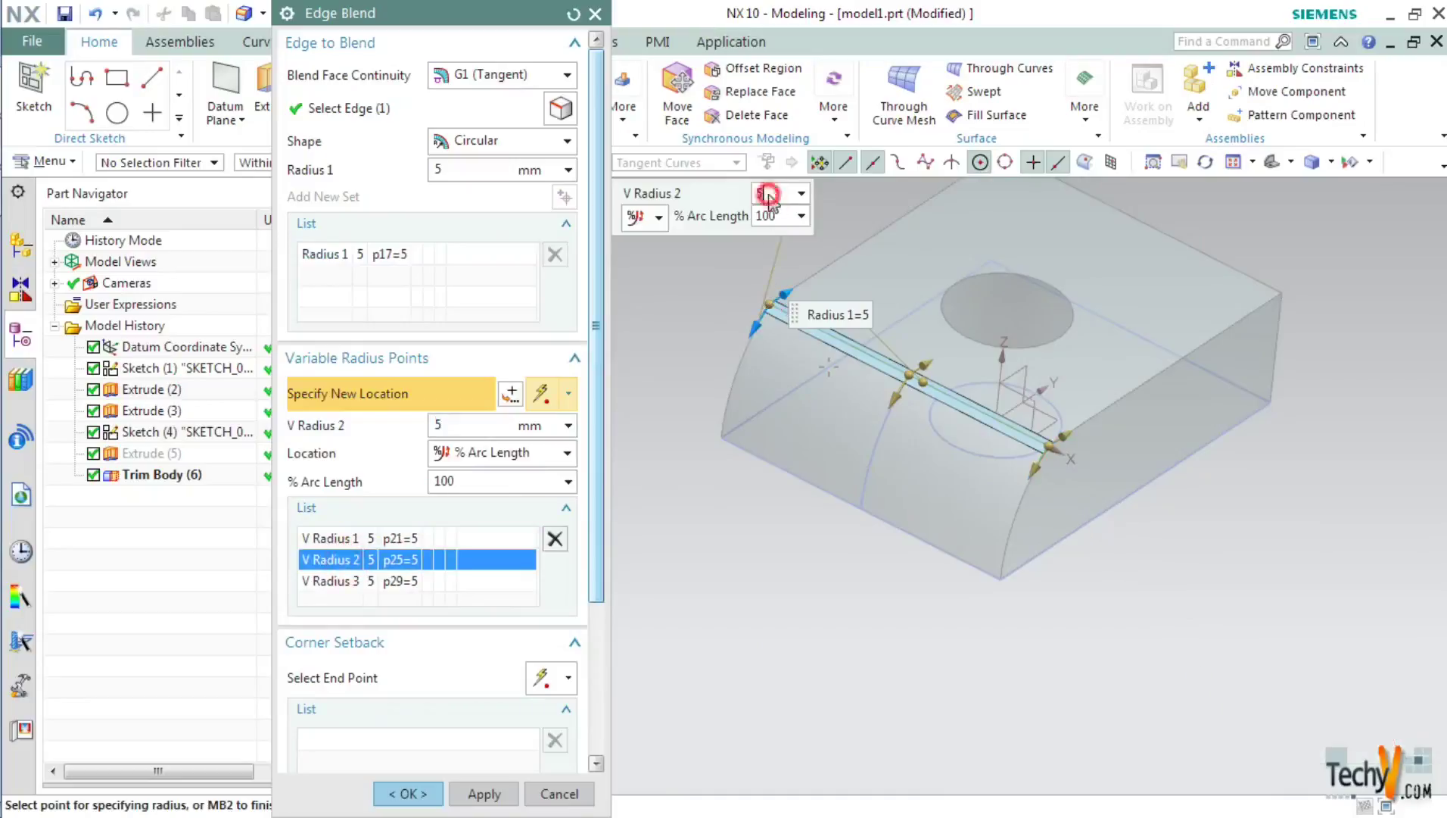
{"action": "left_click", "coordinate": [333, 581]}
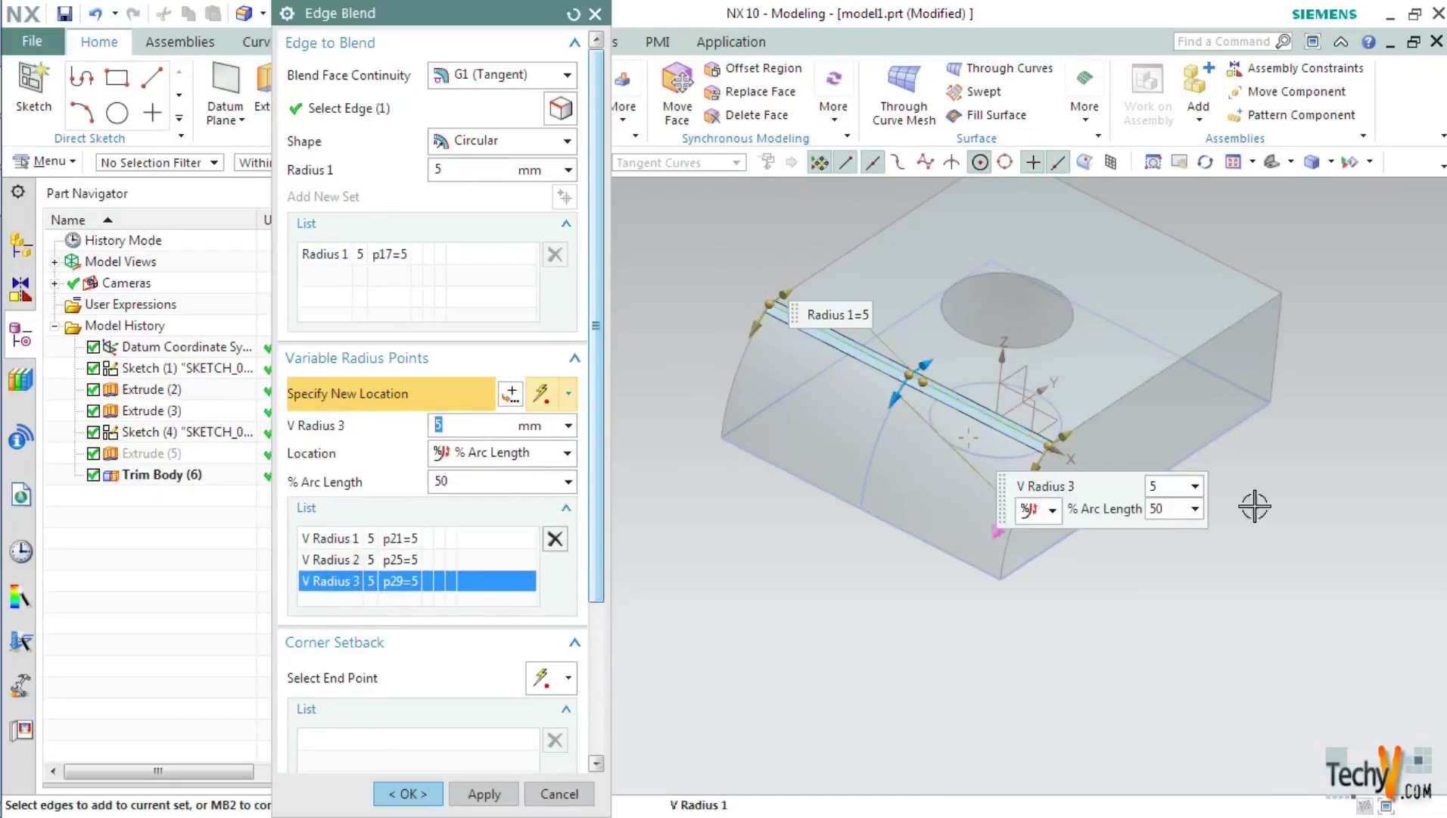
{"action": "left_click", "coordinate": [1165, 485]}
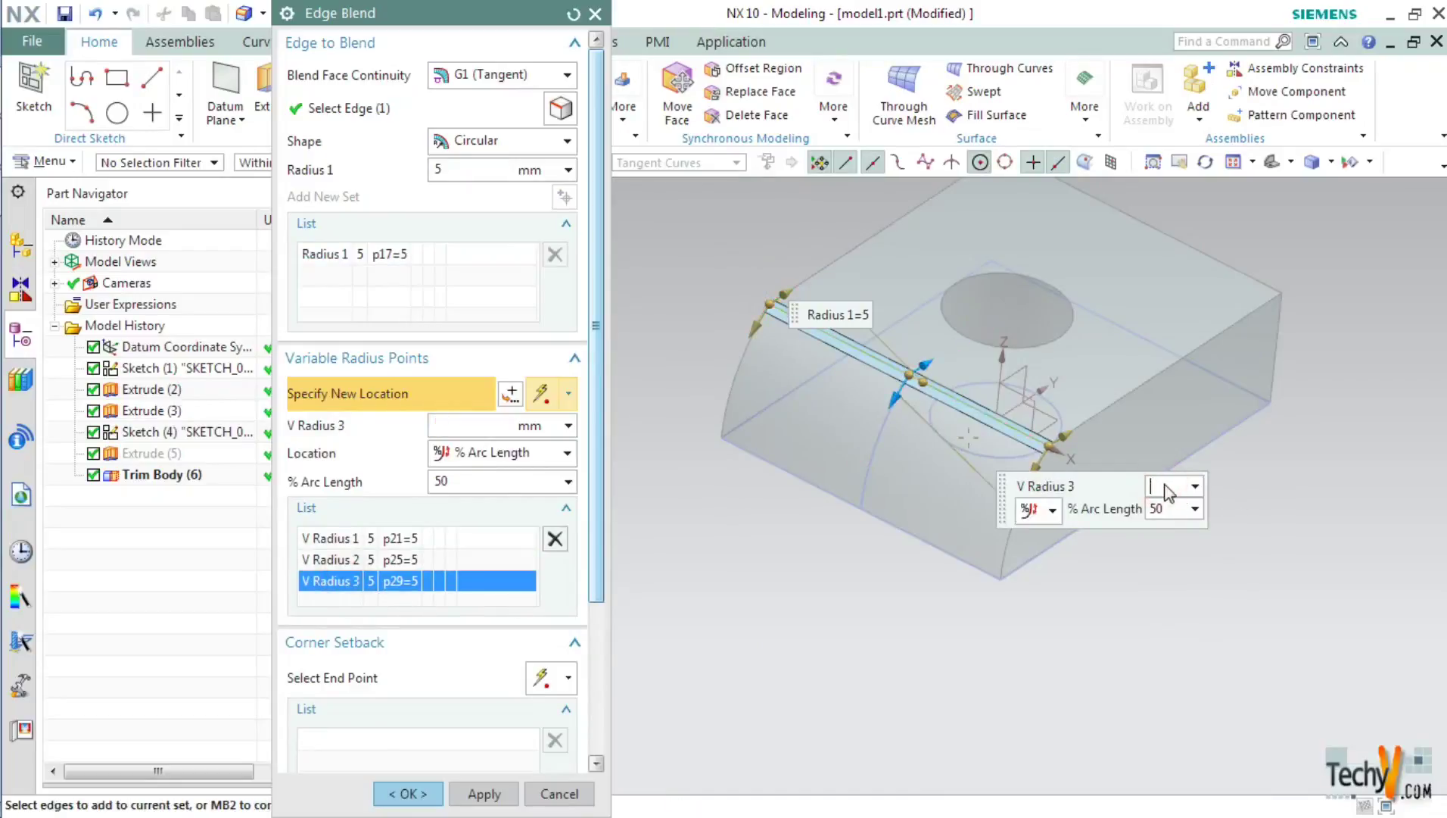
{"action": "type", "text": "10"}
{"action": "key", "text": "Return"}
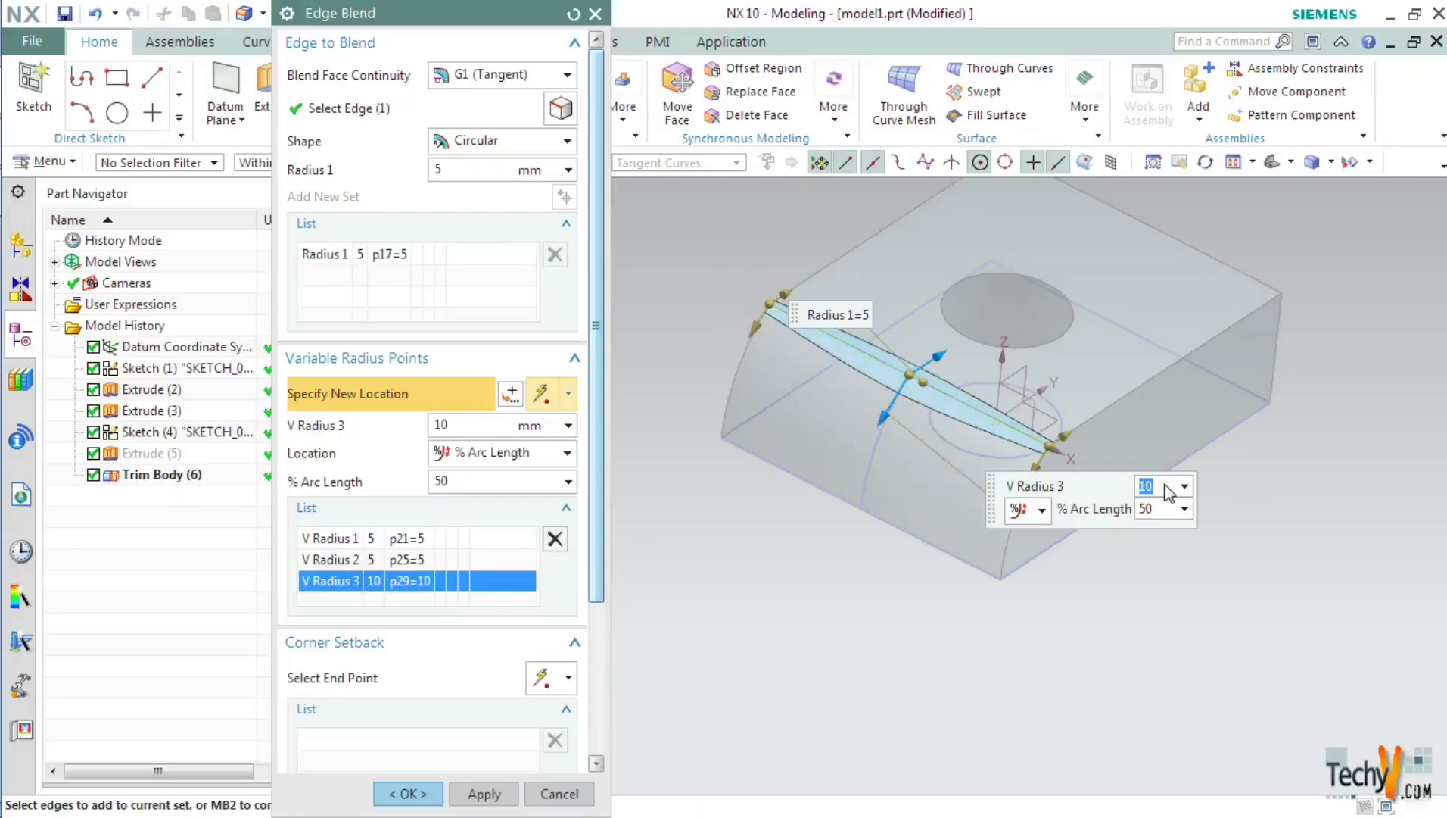
{"action": "scroll", "coordinate": [1031, 452], "scroll_direction": "up", "scroll_amount": 5}
{"action": "scroll", "coordinate": [825, 314], "scroll_direction": "down", "scroll_amount": 4}
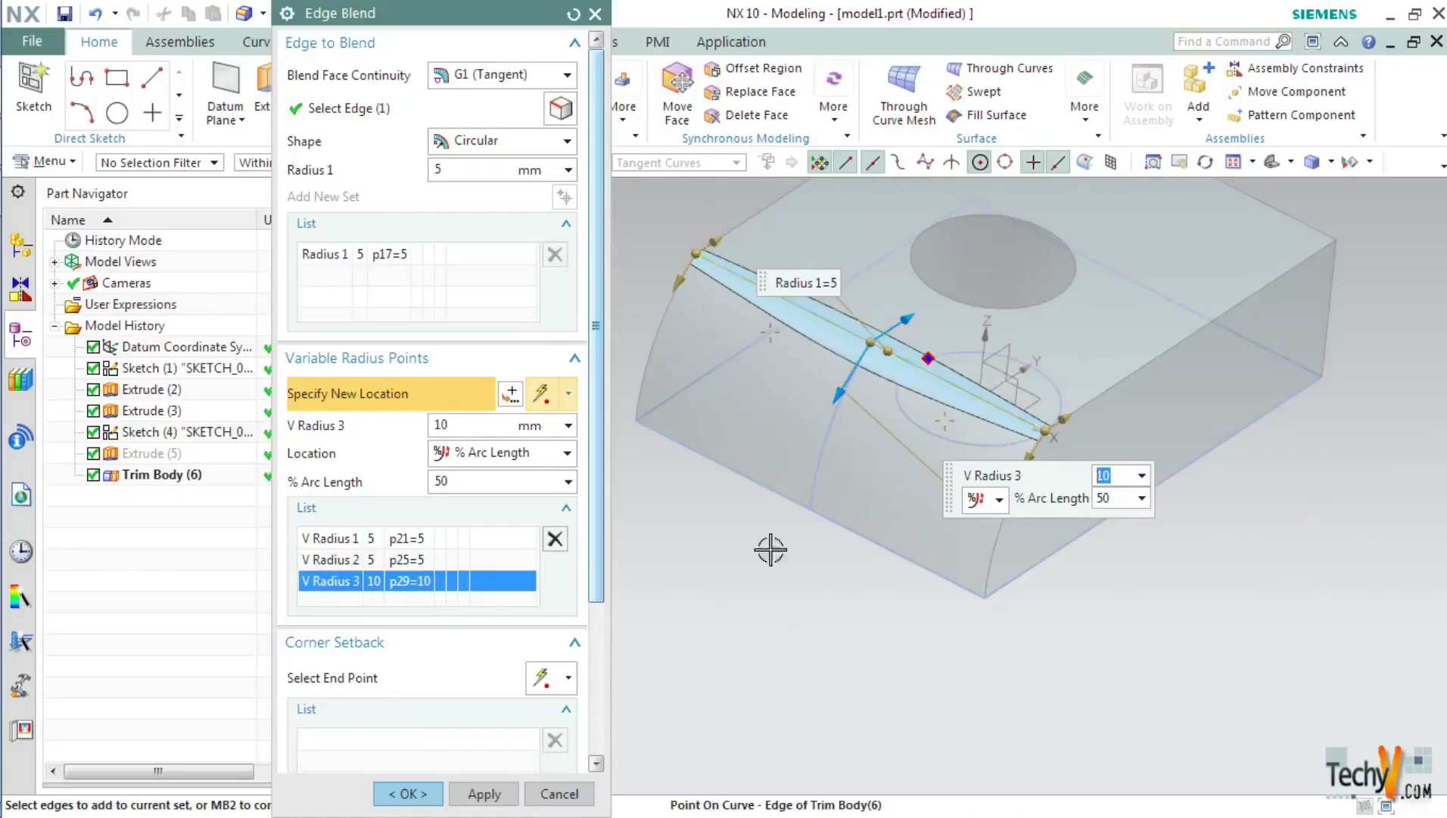
{"action": "left_click", "coordinate": [424, 796]}
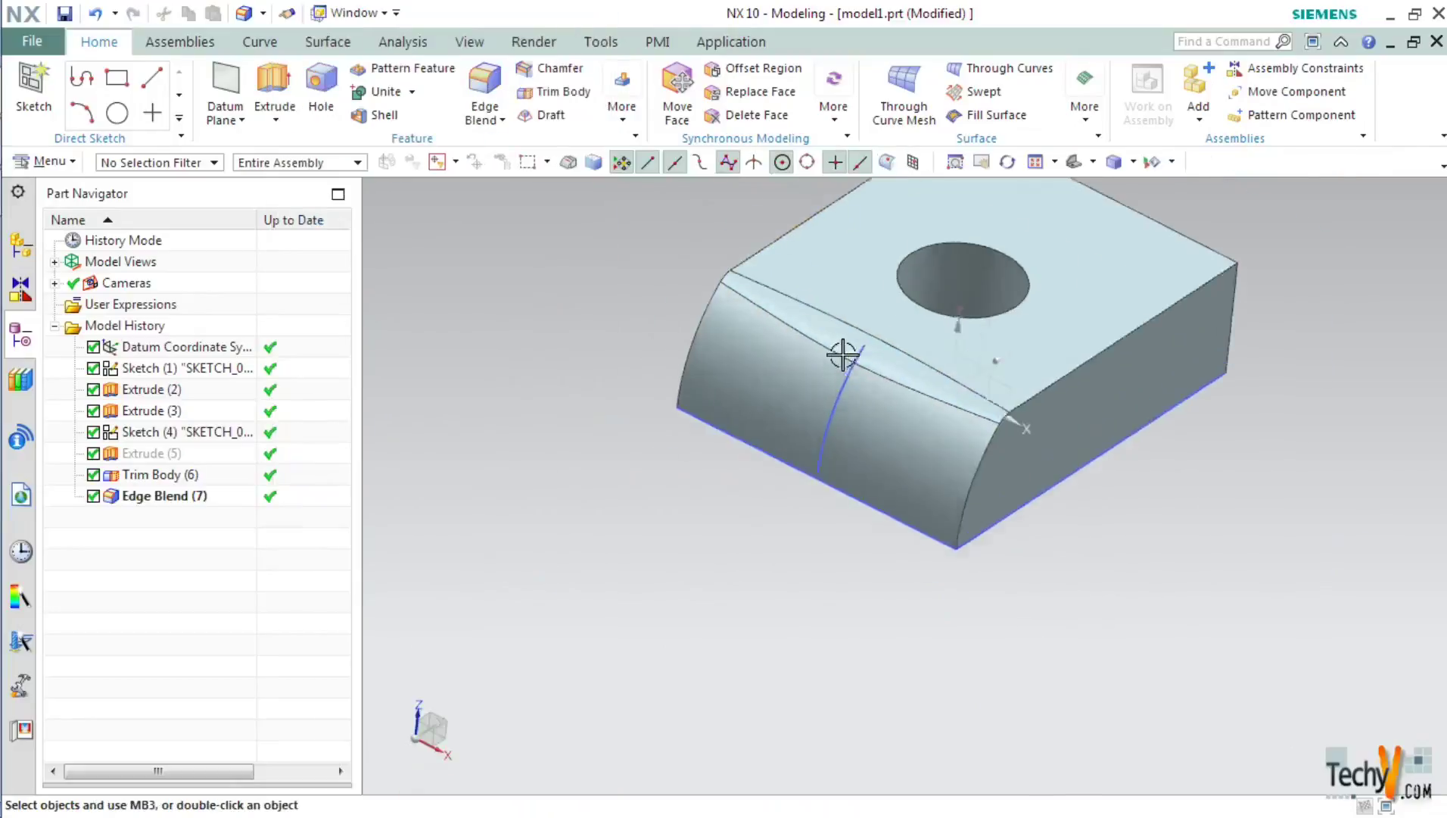
{"action": "scroll", "coordinate": [841, 356], "scroll_direction": "up", "scroll_amount": 3}
{"action": "middle_click_drag", "start_coordinate": [1433, 445], "coordinate": [1352, 442]}
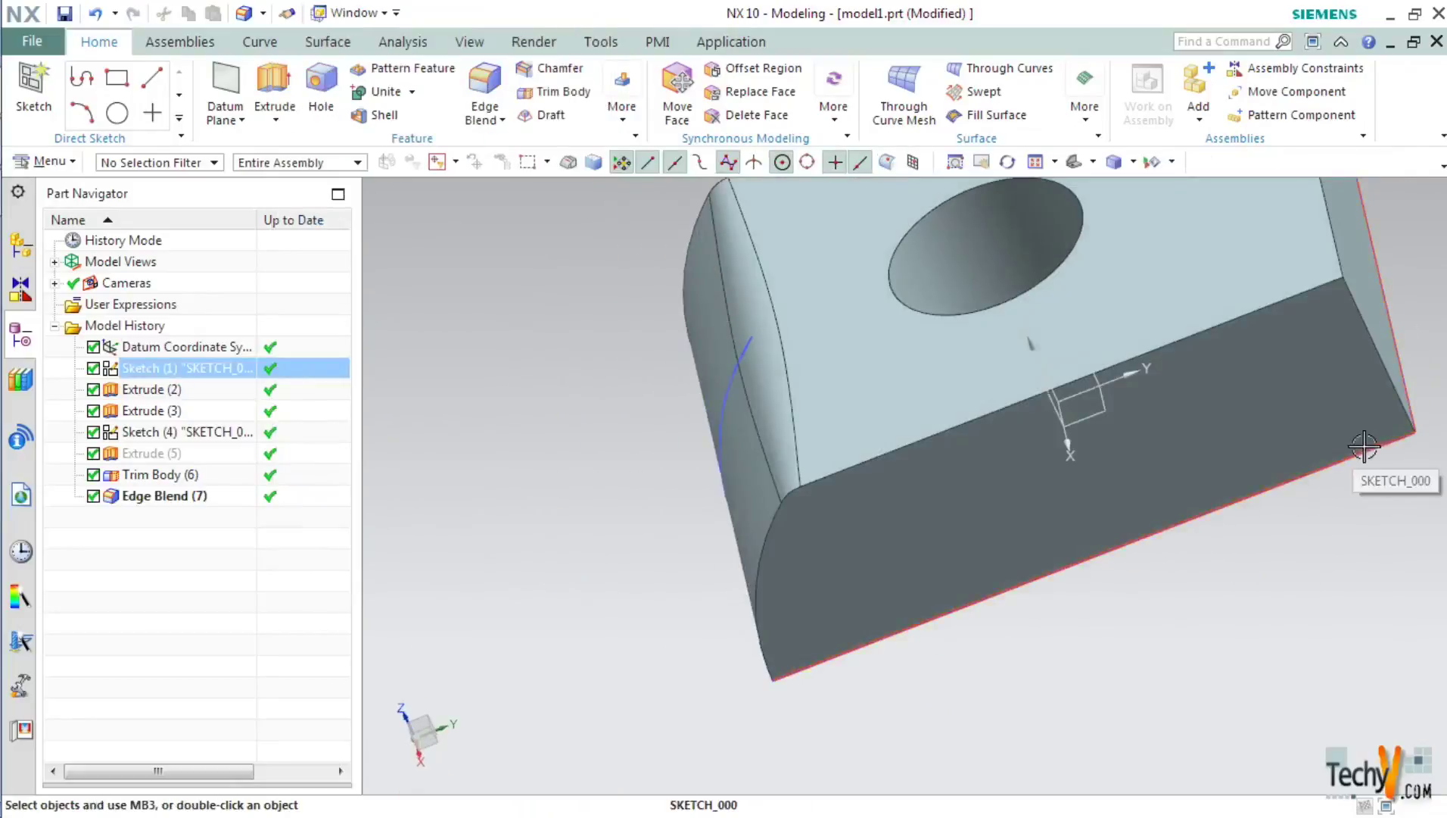
Step: Blend nine remaining outer top and corner edges with a 5 mm radius
{"action": "left_click", "coordinate": [482, 82]}
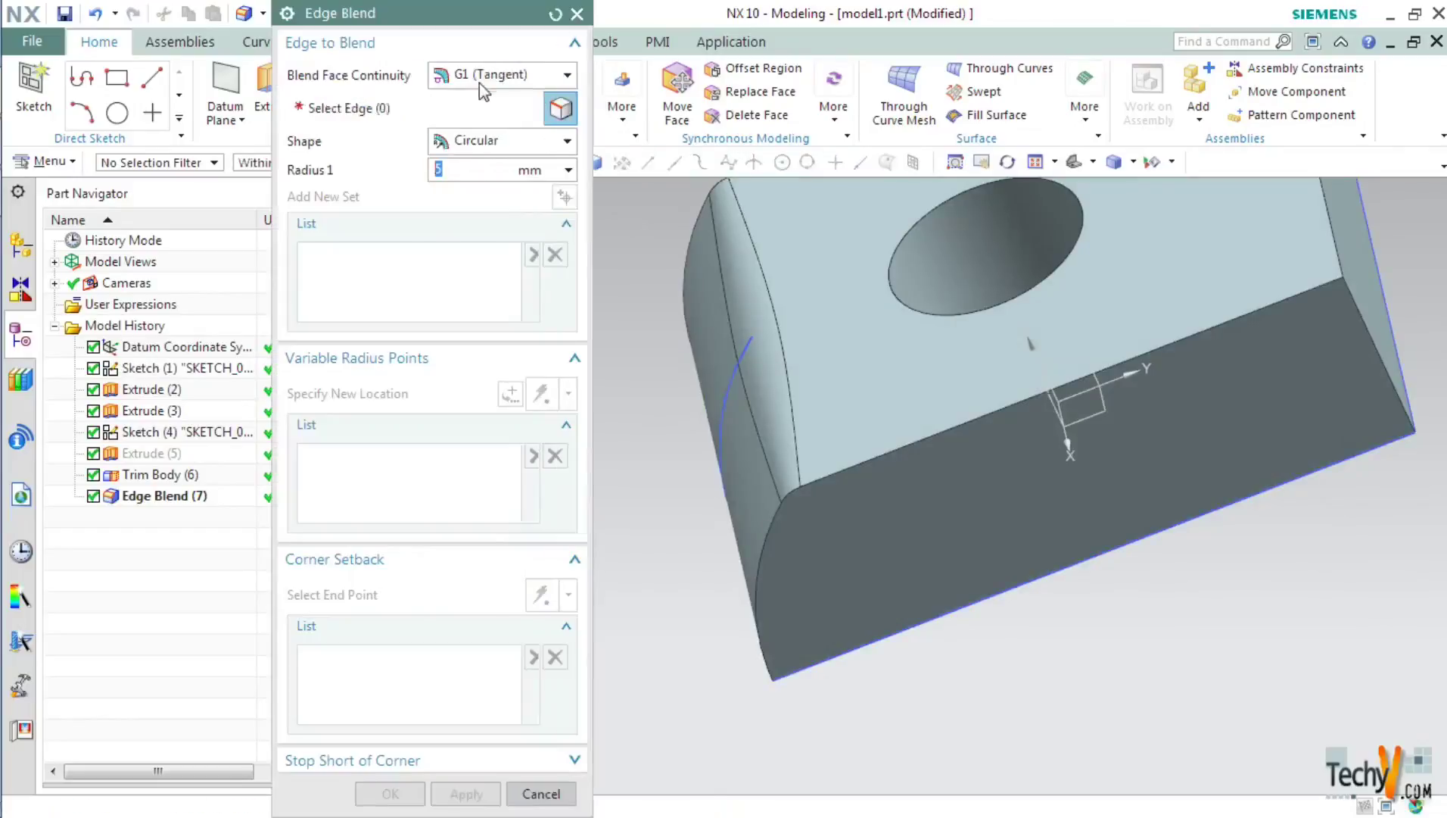
{"action": "left_click", "coordinate": [758, 564]}
{"action": "middle_click_drag", "start_coordinate": [873, 472], "coordinate": [1122, 414]}
{"action": "left_click", "coordinate": [856, 617]}
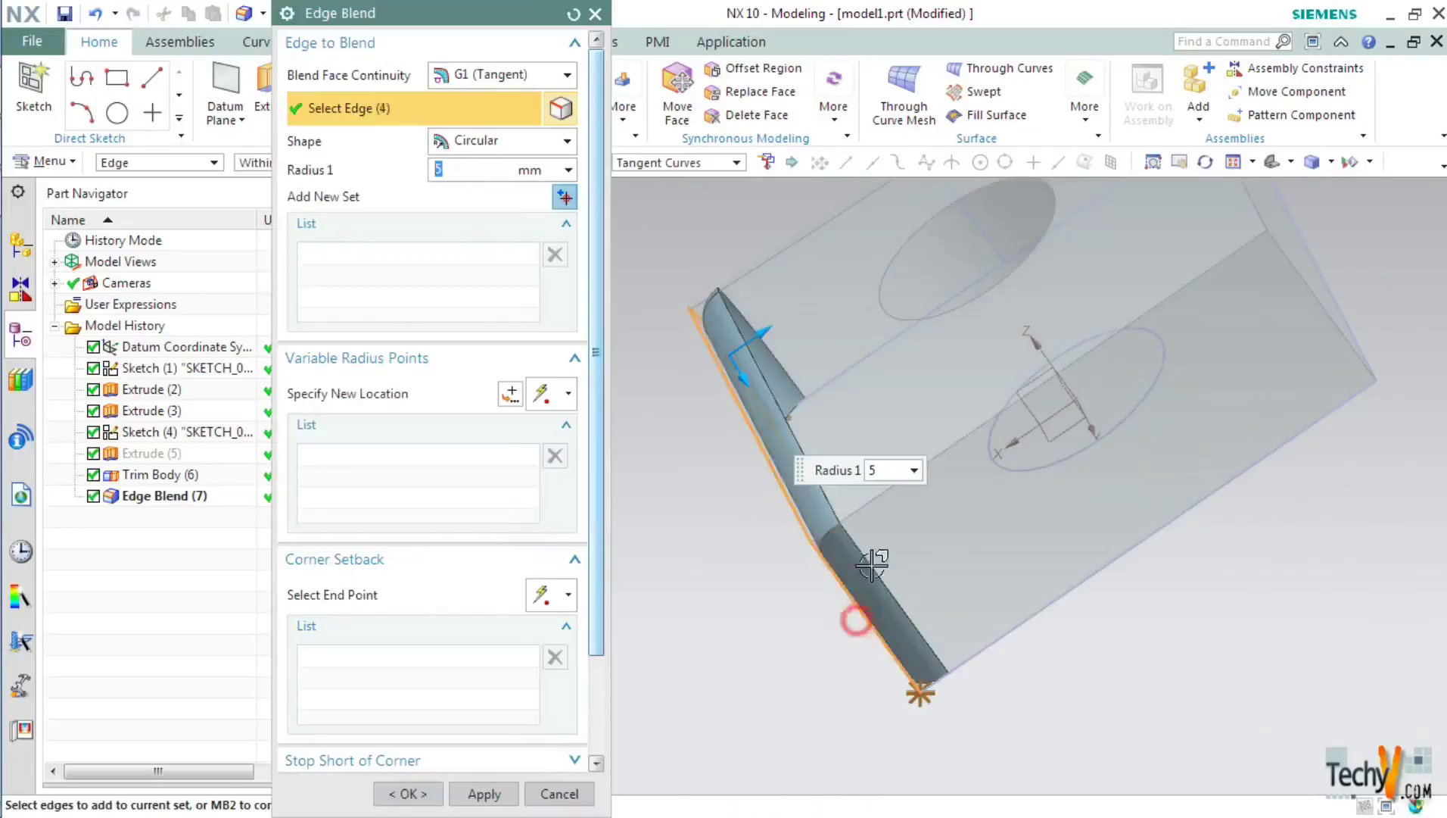
{"action": "left_click", "coordinate": [928, 453]}
{"action": "middle_click_drag", "start_coordinate": [1173, 420], "coordinate": [960, 604]}
{"action": "left_click", "coordinate": [956, 430]}
{"action": "middle_click_drag", "start_coordinate": [1202, 372], "coordinate": [663, 489]}
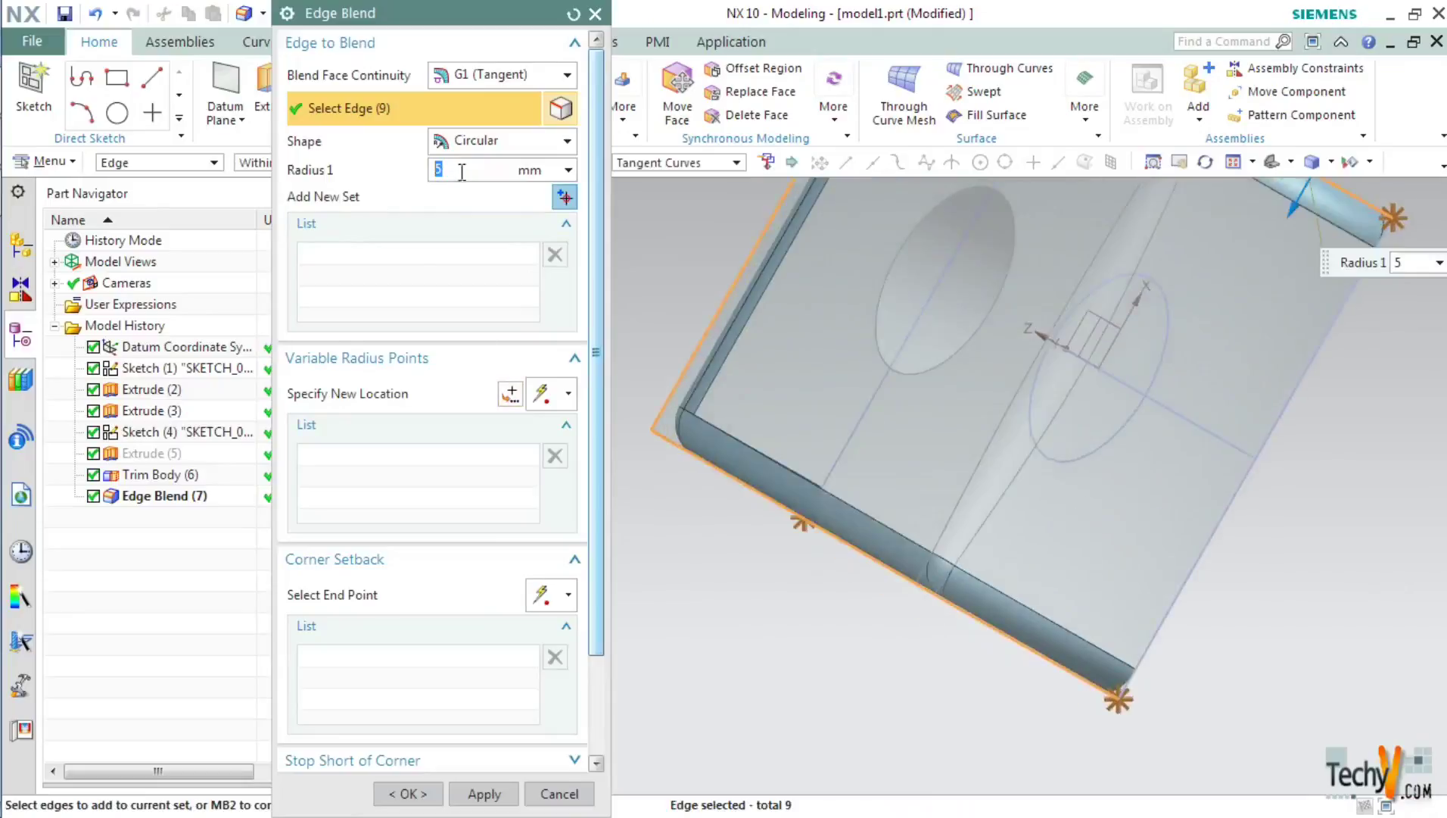
{"action": "middle_click_drag", "start_coordinate": [1074, 483], "coordinate": [682, 530]}
{"action": "left_click", "coordinate": [408, 793]}
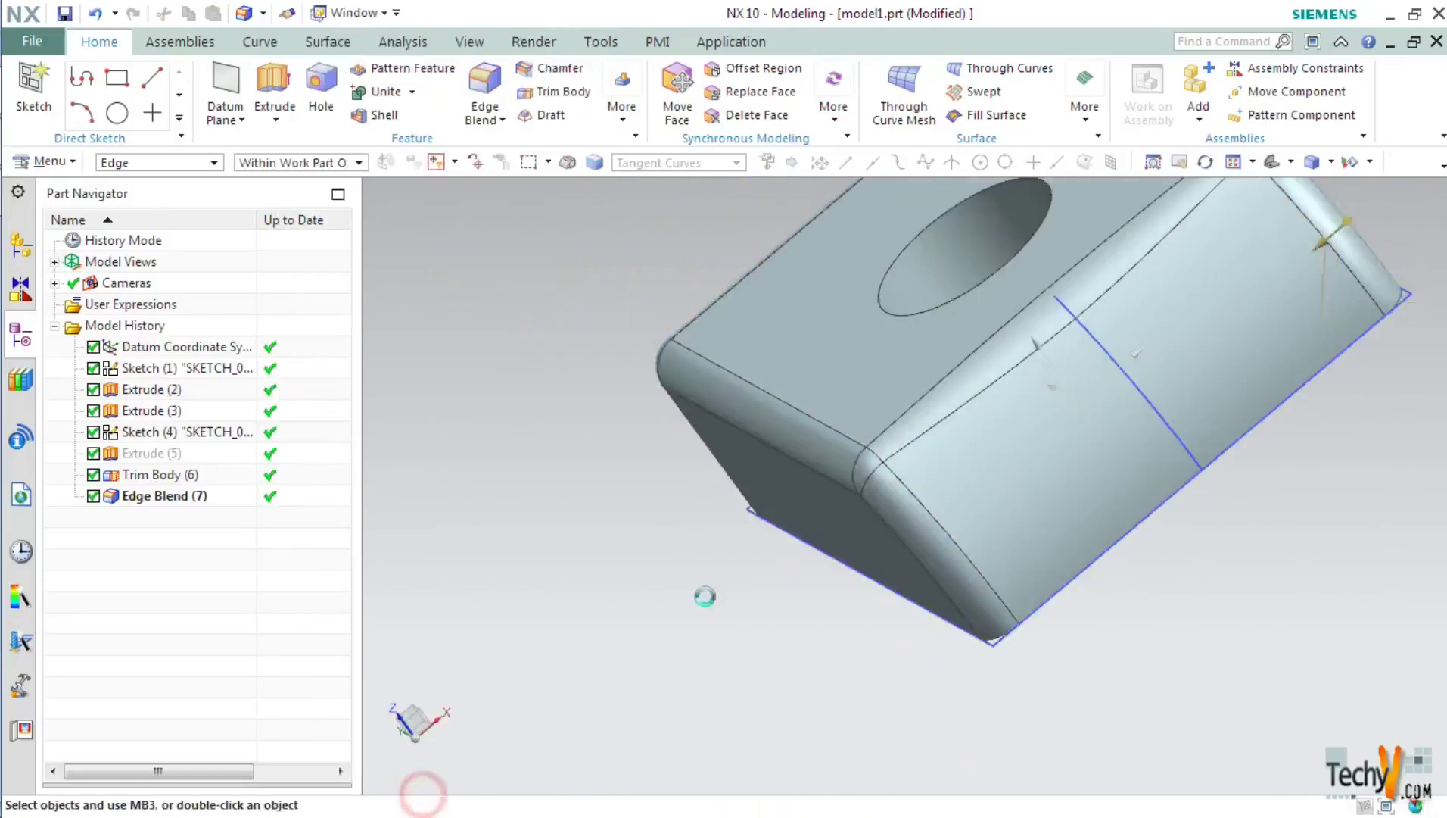
Step: Orbit the casing to inspect the new rounds and the hole
{"action": "middle_click_drag", "start_coordinate": [1131, 453], "coordinate": [1167, 488]}
{"action": "scroll", "coordinate": [1168, 488], "scroll_direction": "down", "scroll_amount": 8}
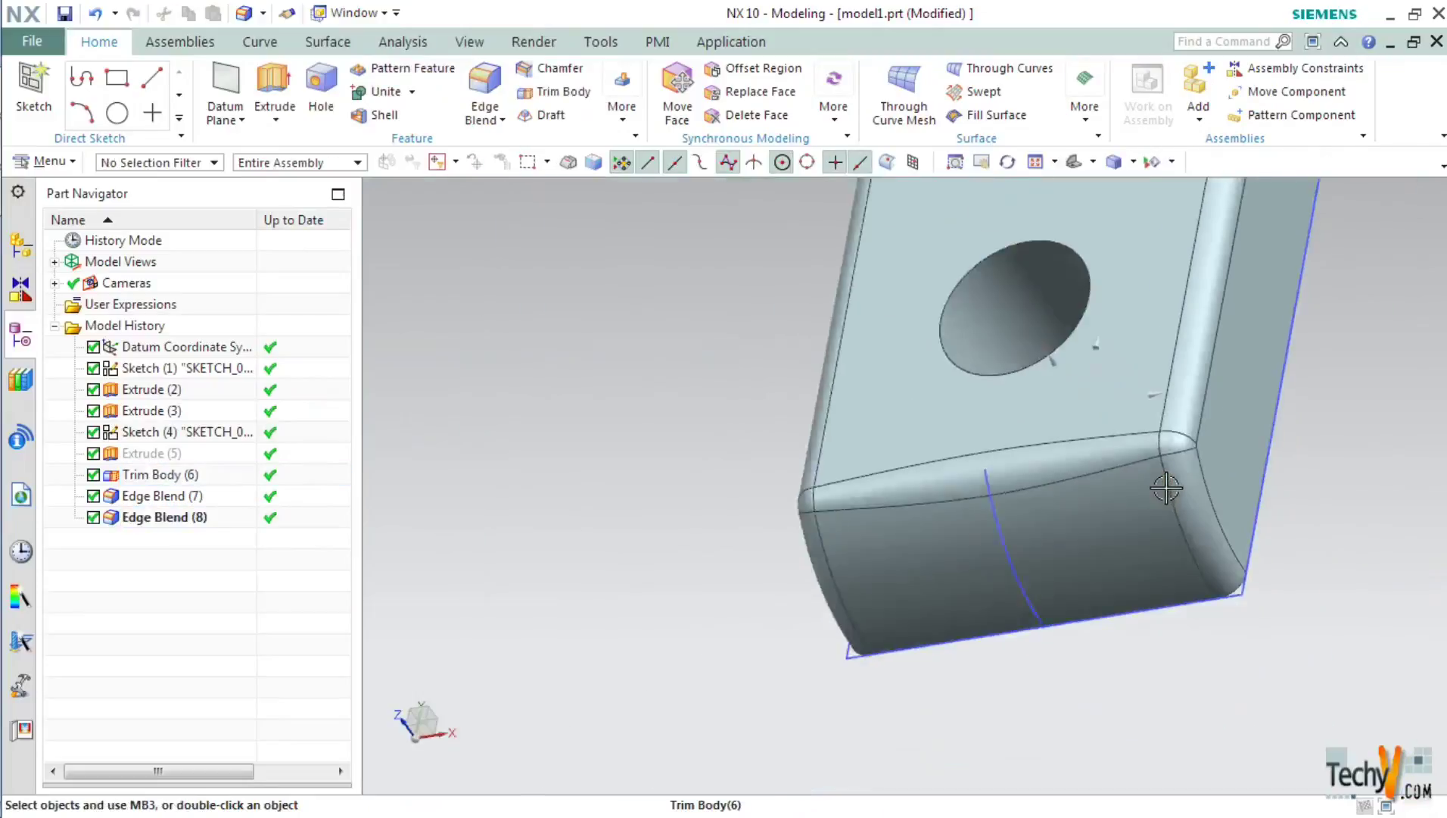
{"action": "middle_click_drag", "start_coordinate": [1163, 485], "coordinate": [1231, 475]}
{"action": "scroll", "coordinate": [1226, 473], "scroll_direction": "up", "scroll_amount": 4}
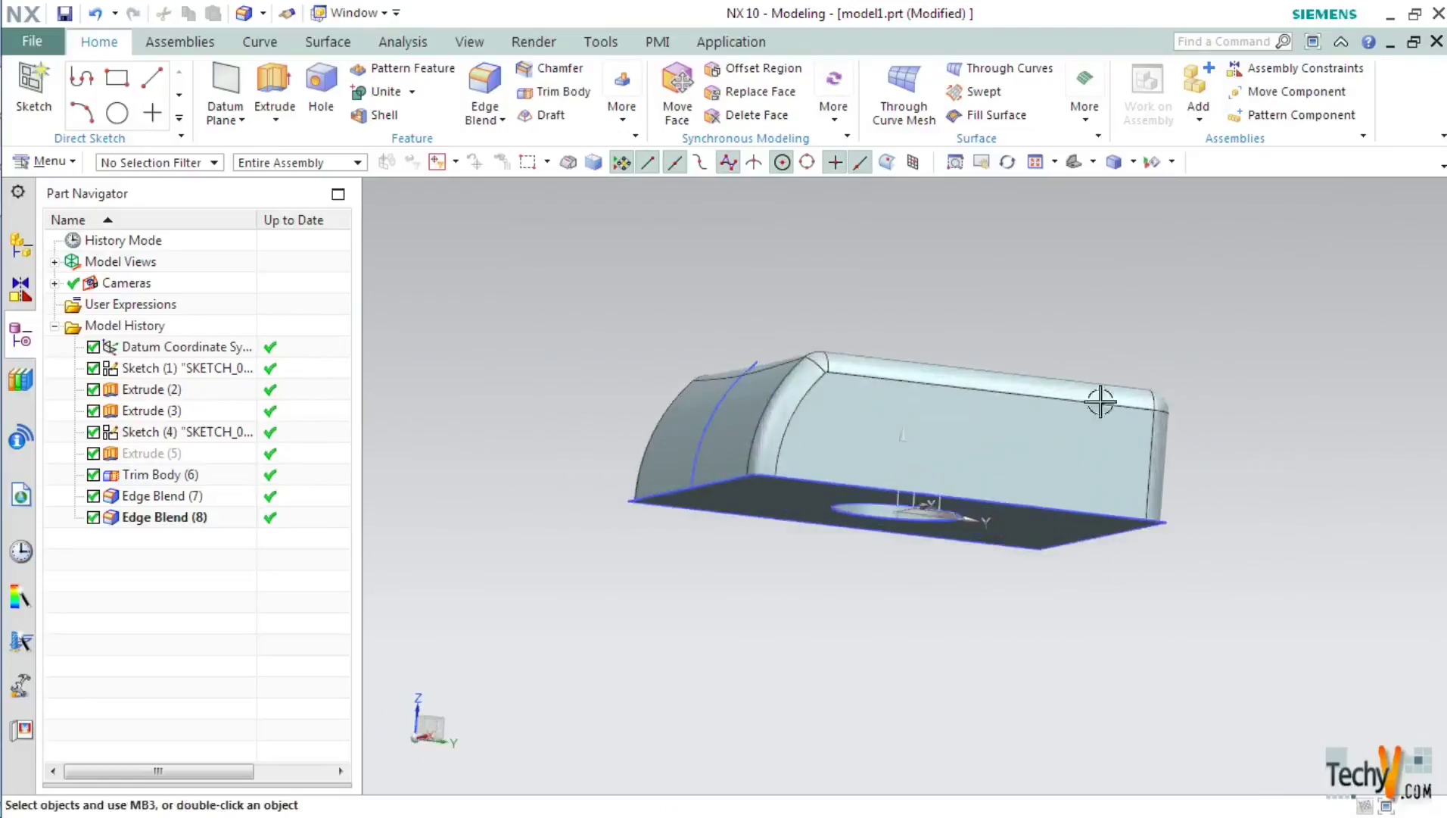
{"action": "middle_click_drag", "start_coordinate": [1086, 401], "coordinate": [978, 450]}
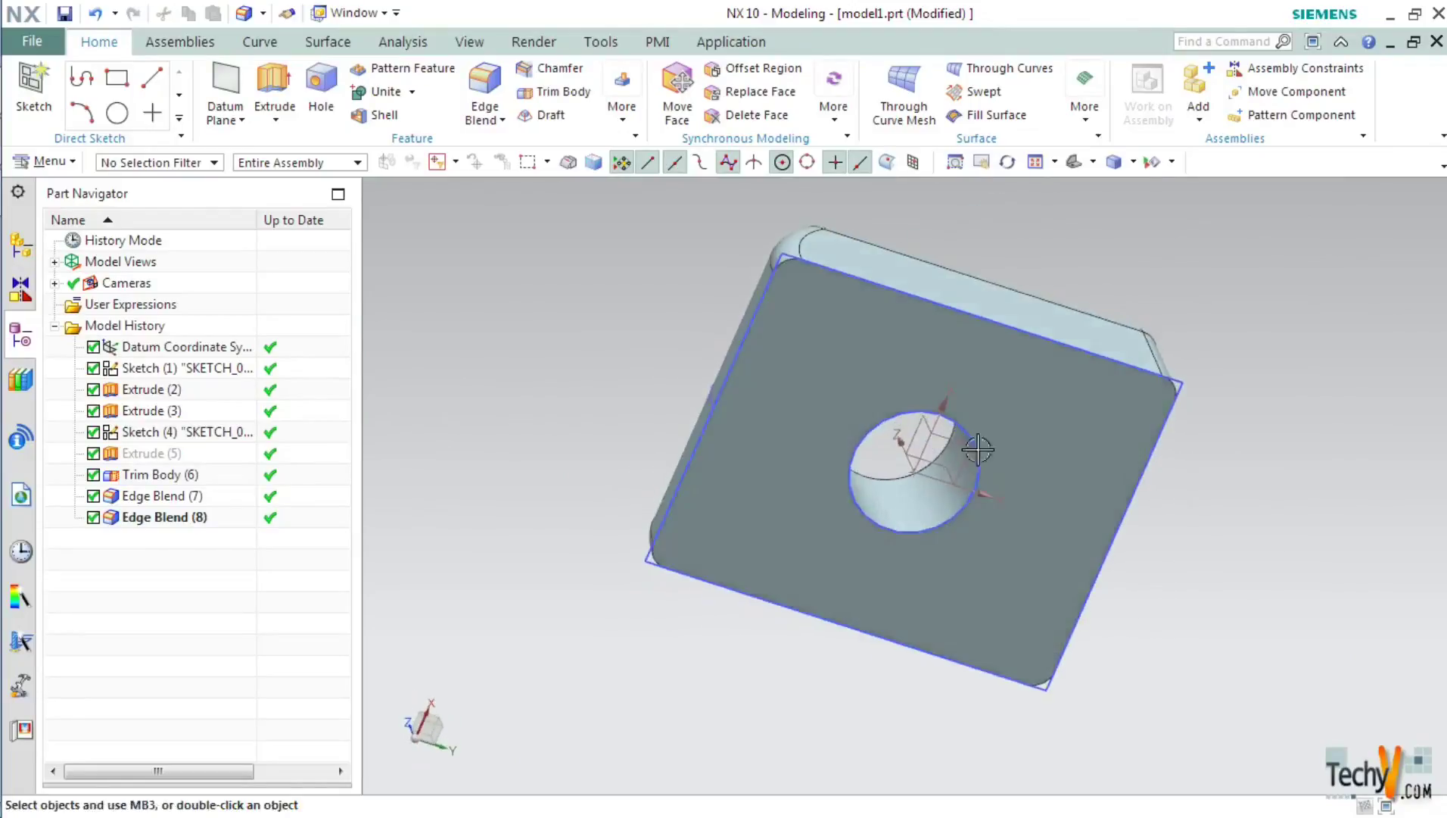
Step: Shell the part to 2 mm thickness, removing the open face
{"action": "left_click", "coordinate": [386, 117]}
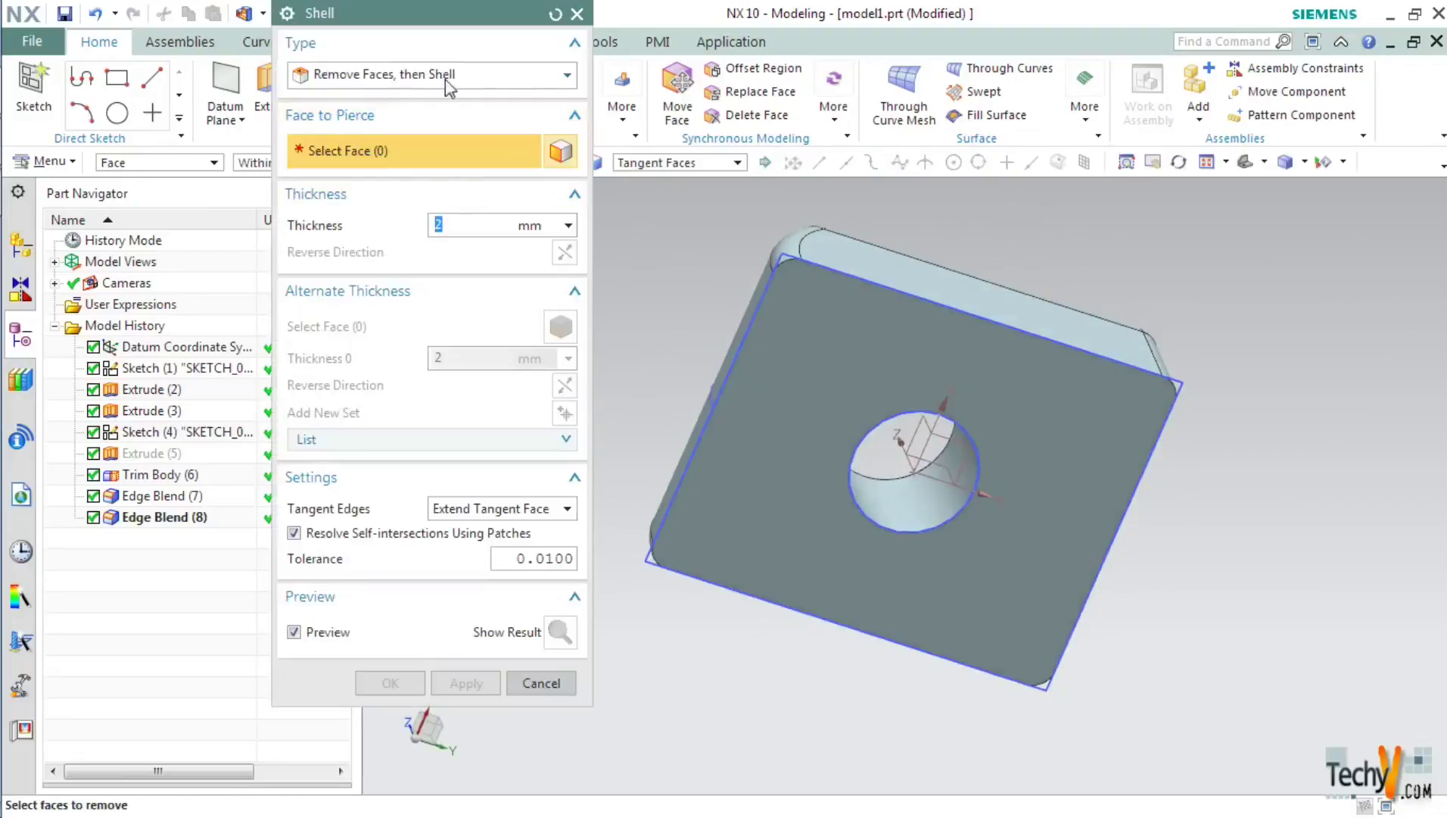
{"action": "left_click", "coordinate": [839, 374]}
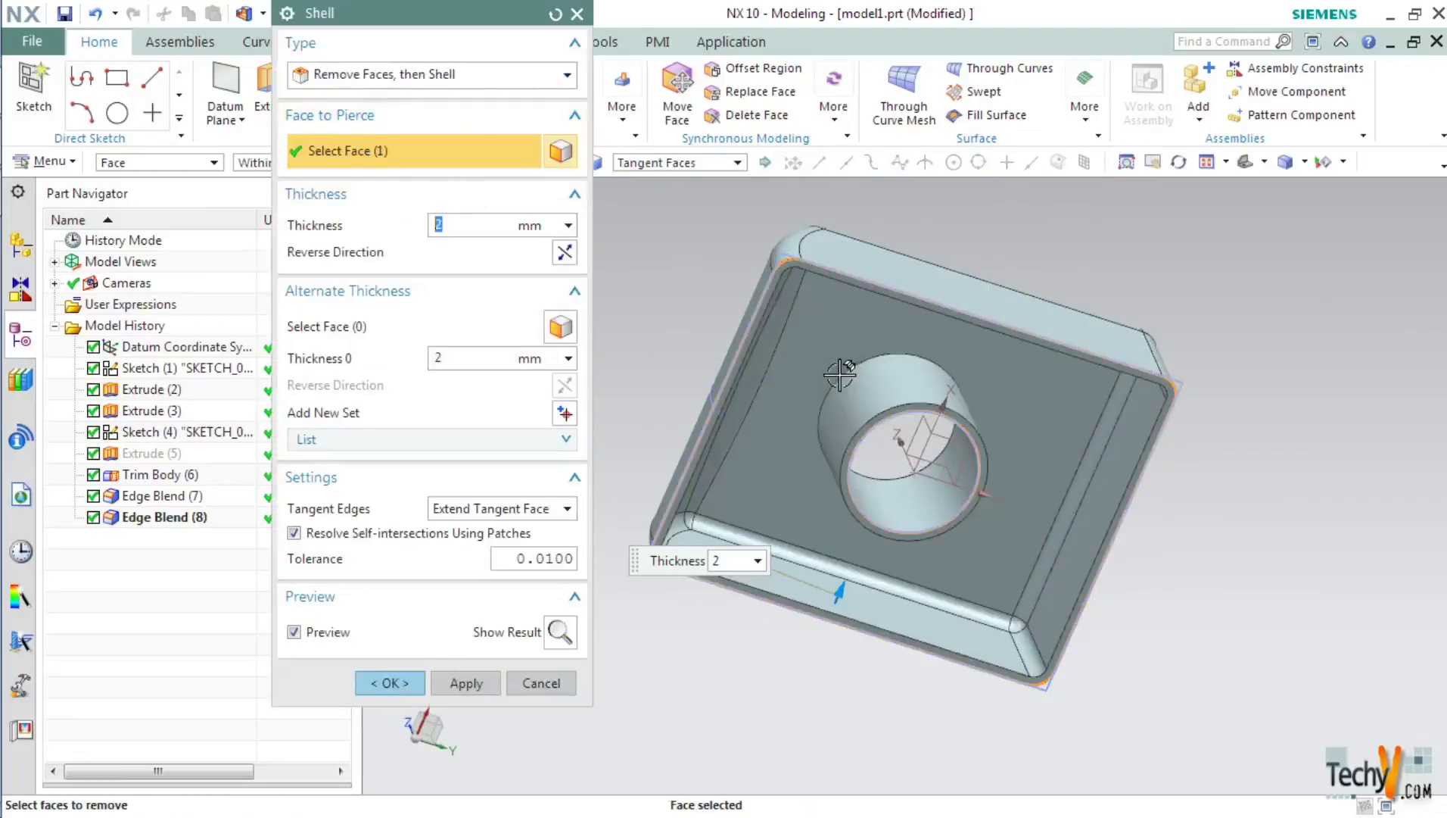
{"action": "left_click", "coordinate": [492, 223]}
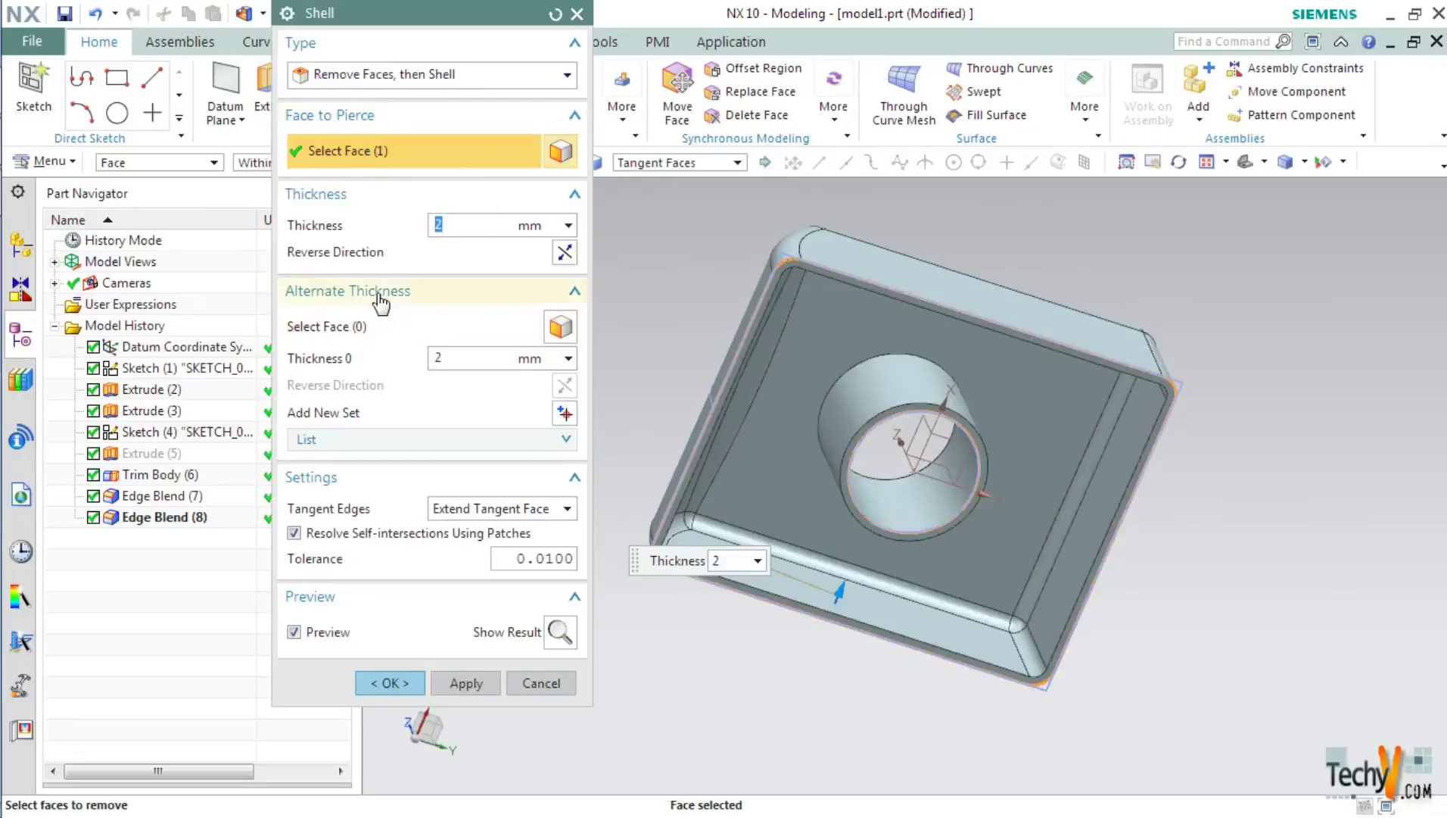
Step: Give the hole wall face an alternate 6 mm thickness and create the shell
{"action": "left_click", "coordinate": [349, 292]}
{"action": "left_click", "coordinate": [350, 293]}
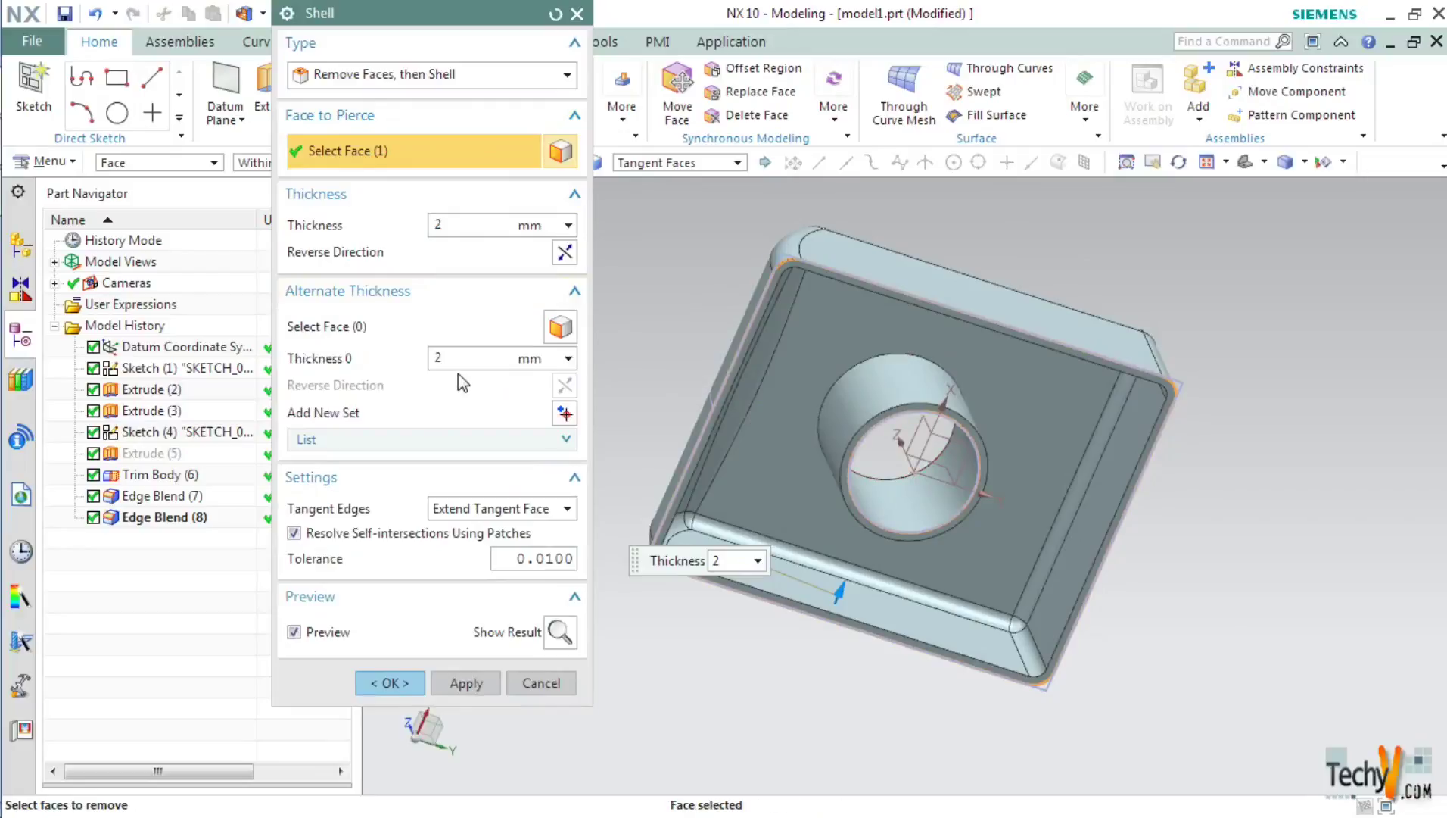
{"action": "left_click", "coordinate": [319, 327]}
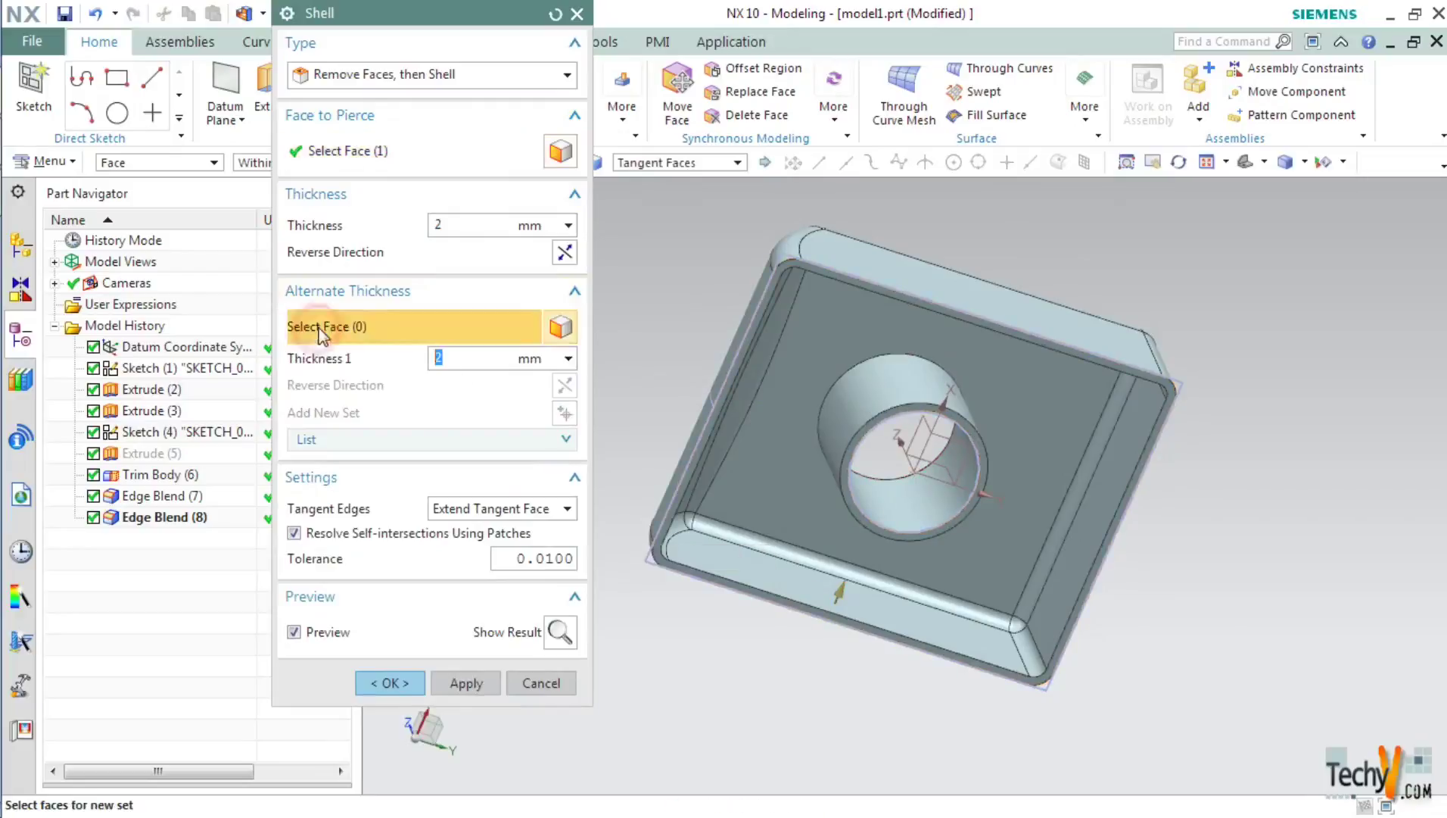
{"action": "left_click", "coordinate": [907, 505]}
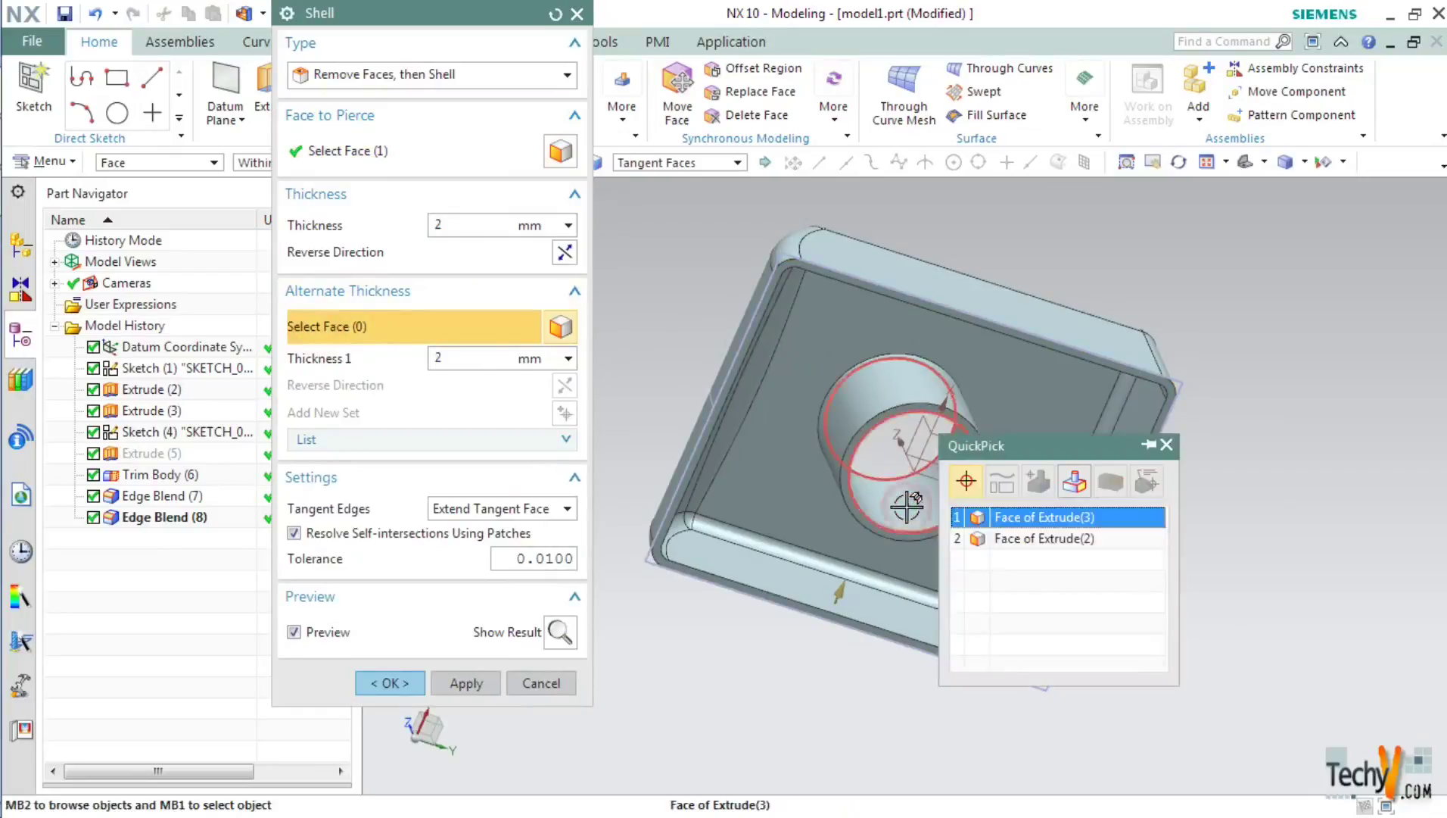
{"action": "left_click", "coordinate": [1032, 526]}
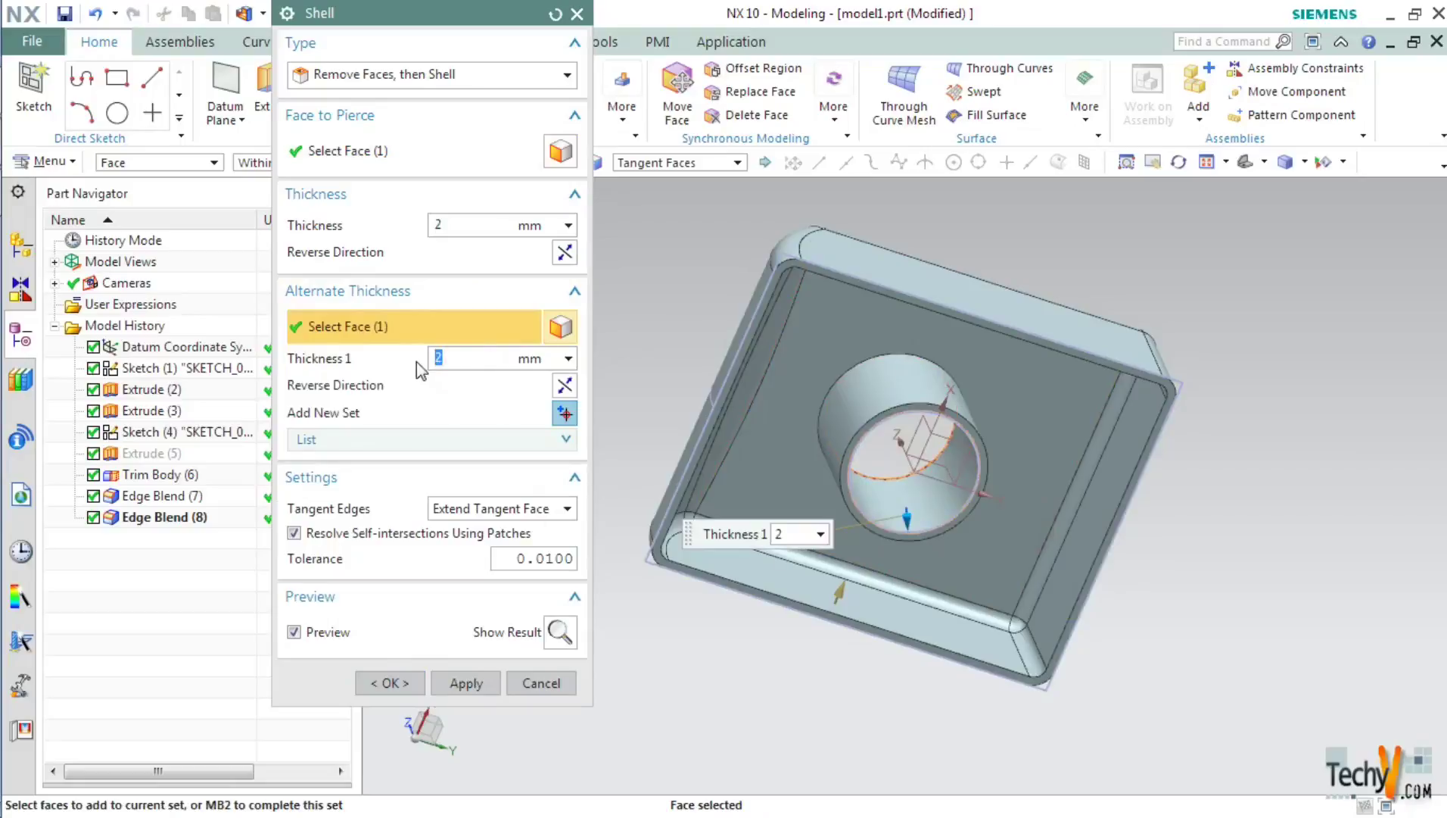
{"action": "type", "text": "6"}
{"action": "key", "text": "Return"}
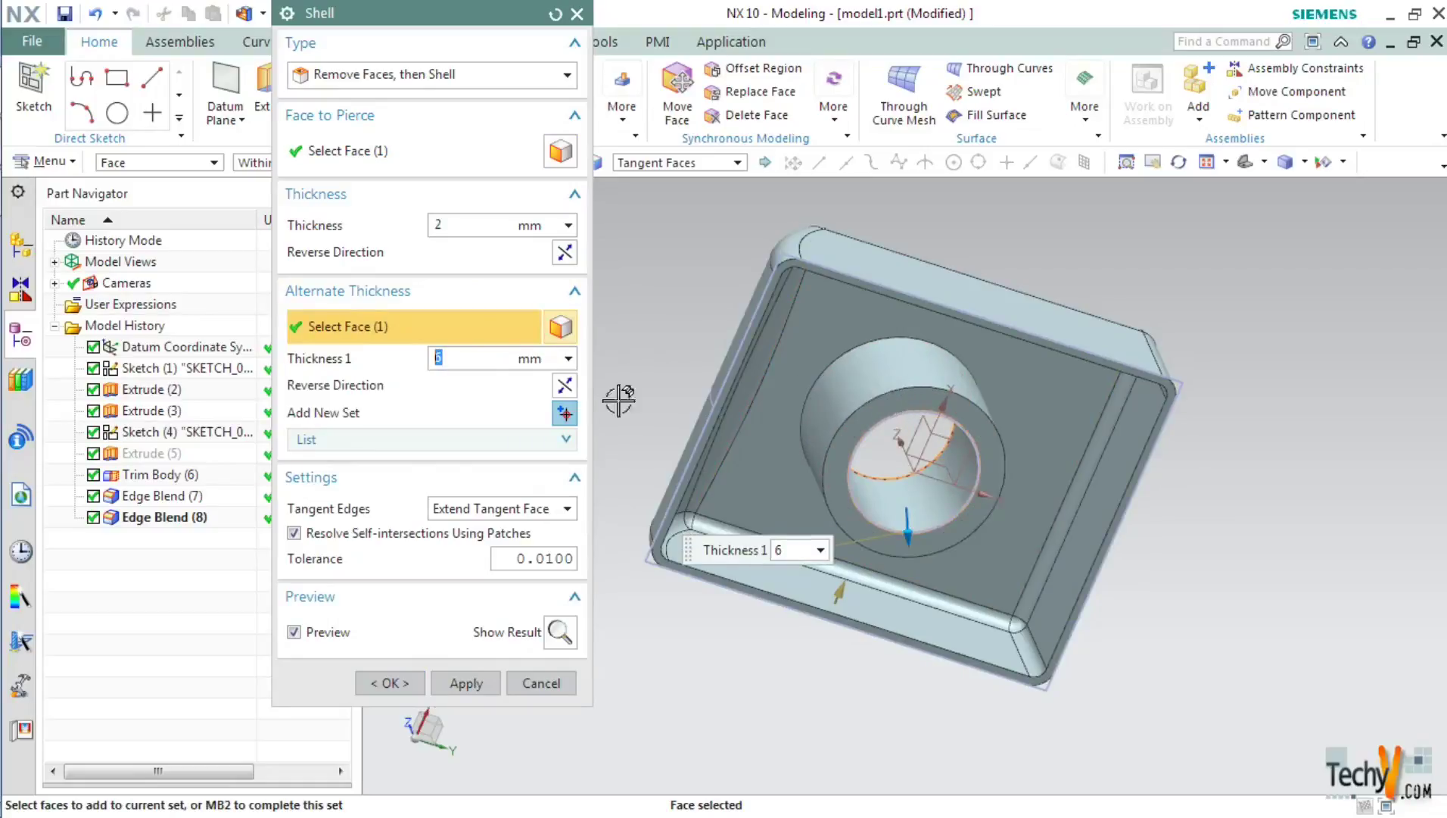
{"action": "left_click", "coordinate": [419, 686]}
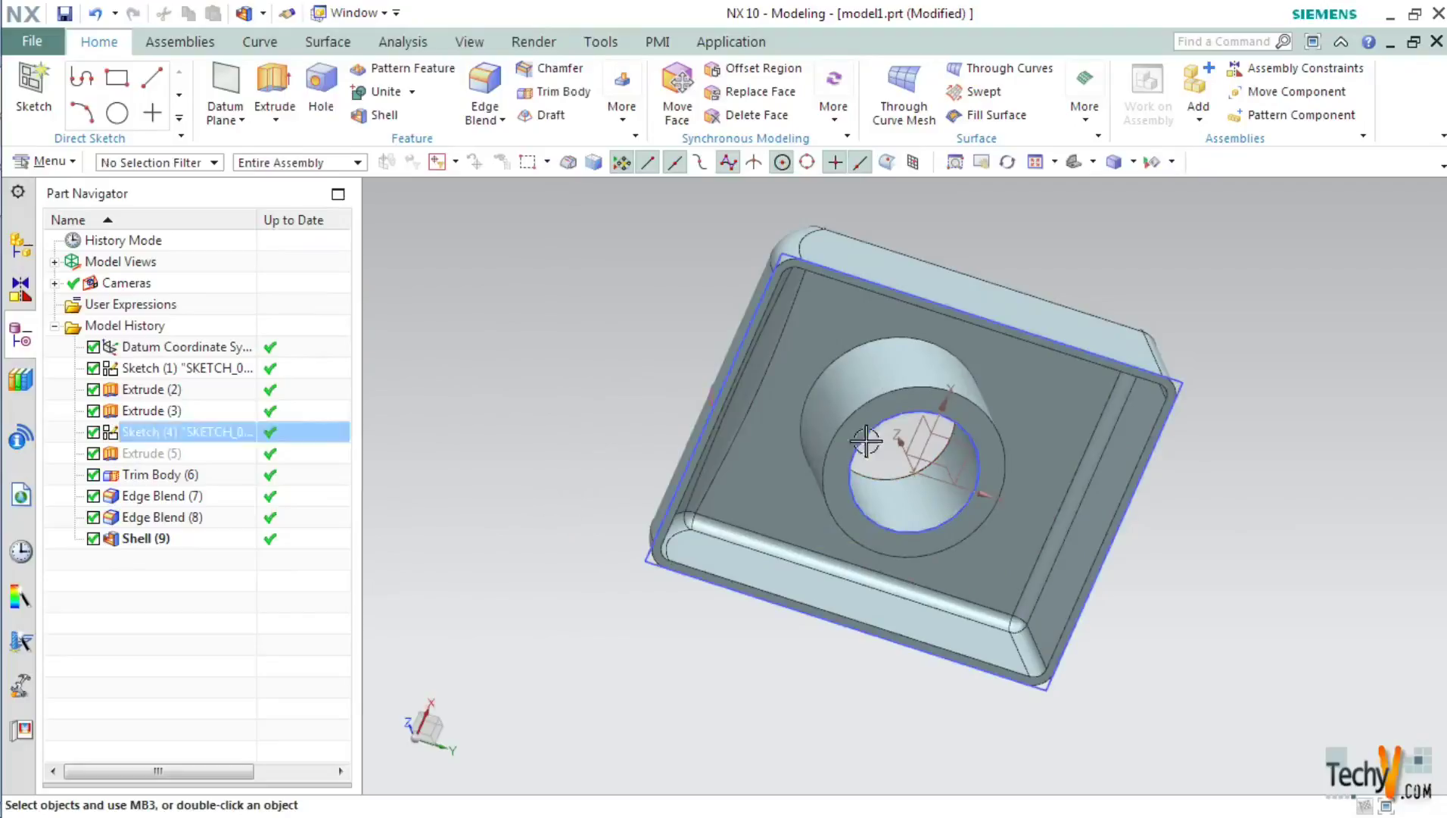
Step: Offset the hole boss's end face by 17 mm to shorten the boss
{"action": "middle_click_drag", "start_coordinate": [782, 413], "coordinate": [870, 488]}
{"action": "left_click", "coordinate": [871, 488]}
{"action": "key", "text": "Escape"}
{"action": "left_click", "coordinate": [621, 94]}
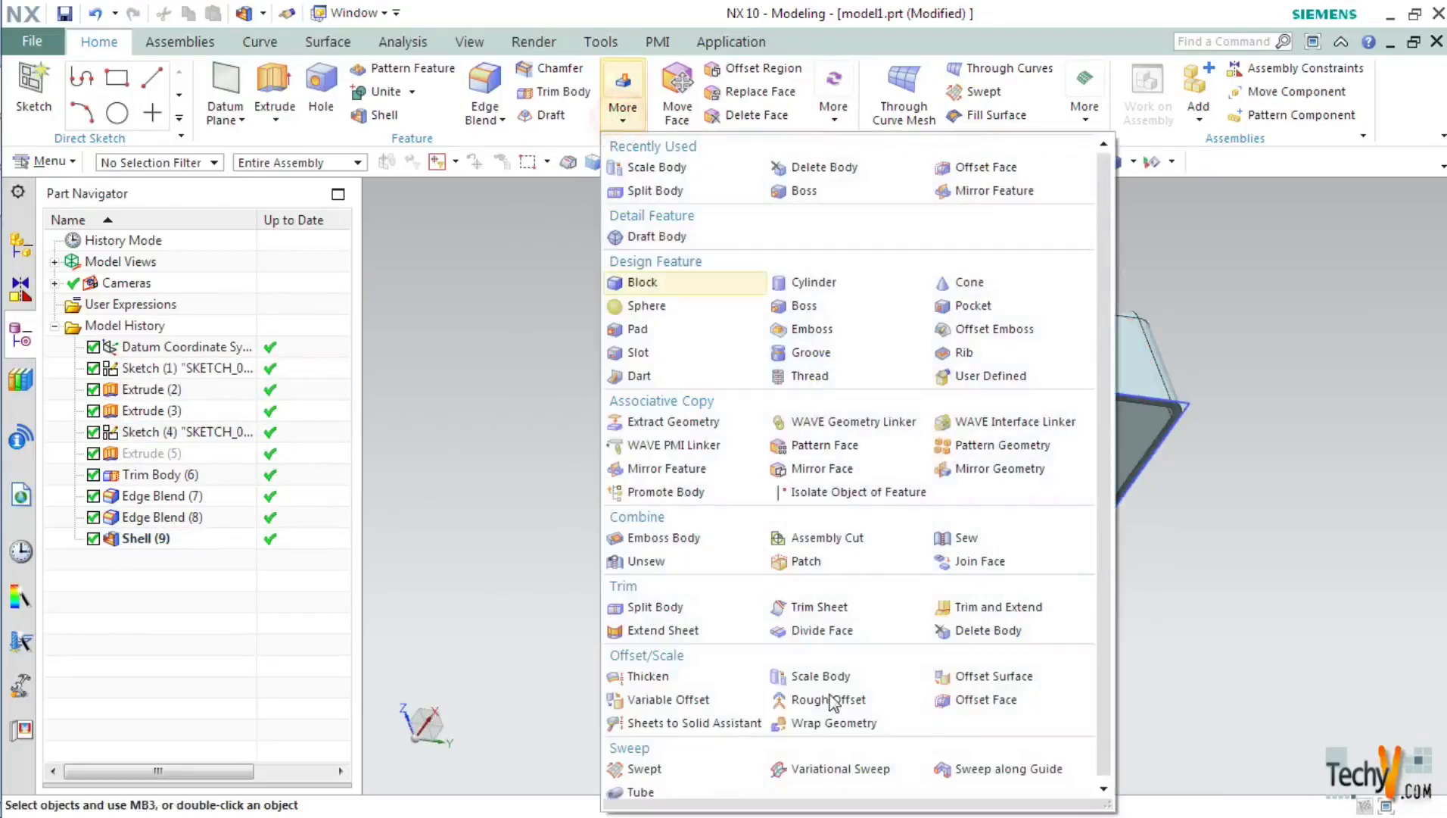
{"action": "left_click", "coordinate": [957, 701]}
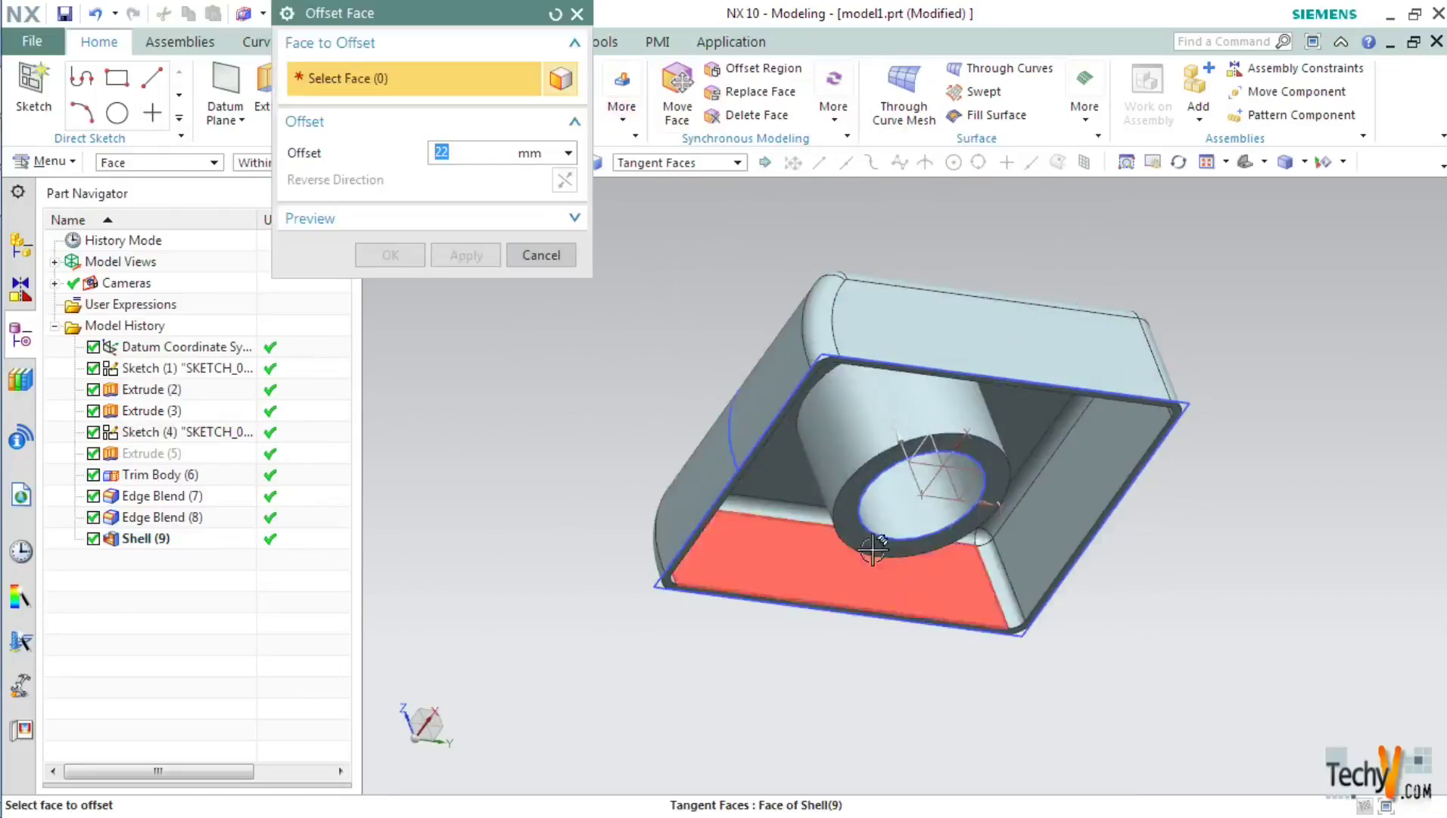
{"action": "left_click", "coordinate": [945, 576]}
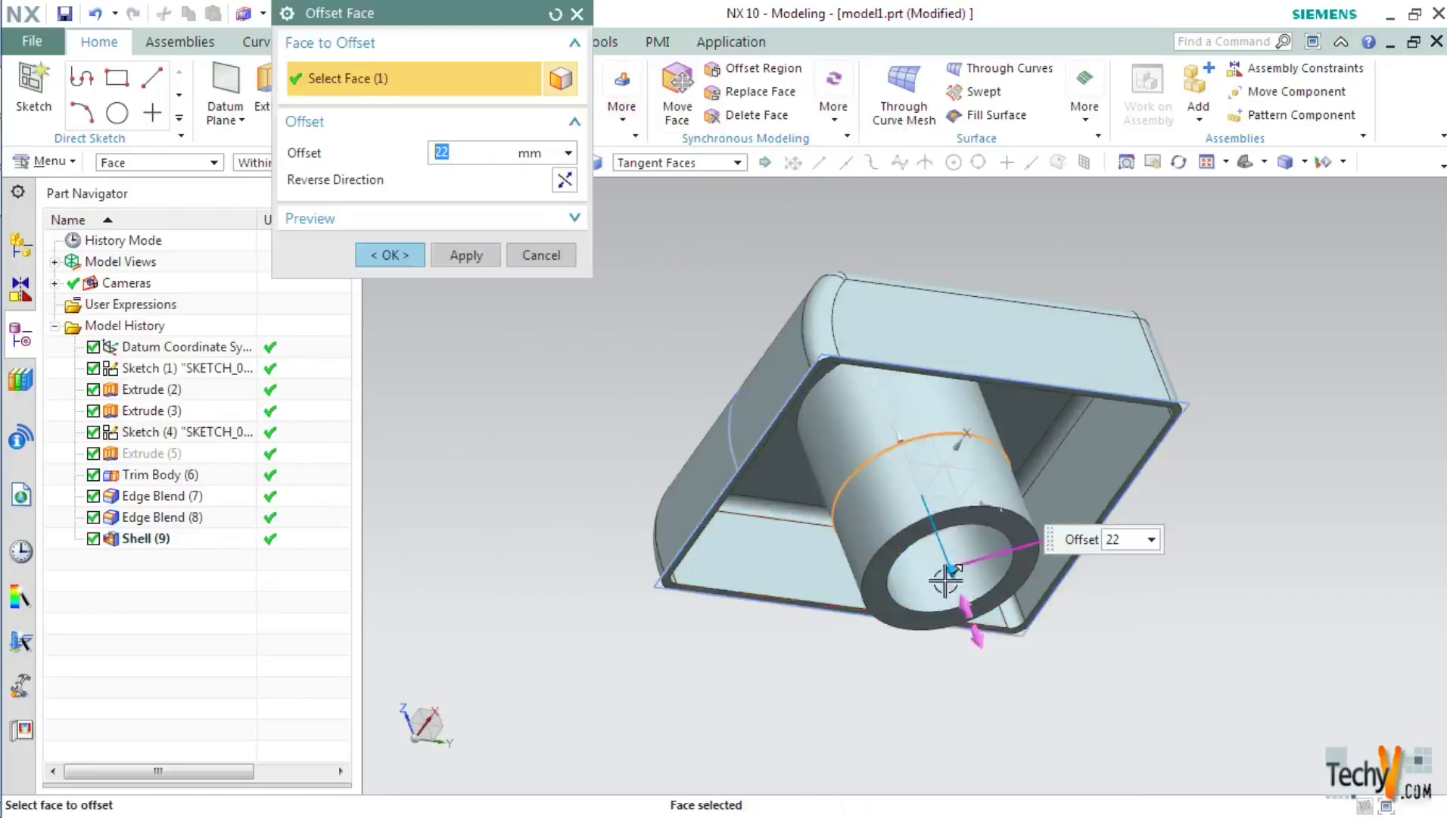
{"action": "left_click_drag", "start_coordinate": [947, 579], "coordinate": [895, 428]}
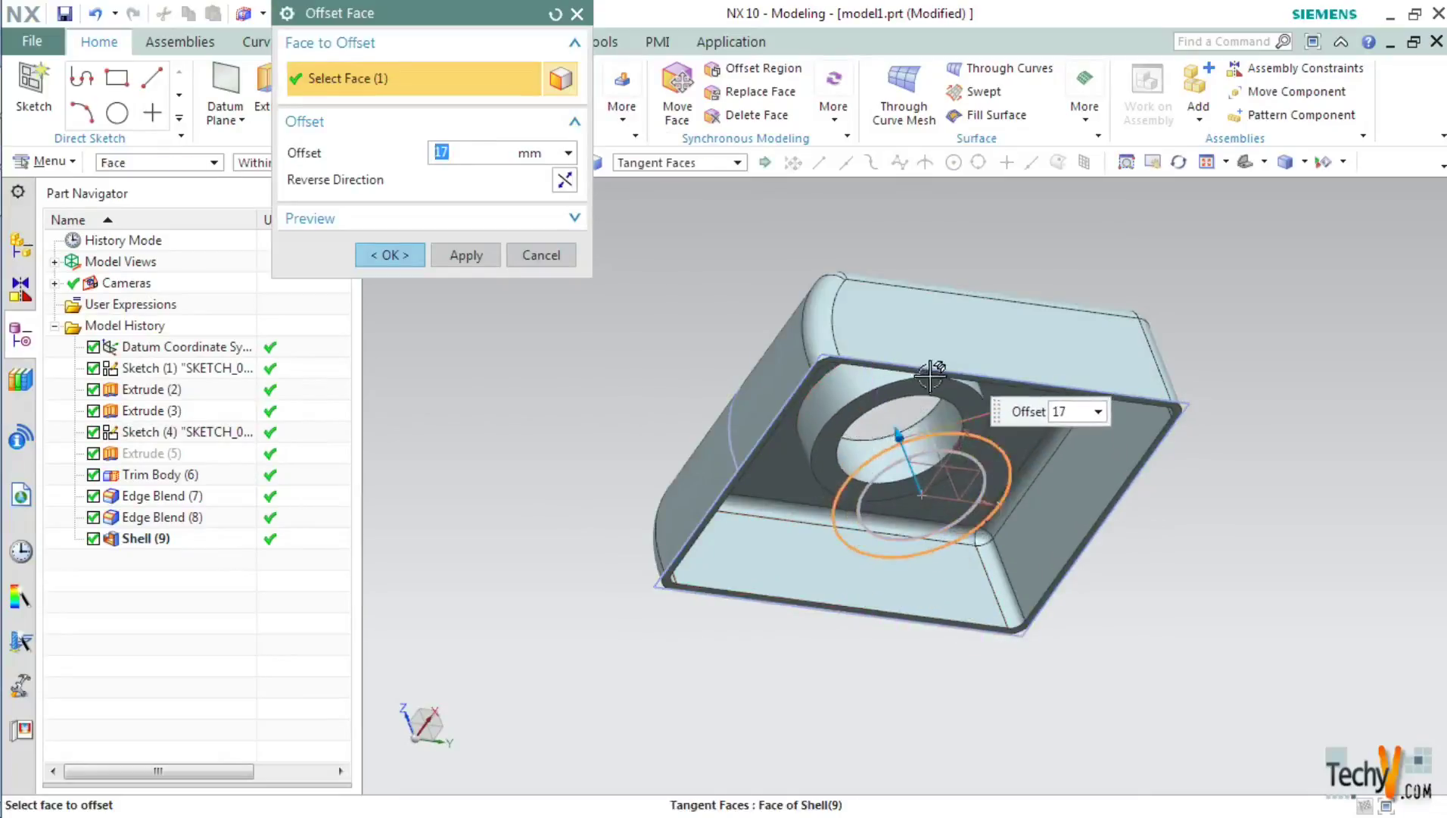
{"action": "middle_click_drag", "start_coordinate": [931, 373], "coordinate": [912, 396]}
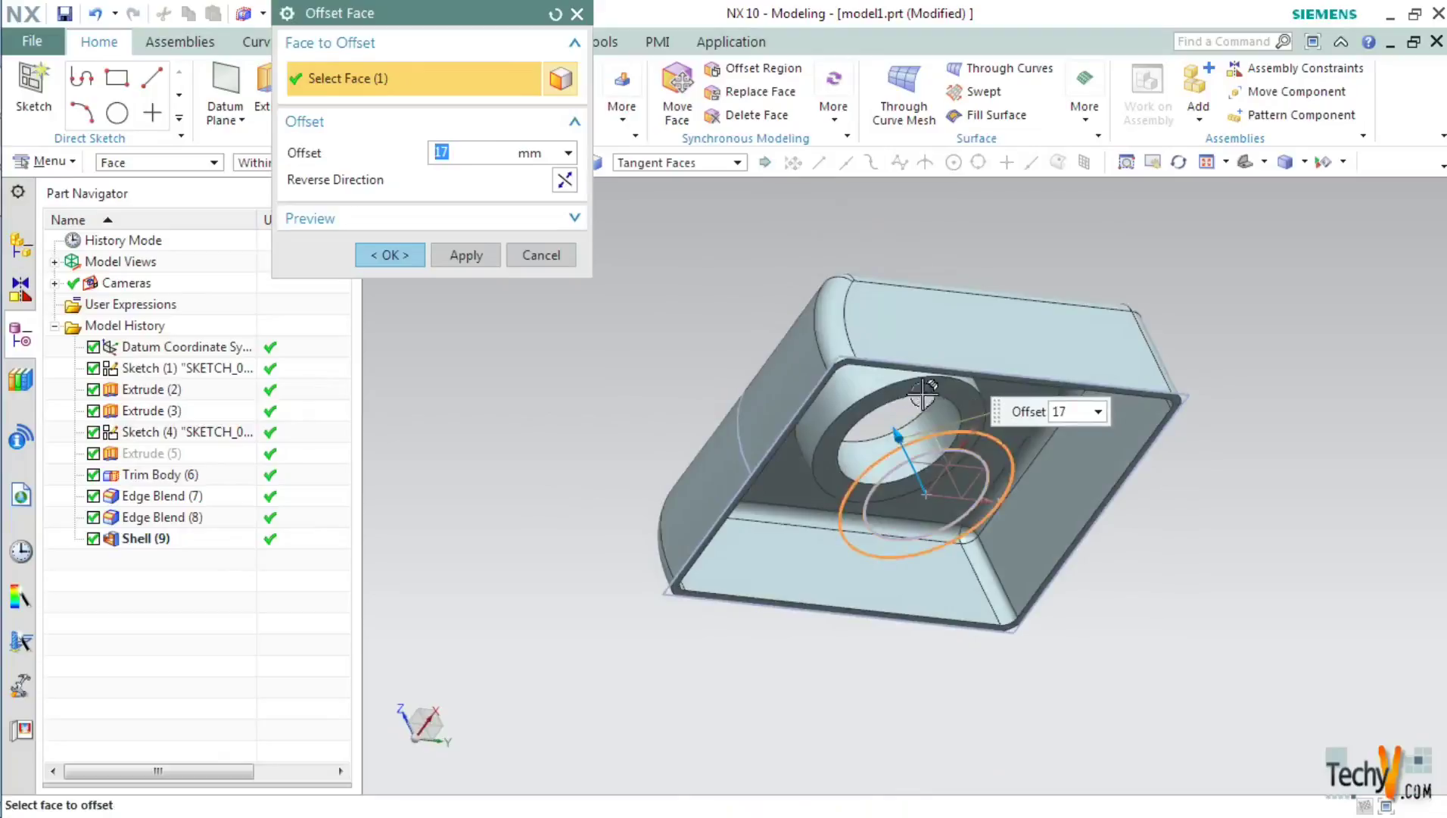
{"action": "left_click", "coordinate": [396, 255]}
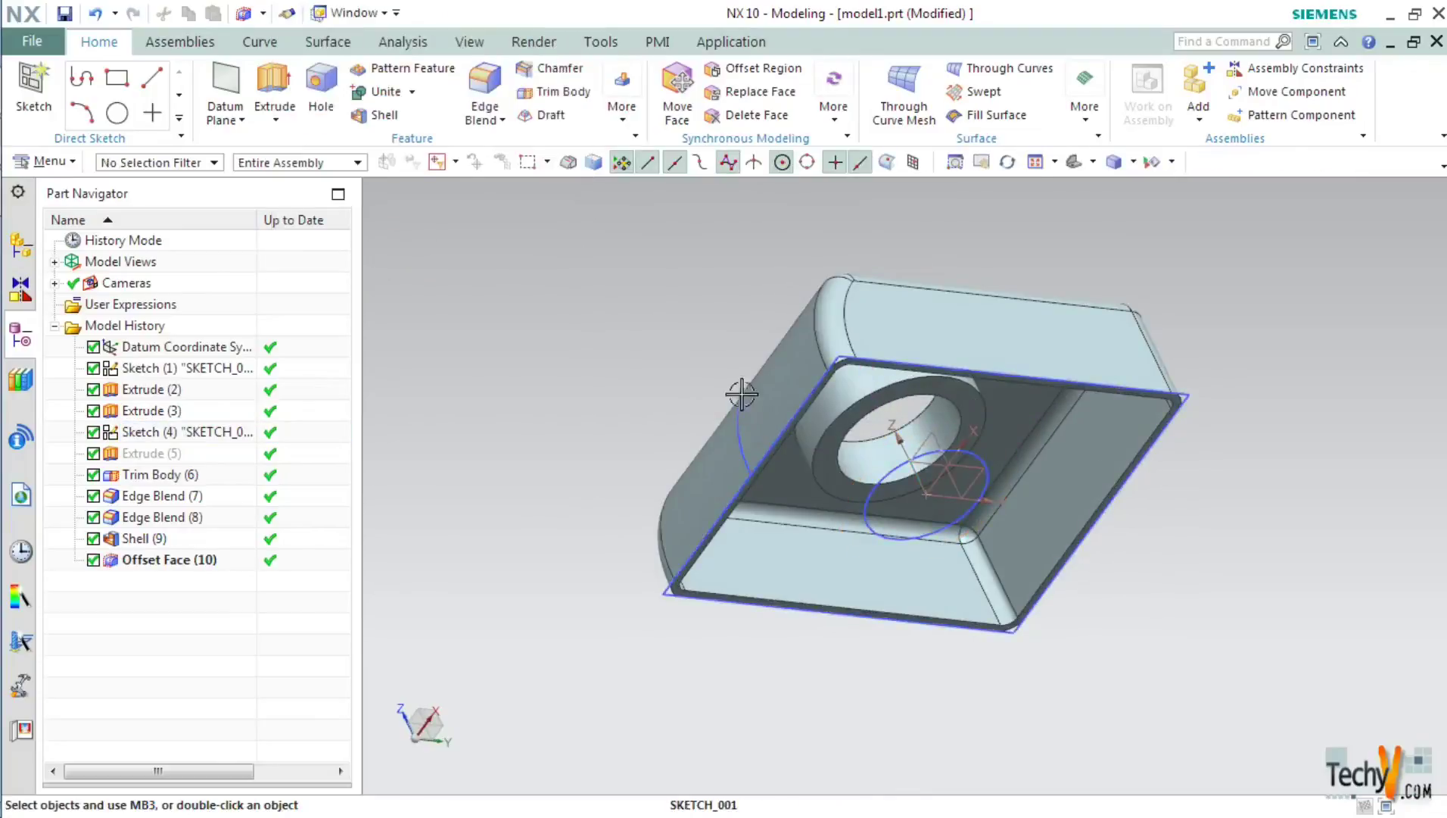
Step: Hide the Sketch (1) and Sketch (4) curves shown on the casing
{"action": "middle_click_drag", "start_coordinate": [762, 294], "coordinate": [848, 409]}
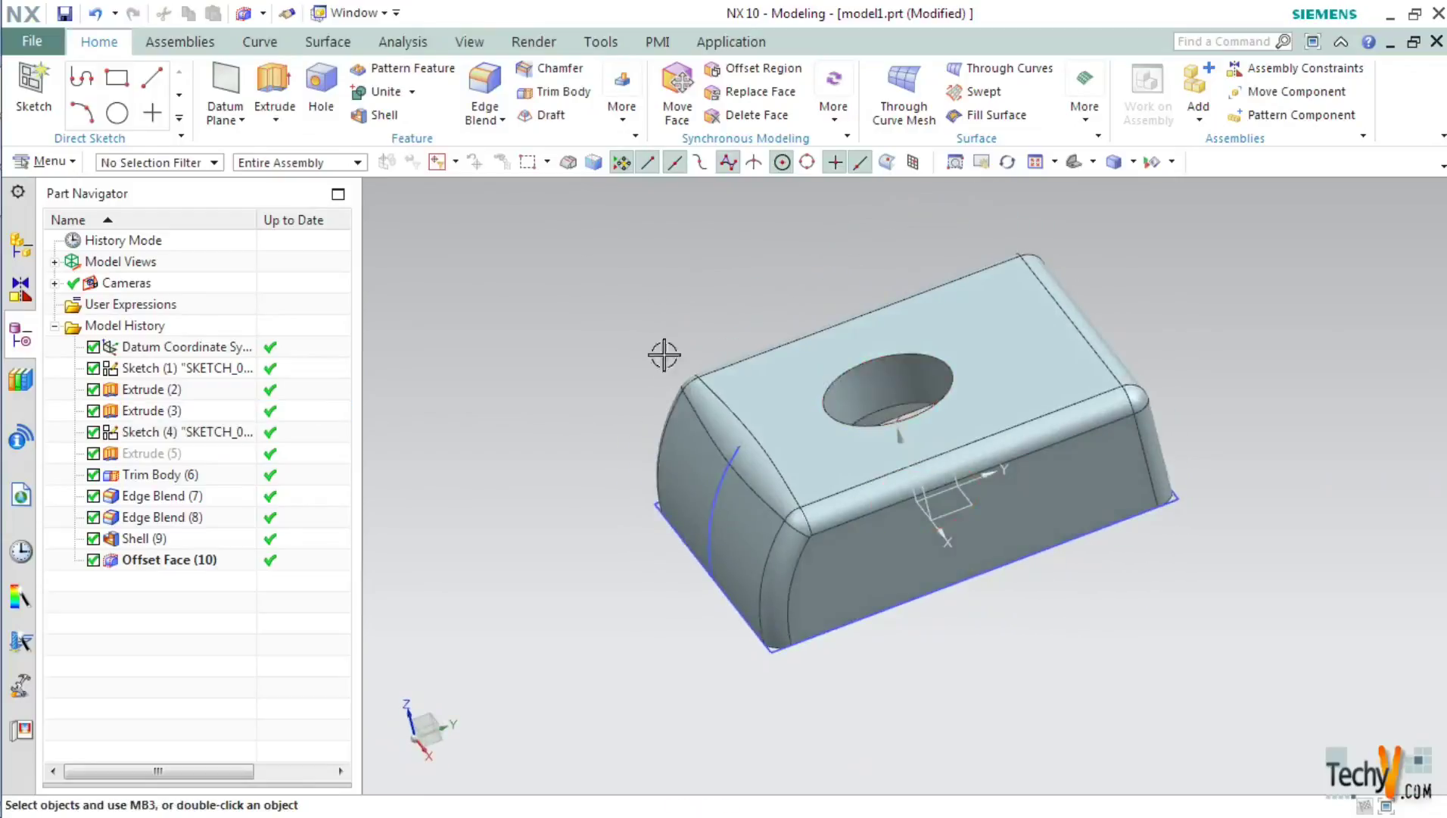
{"action": "middle_click_drag", "start_coordinate": [666, 368], "coordinate": [830, 485]}
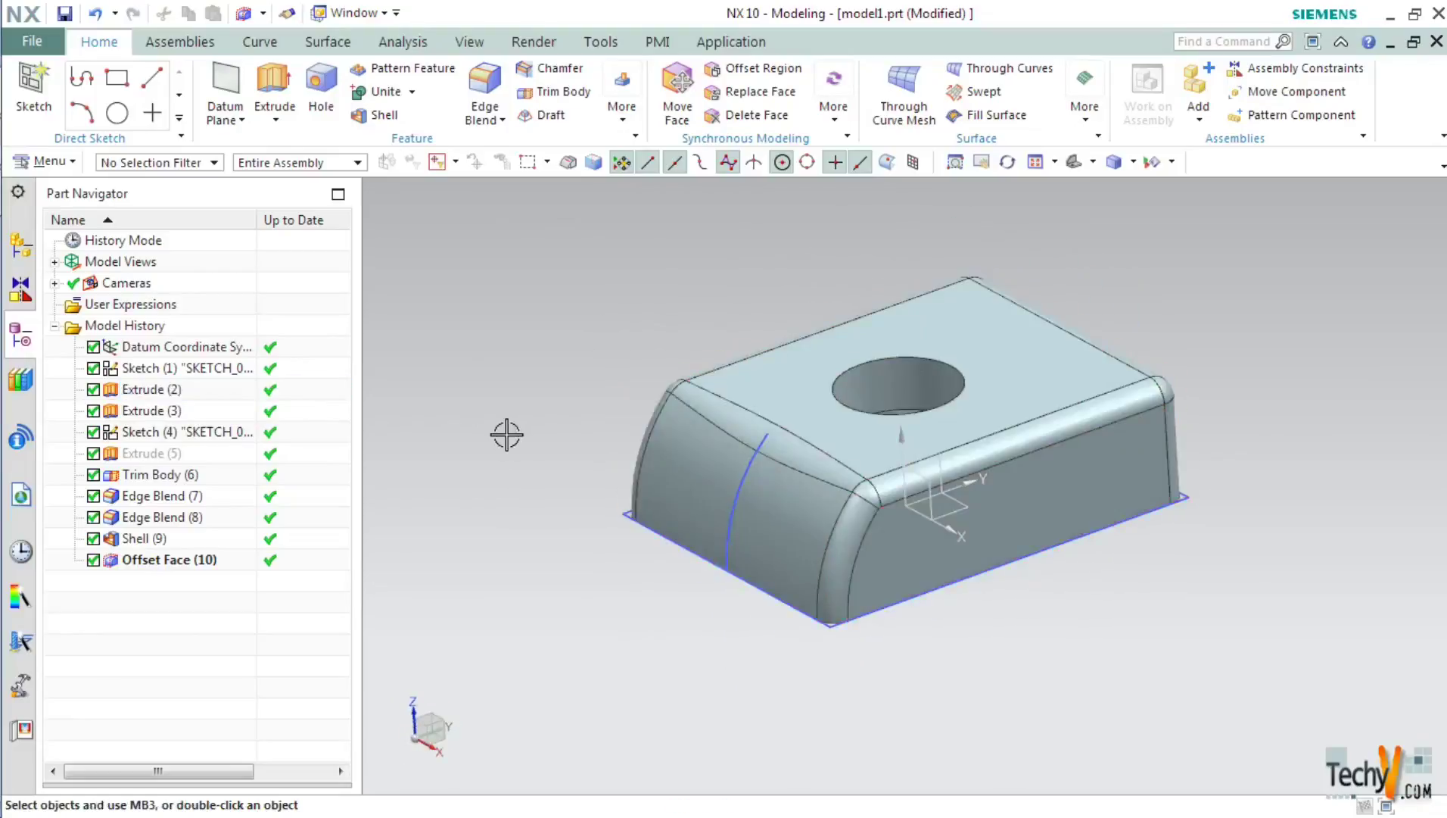
{"action": "left_click", "coordinate": [633, 517]}
{"action": "right_click", "coordinate": [635, 516]}
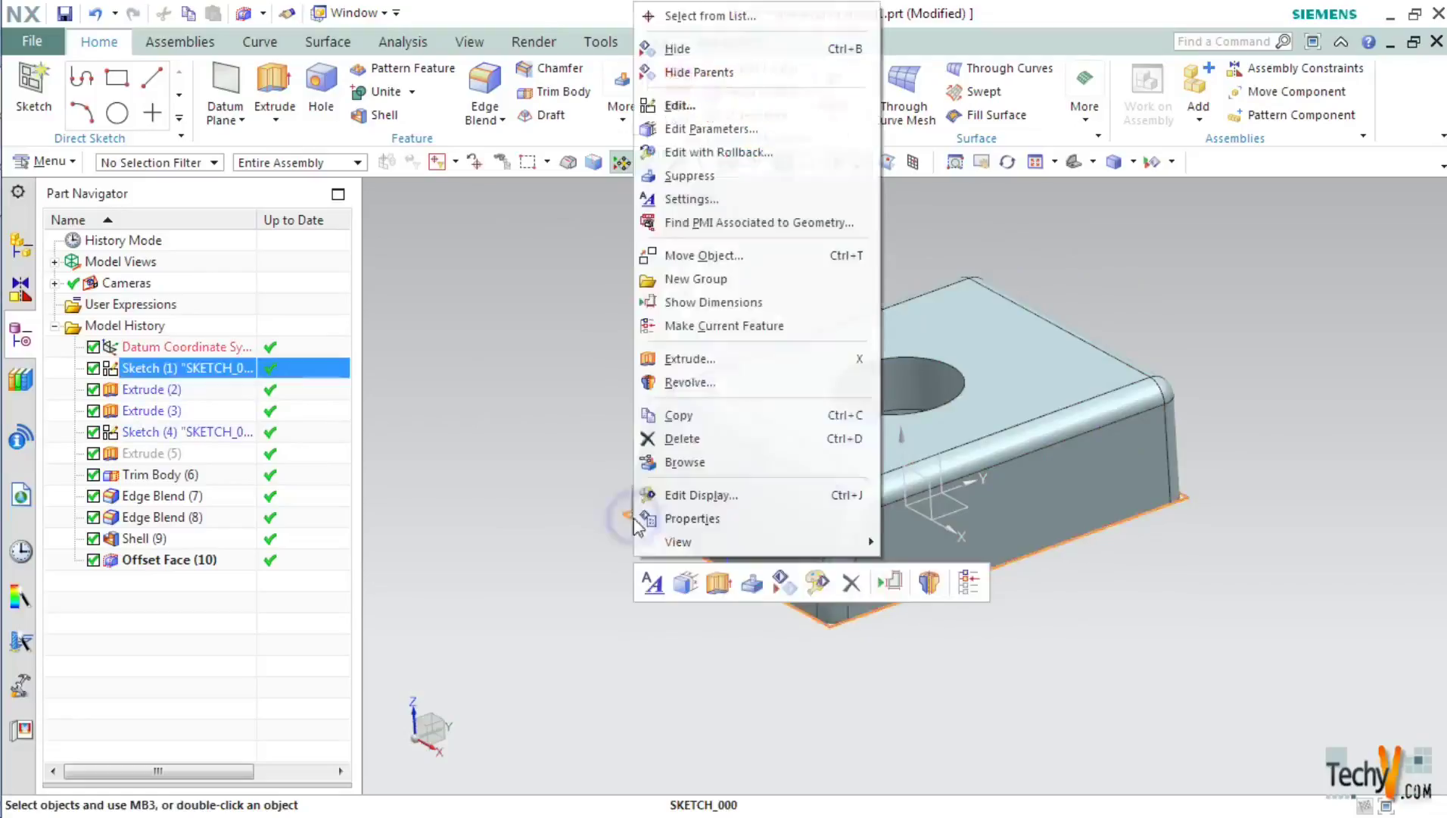
{"action": "left_click", "coordinate": [694, 50]}
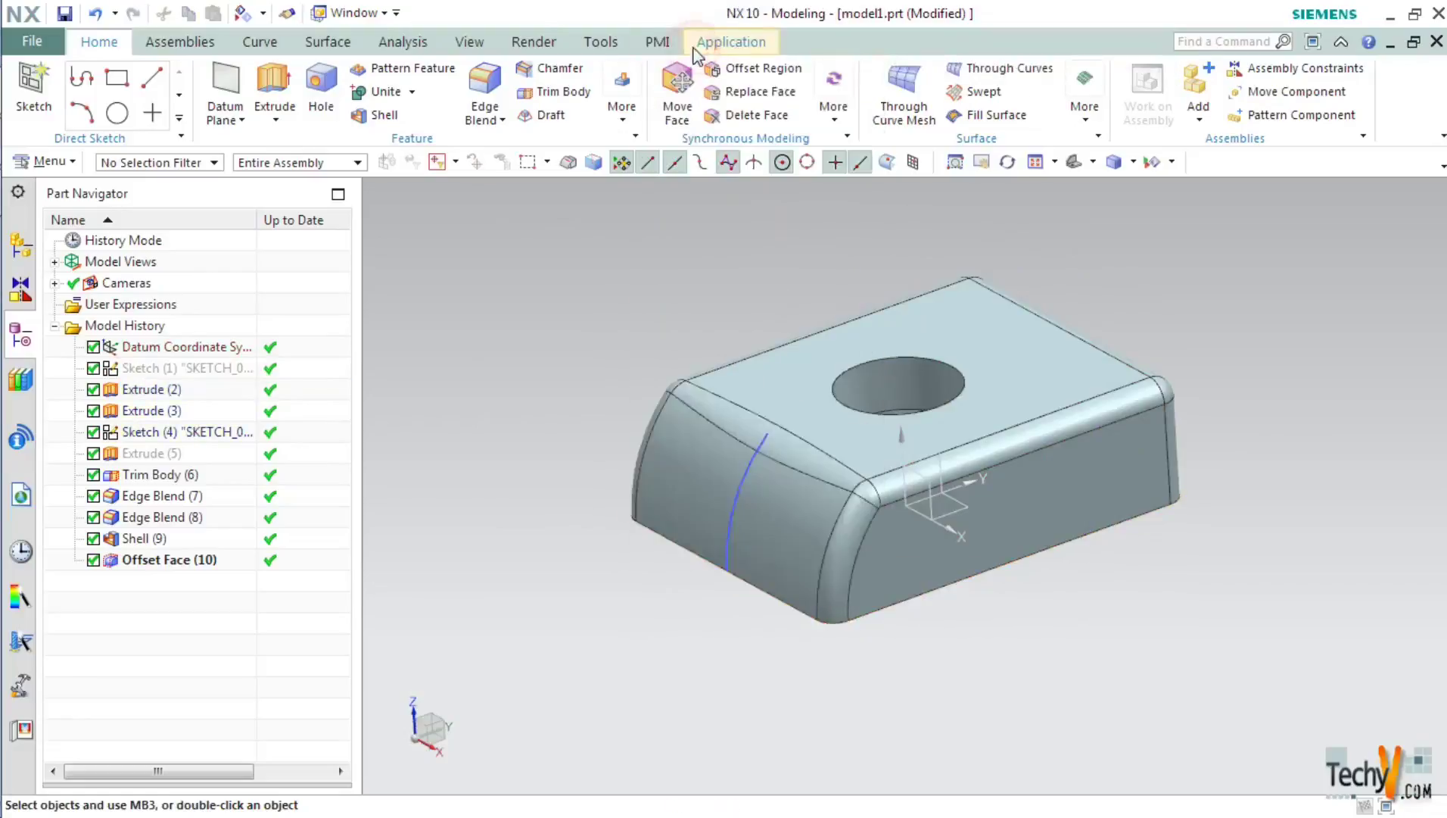
{"action": "right_click", "coordinate": [744, 483]}
{"action": "left_click", "coordinate": [797, 47]}
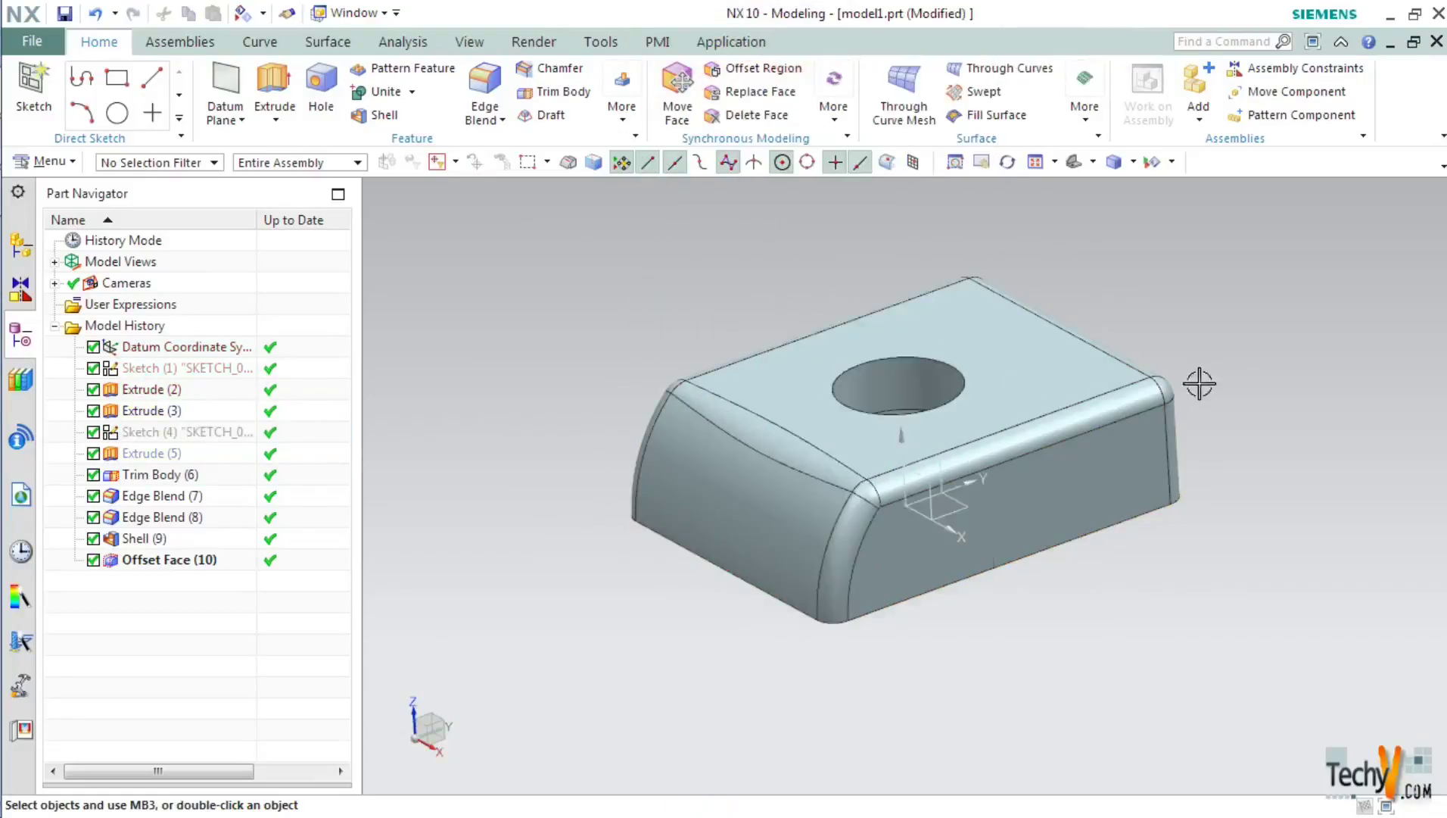
{"action": "middle_click_drag", "start_coordinate": [1183, 386], "coordinate": [1092, 390]}
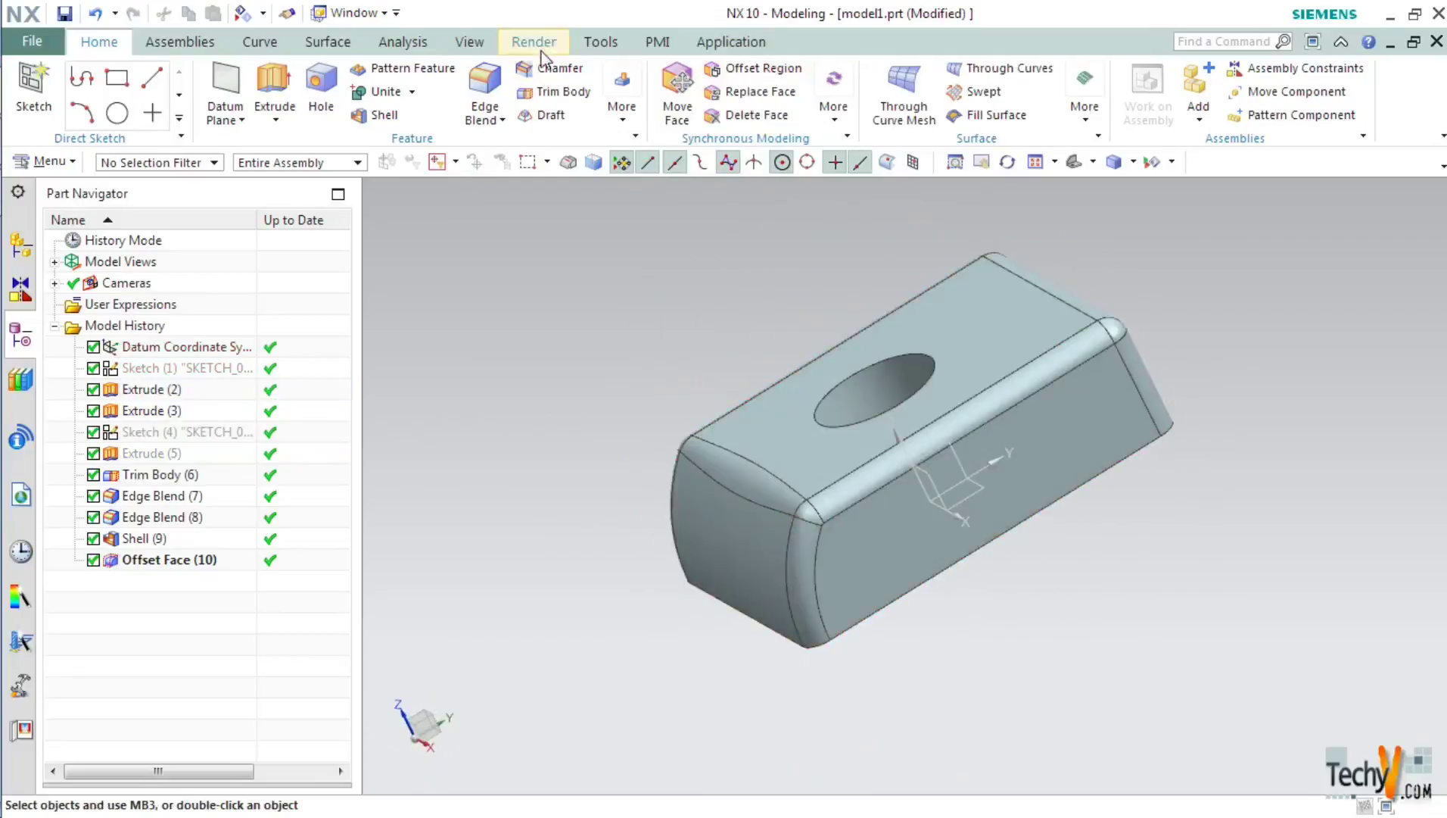
Step: Turn on True Shading for the casing
{"action": "left_click", "coordinate": [541, 47]}
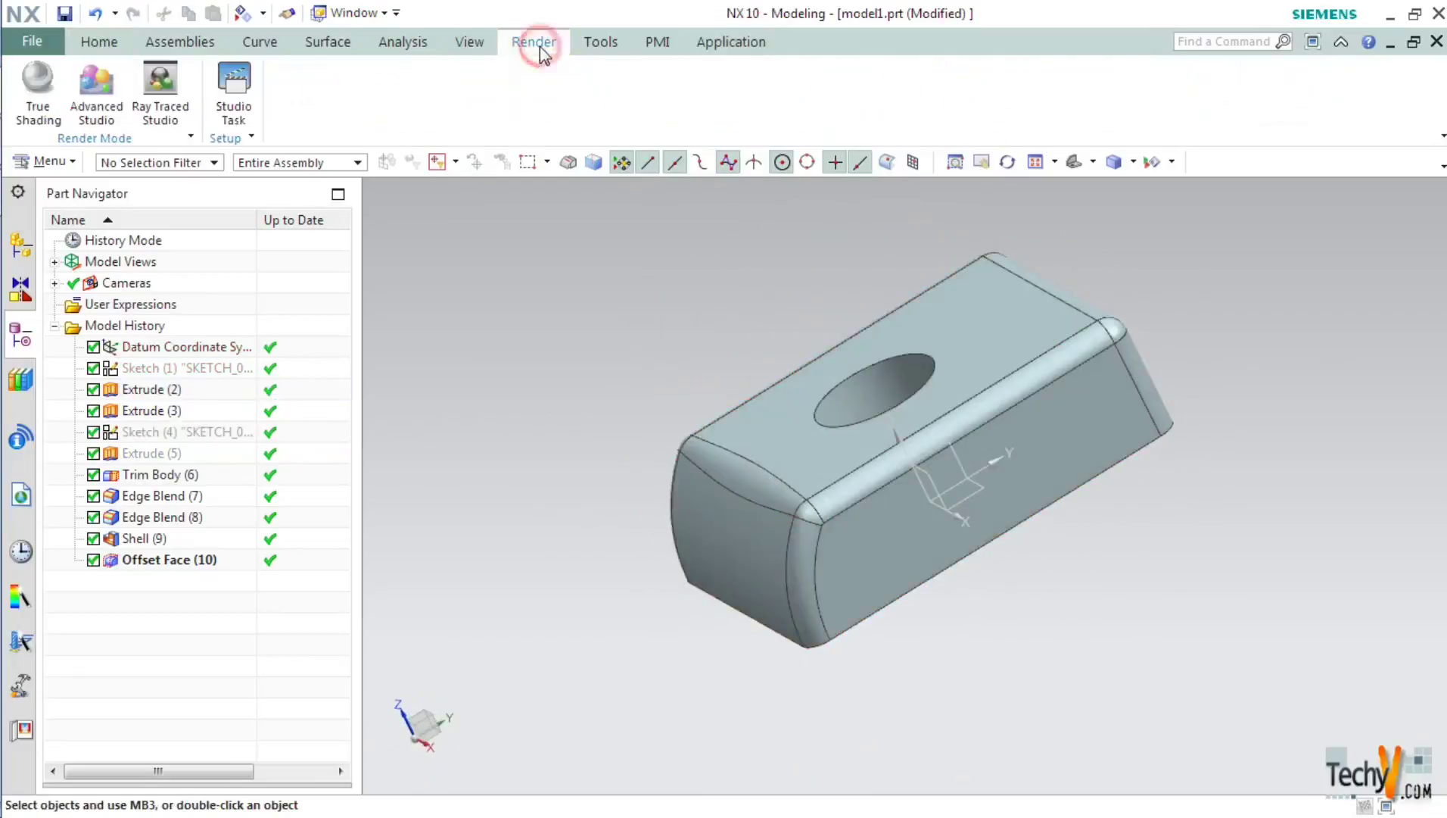
{"action": "left_click", "coordinate": [38, 92]}
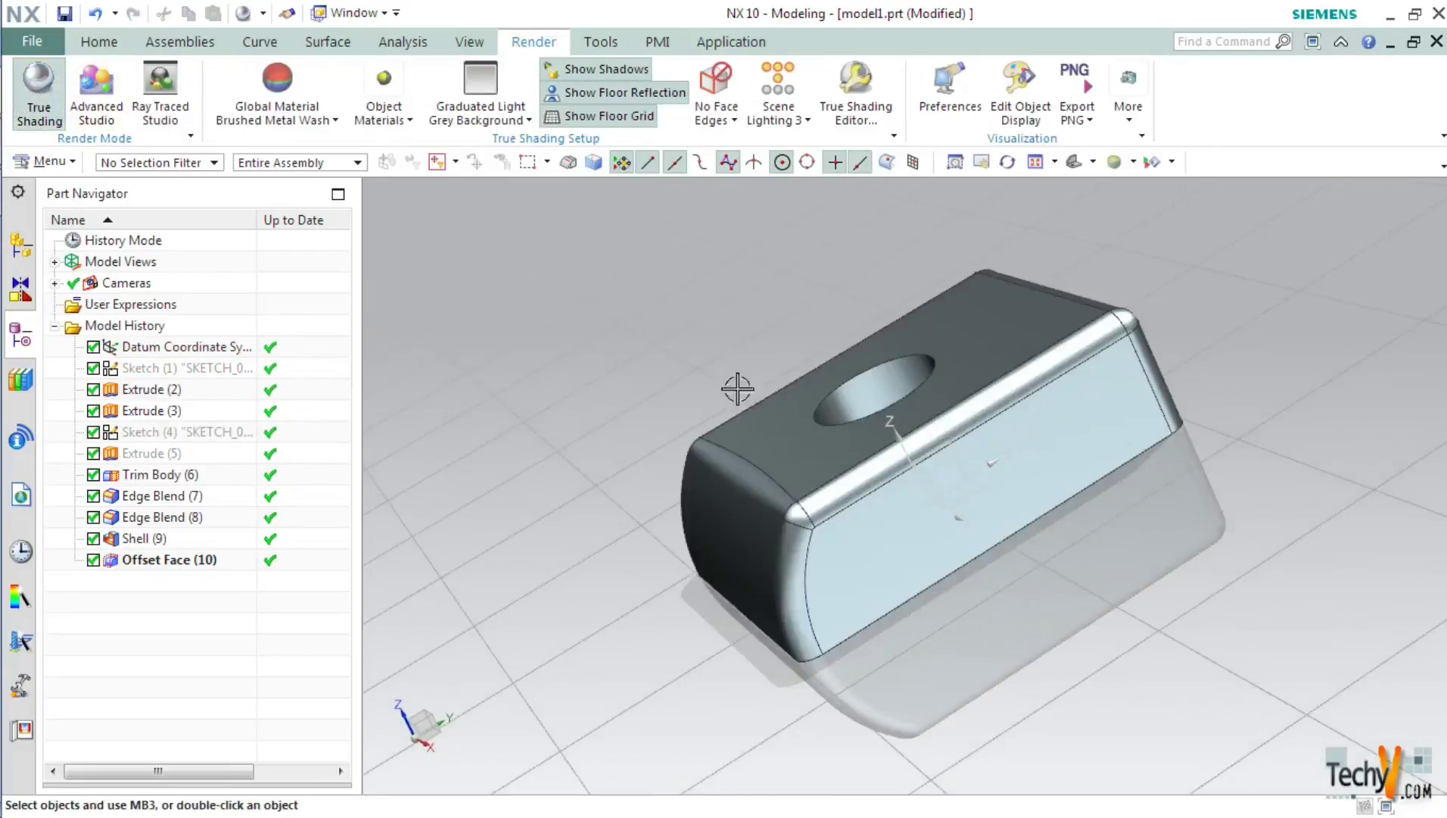
{"action": "mouse_move", "coordinate": [727, 447]}
{"action": "middle_mouse_down"}
{"action": "mouse_move", "coordinate": [691, 362]}
{"action": "mouse_move", "coordinate": [673, 381]}
{"action": "mouse_move", "coordinate": [727, 444]}
{"action": "middle_mouse_up"}
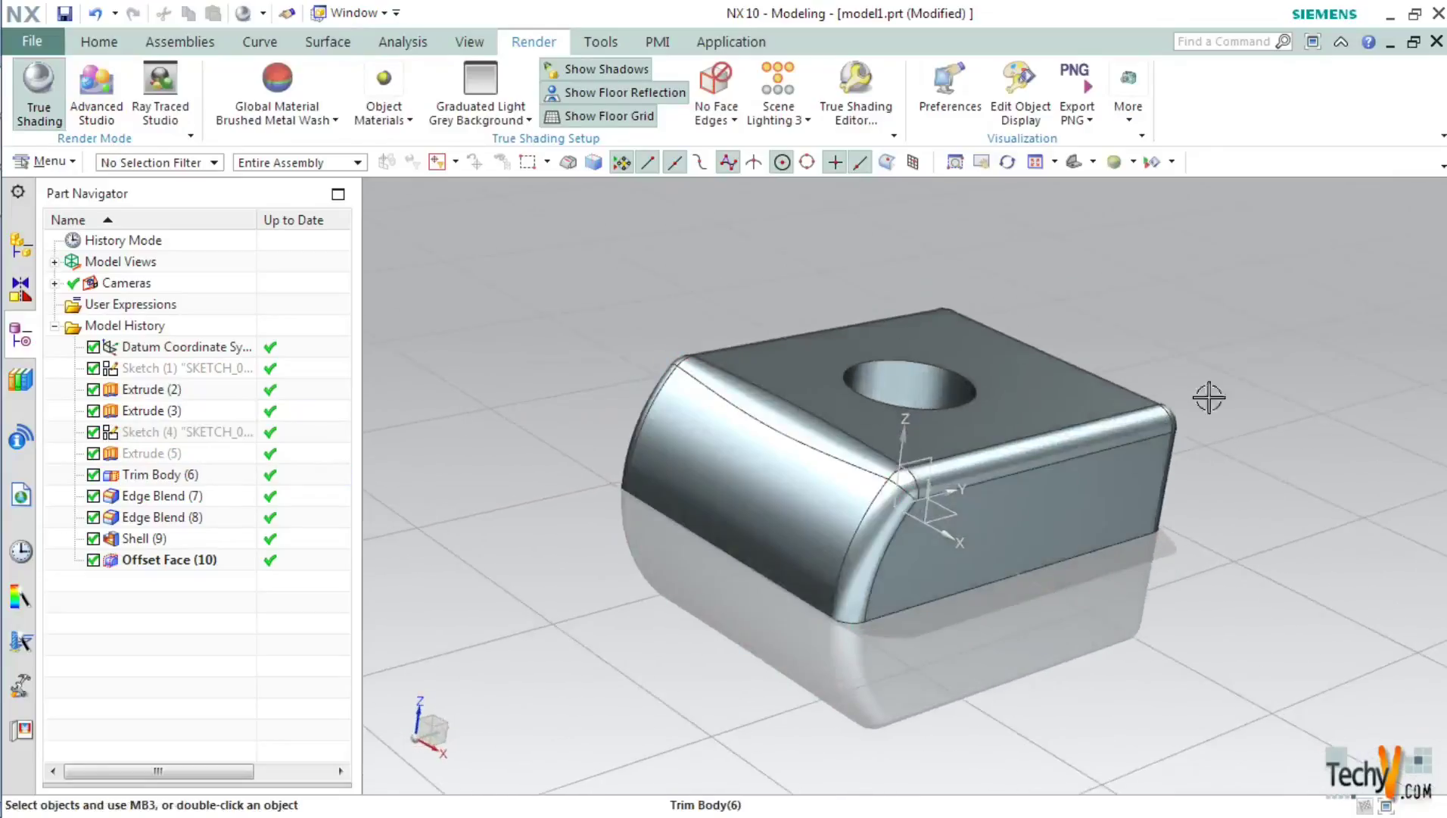
{"action": "middle_click_drag", "start_coordinate": [1270, 385], "coordinate": [1243, 433]}
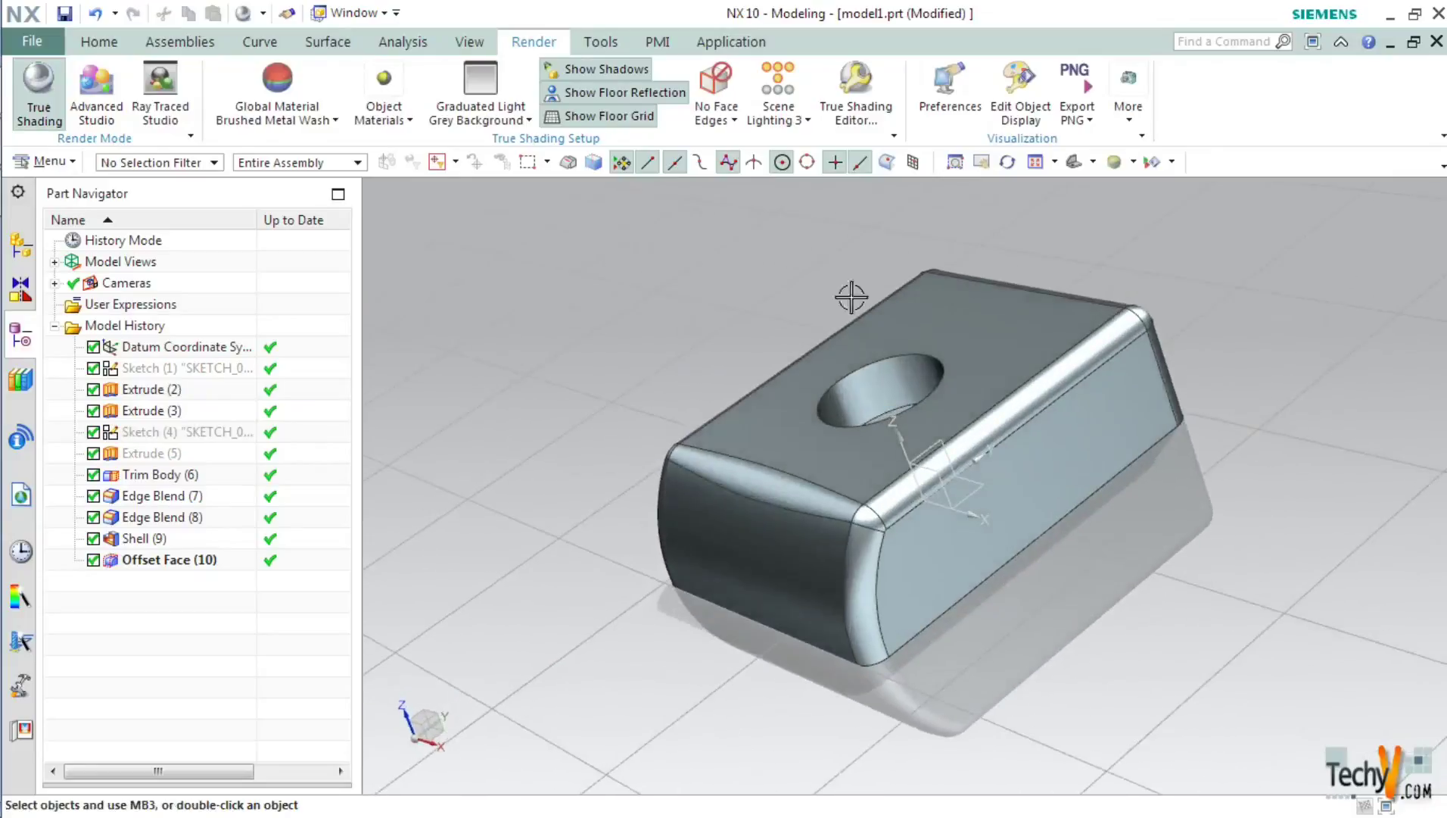
Step: Toggle the floor grid, floor reflection and shadow, keeping the grid and shadow on
{"action": "left_click", "coordinate": [591, 120]}
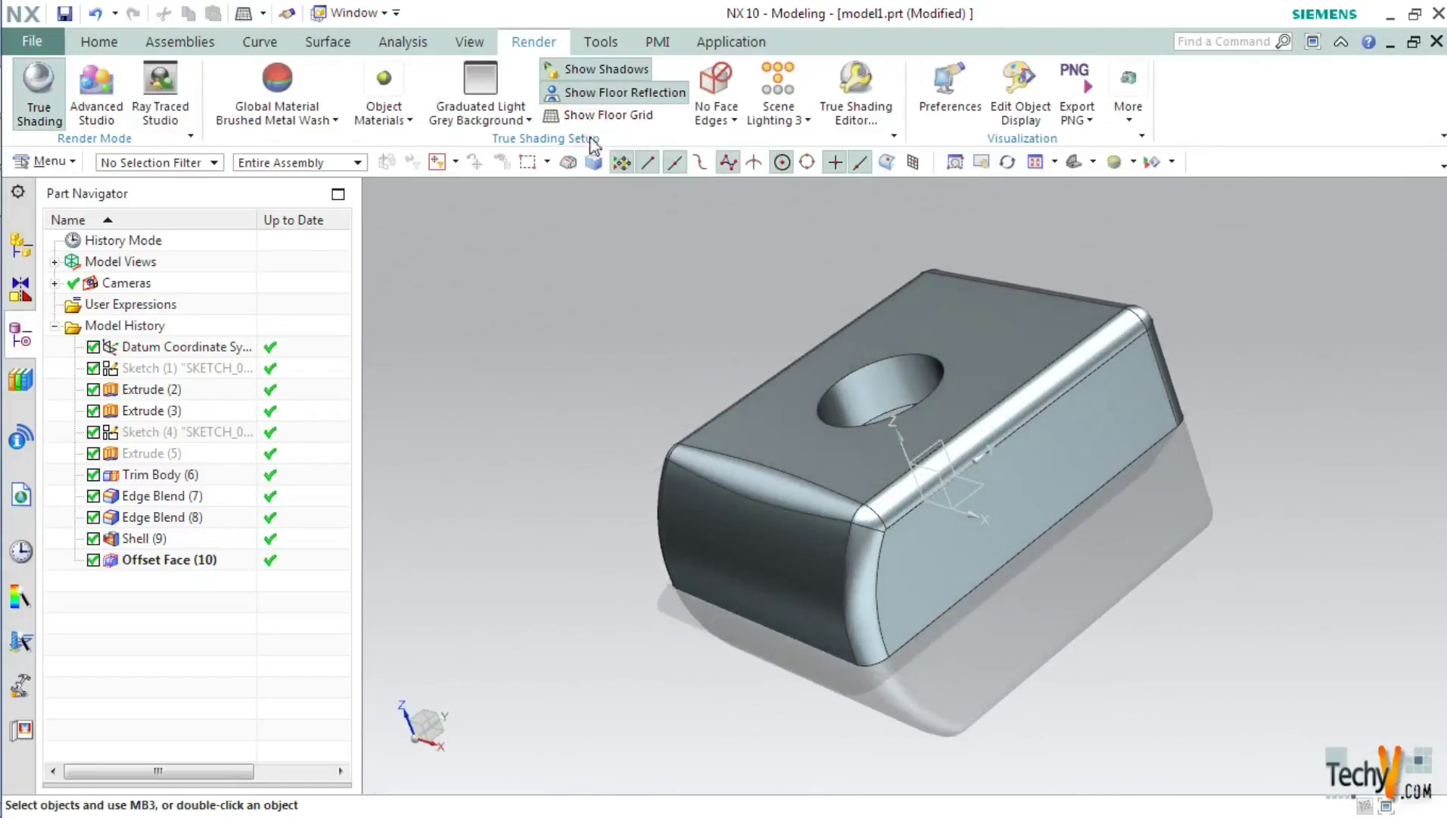
{"action": "left_click", "coordinate": [591, 116]}
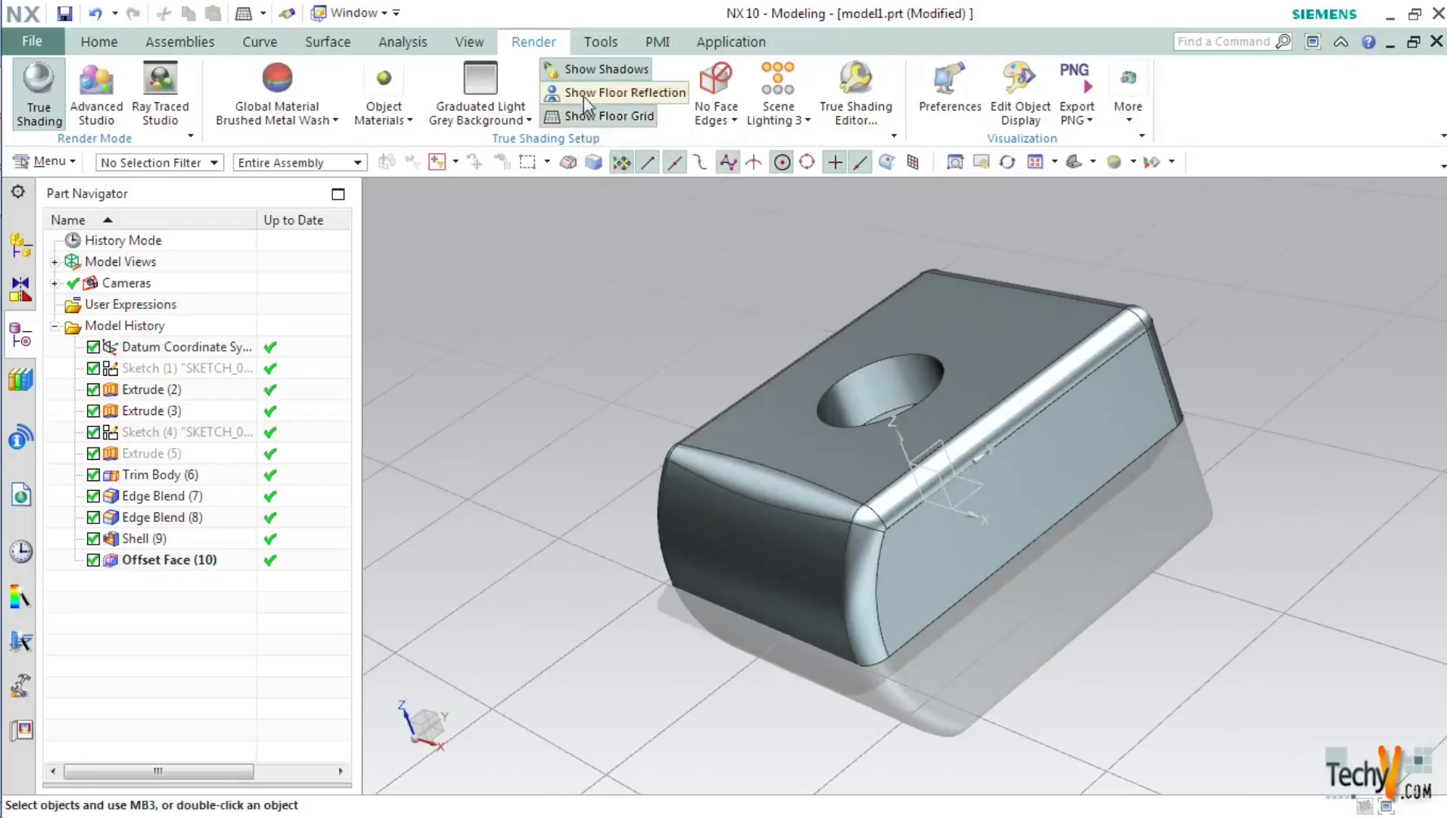
{"action": "left_click", "coordinate": [606, 94]}
{"action": "left_click", "coordinate": [606, 96]}
{"action": "left_click", "coordinate": [605, 68]}
{"action": "left_click", "coordinate": [602, 69]}
Step: Try Green Glossy Plastic as global material, then revert to Brushed Metal Wash
{"action": "left_click", "coordinate": [291, 117]}
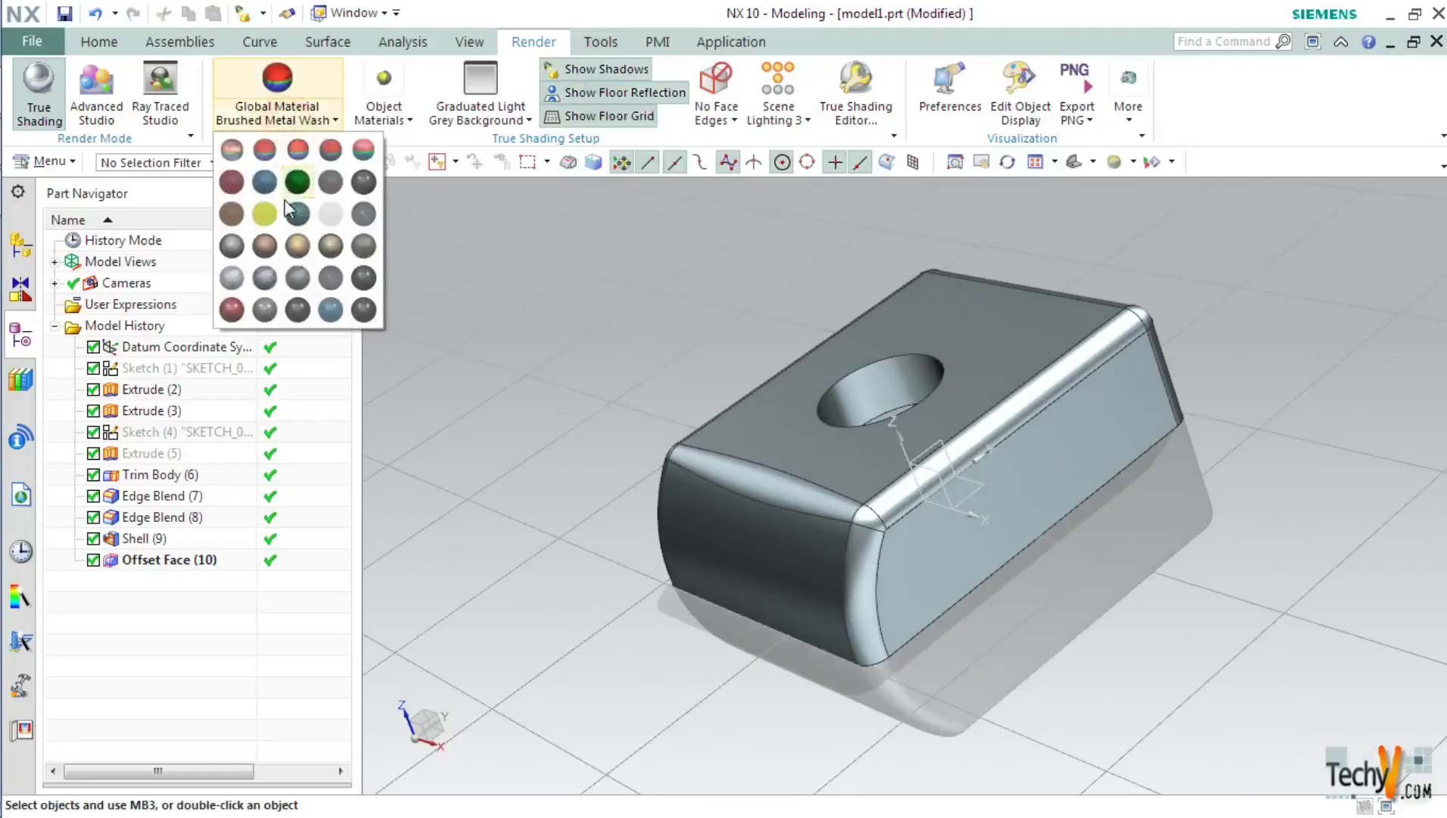
{"action": "left_click", "coordinate": [298, 183]}
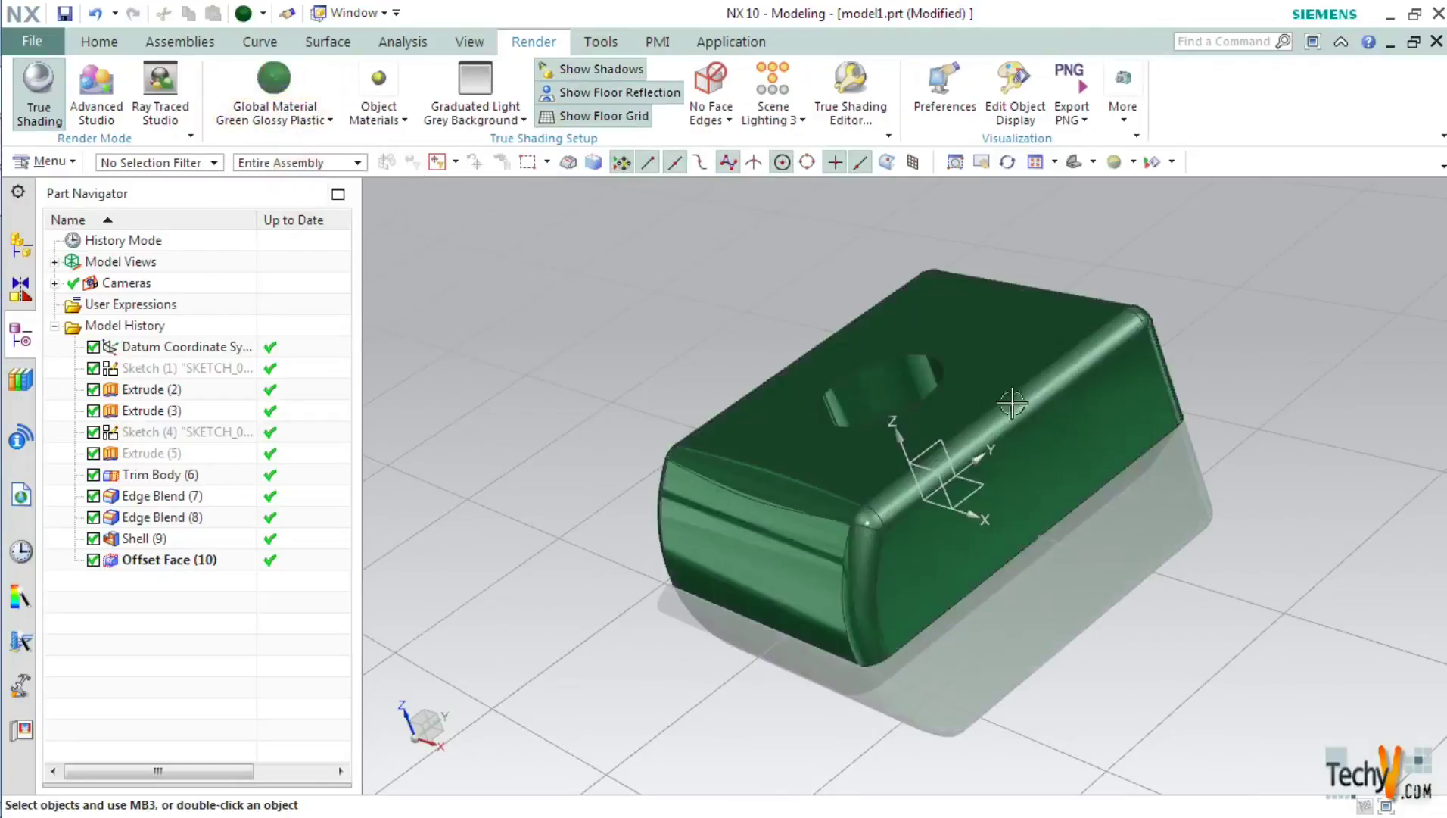
{"action": "left_click", "coordinate": [291, 118]}
{"action": "left_click", "coordinate": [274, 151]}
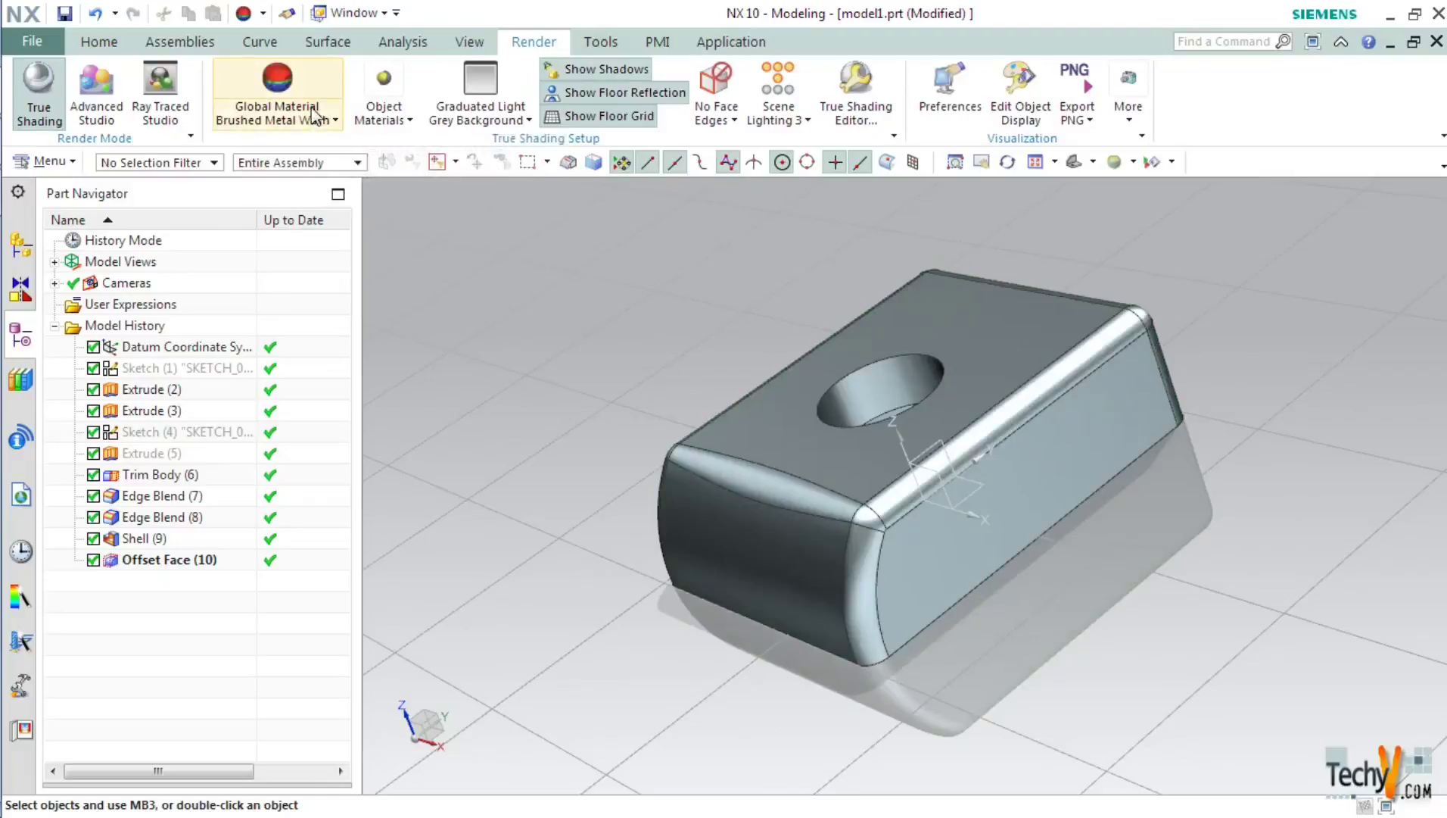
Step: Switch to Advanced Studio rendering, accept the render method warning, and show System Scenes
{"action": "left_click", "coordinate": [96, 106]}
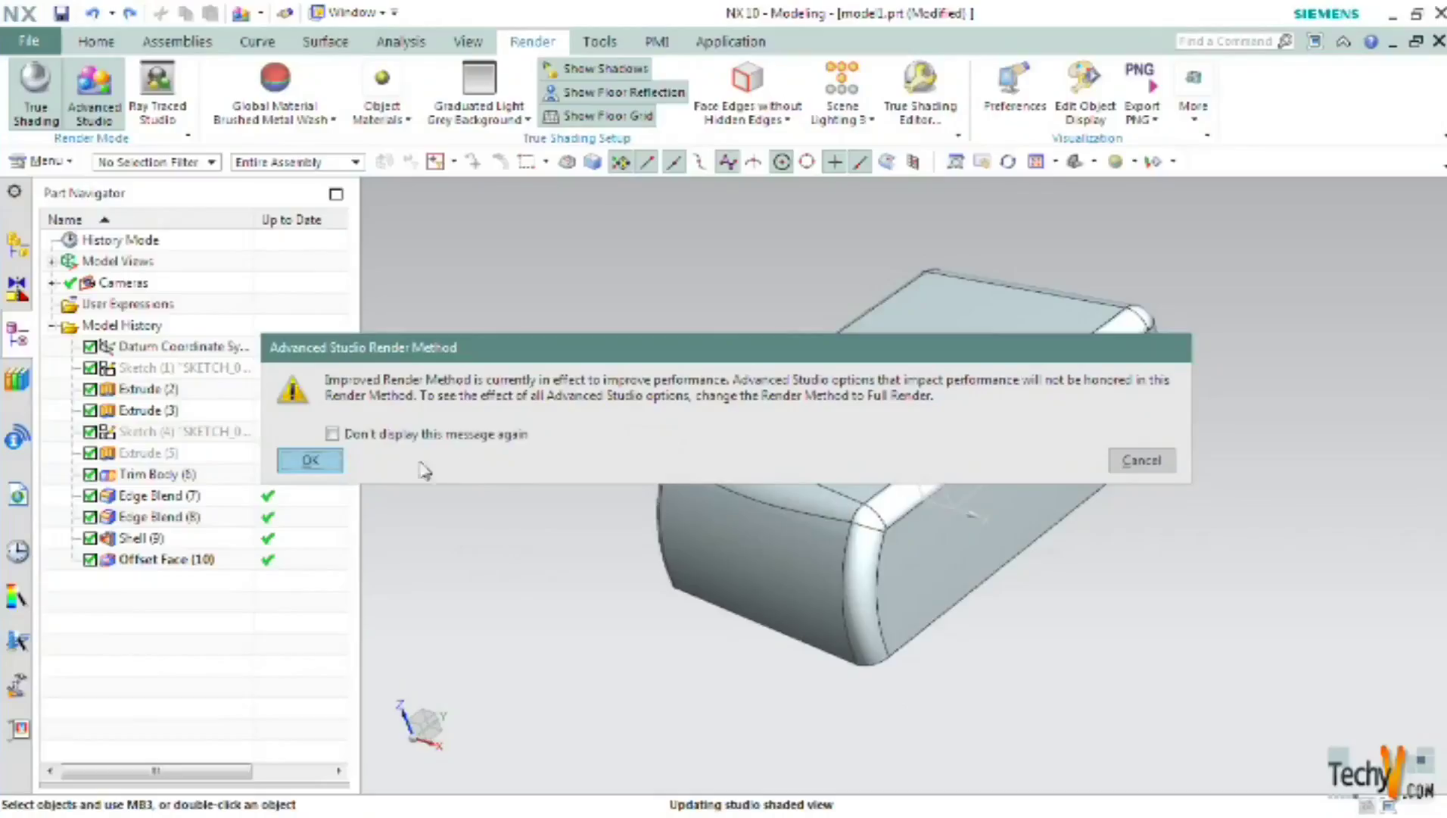
{"action": "left_click", "coordinate": [315, 459]}
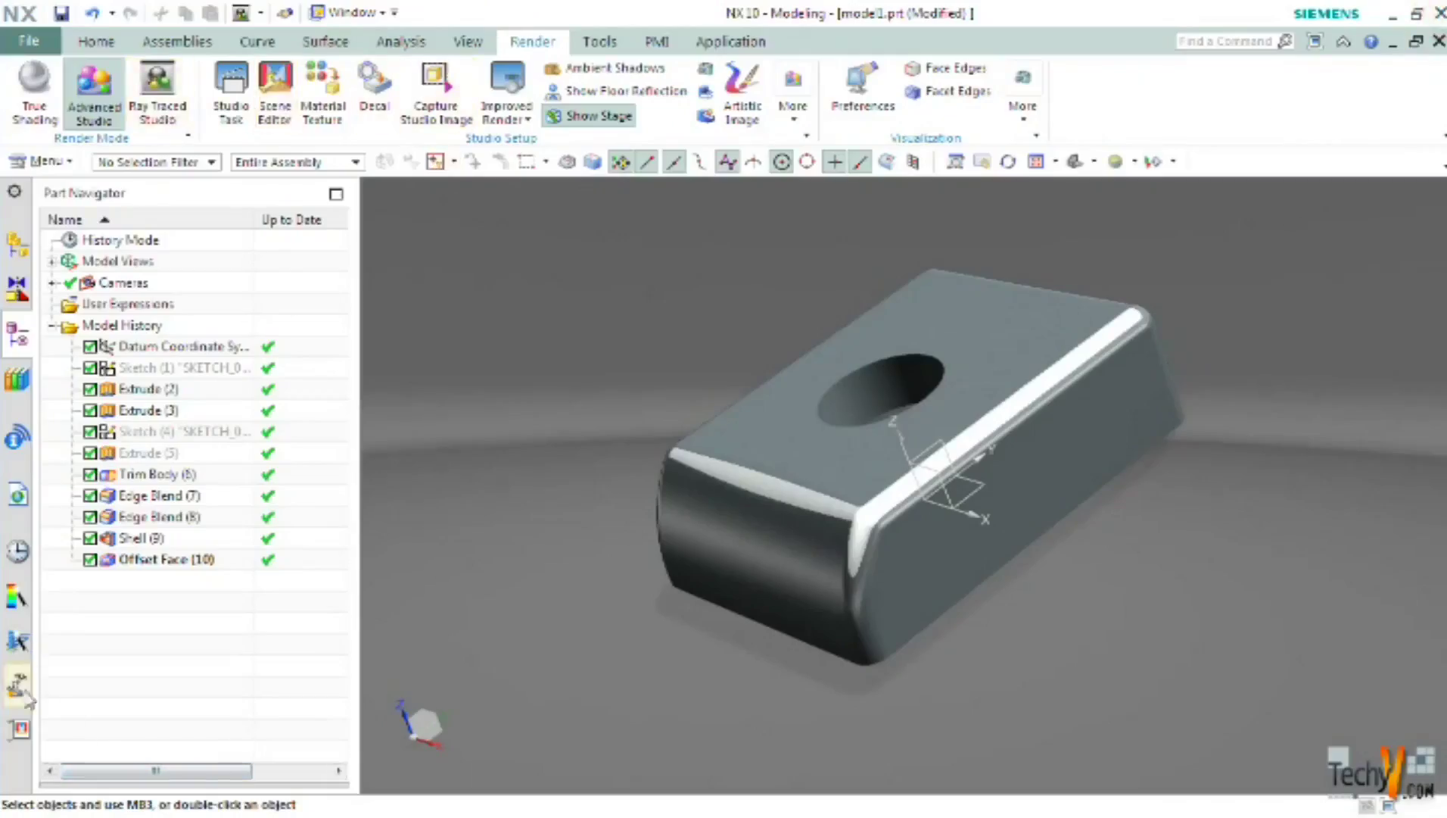
{"action": "left_click", "coordinate": [18, 728]}
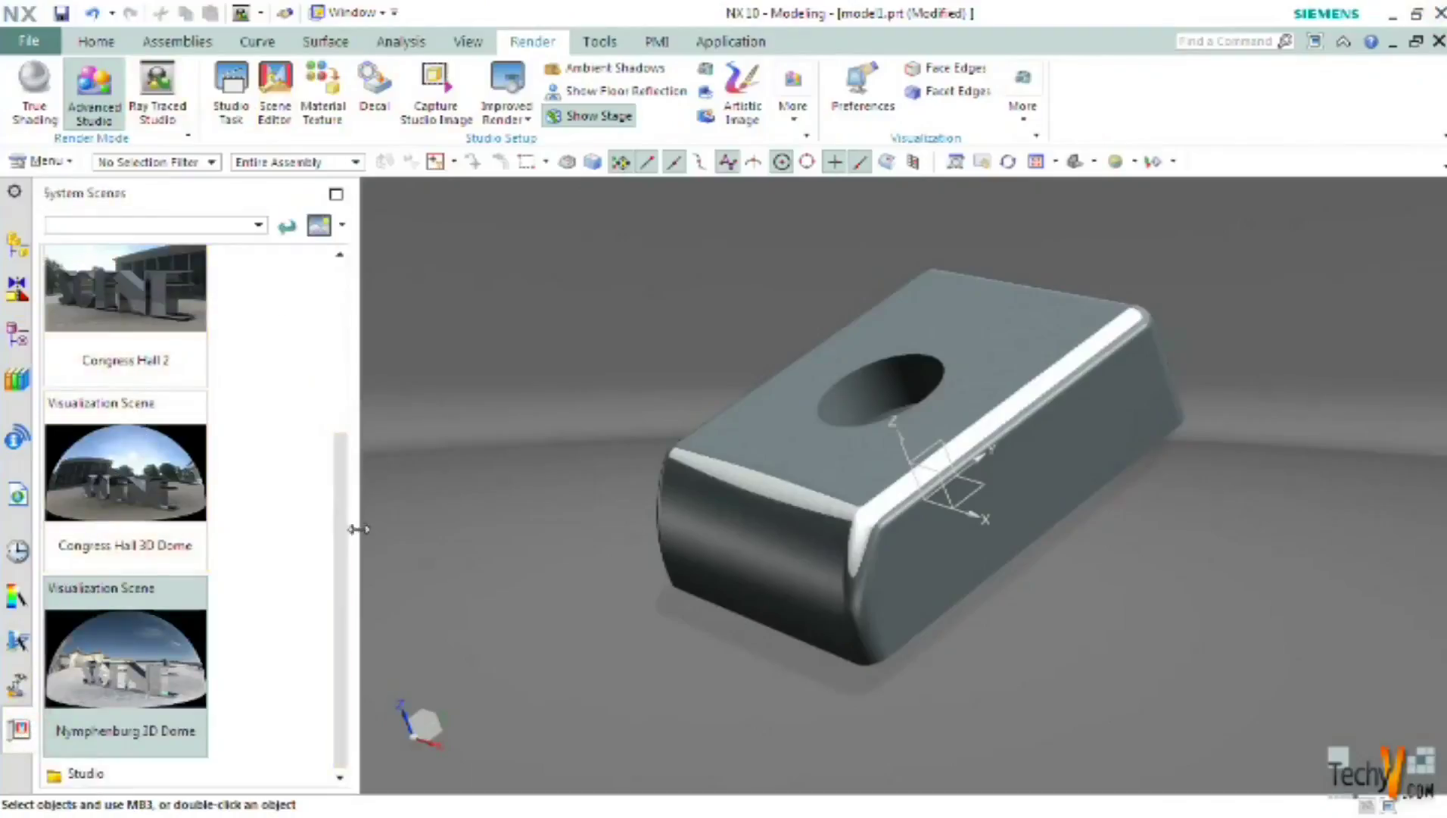
{"action": "mouse_move", "coordinate": [340, 522]}
{"action": "left_mouse_down"}
{"action": "mouse_move", "coordinate": [339, 401]}
{"action": "mouse_move", "coordinate": [363, 523]}
{"action": "left_mouse_up"}
Step: Apply the Congress Hall 3D Dome scene and orbit until buildings appear behind the casing
{"action": "left_click", "coordinate": [129, 518]}
{"action": "left_click", "coordinate": [310, 461]}
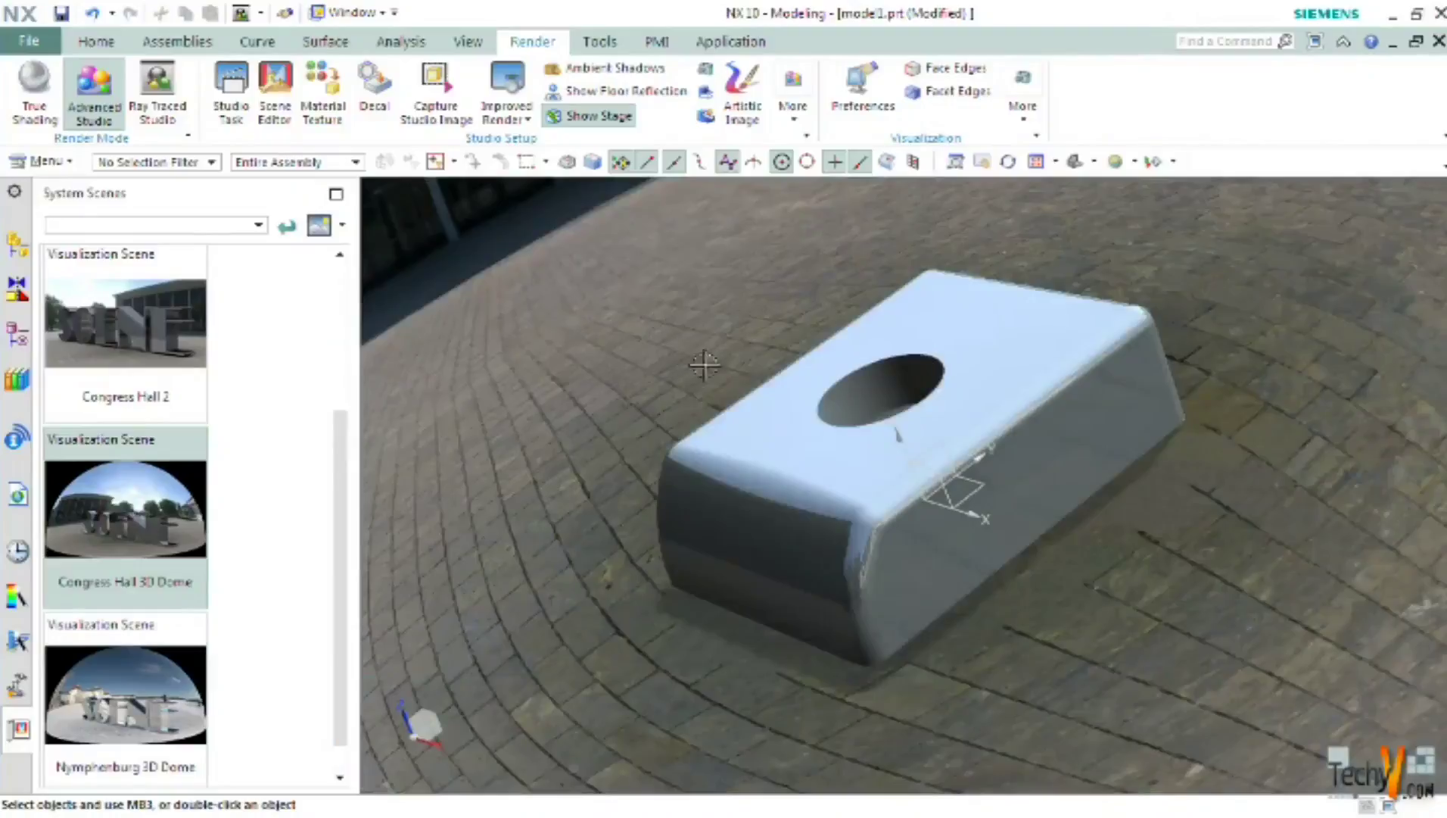
{"action": "middle_click_drag", "start_coordinate": [704, 365], "coordinate": [786, 333]}
{"action": "scroll", "coordinate": [866, 314], "scroll_direction": "down", "scroll_amount": 1}
{"action": "scroll", "coordinate": [804, 326], "scroll_direction": "up", "scroll_amount": 3}
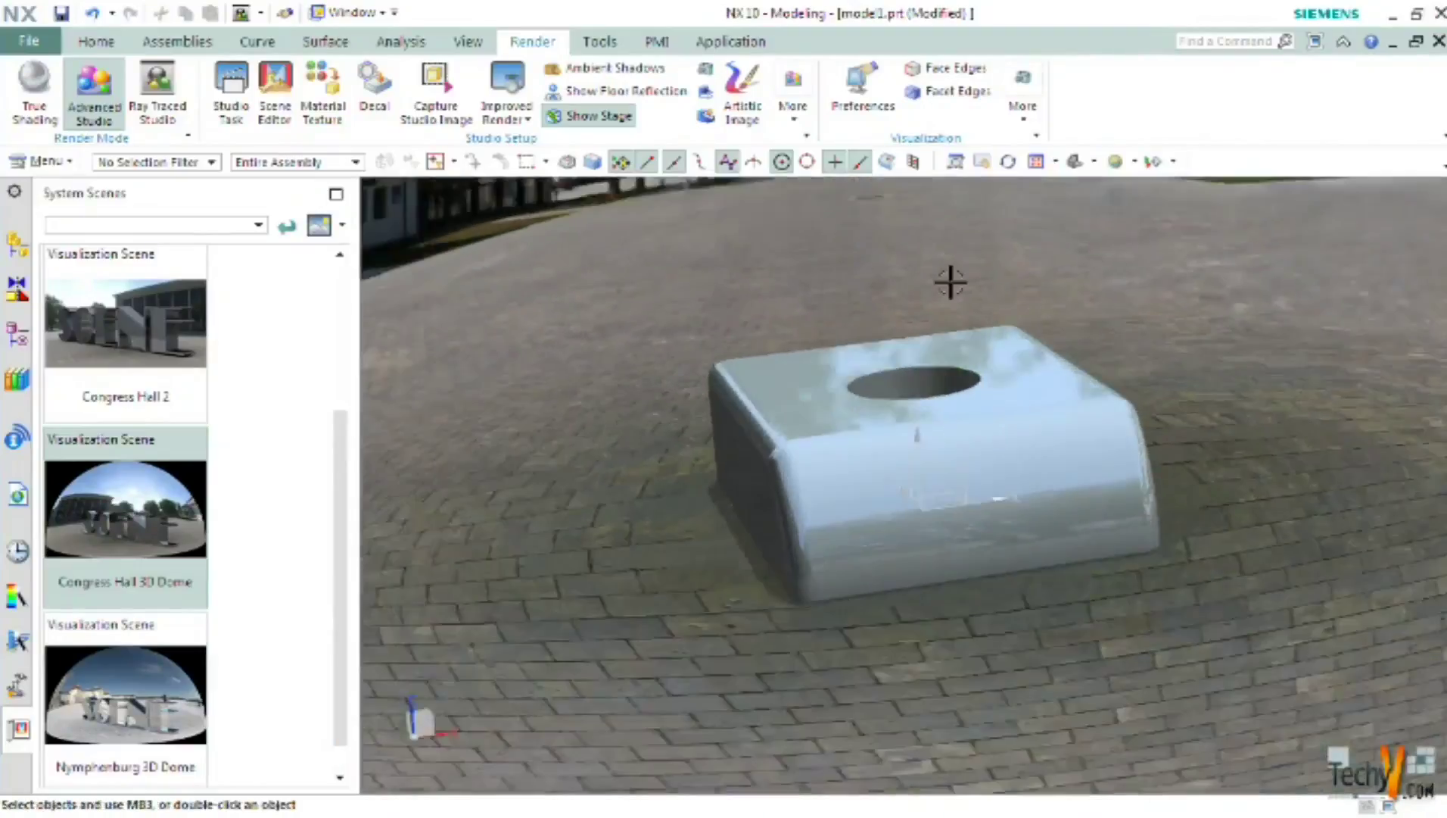
{"action": "middle_click_drag", "start_coordinate": [950, 281], "coordinate": [900, 312]}
{"action": "scroll", "coordinate": [900, 312], "scroll_direction": "down", "scroll_amount": 3}
{"action": "mouse_move", "coordinate": [1137, 291]}
{"action": "middle_mouse_down"}
{"action": "mouse_move", "coordinate": [1096, 333]}
{"action": "mouse_move", "coordinate": [1110, 286]}
{"action": "middle_mouse_up"}
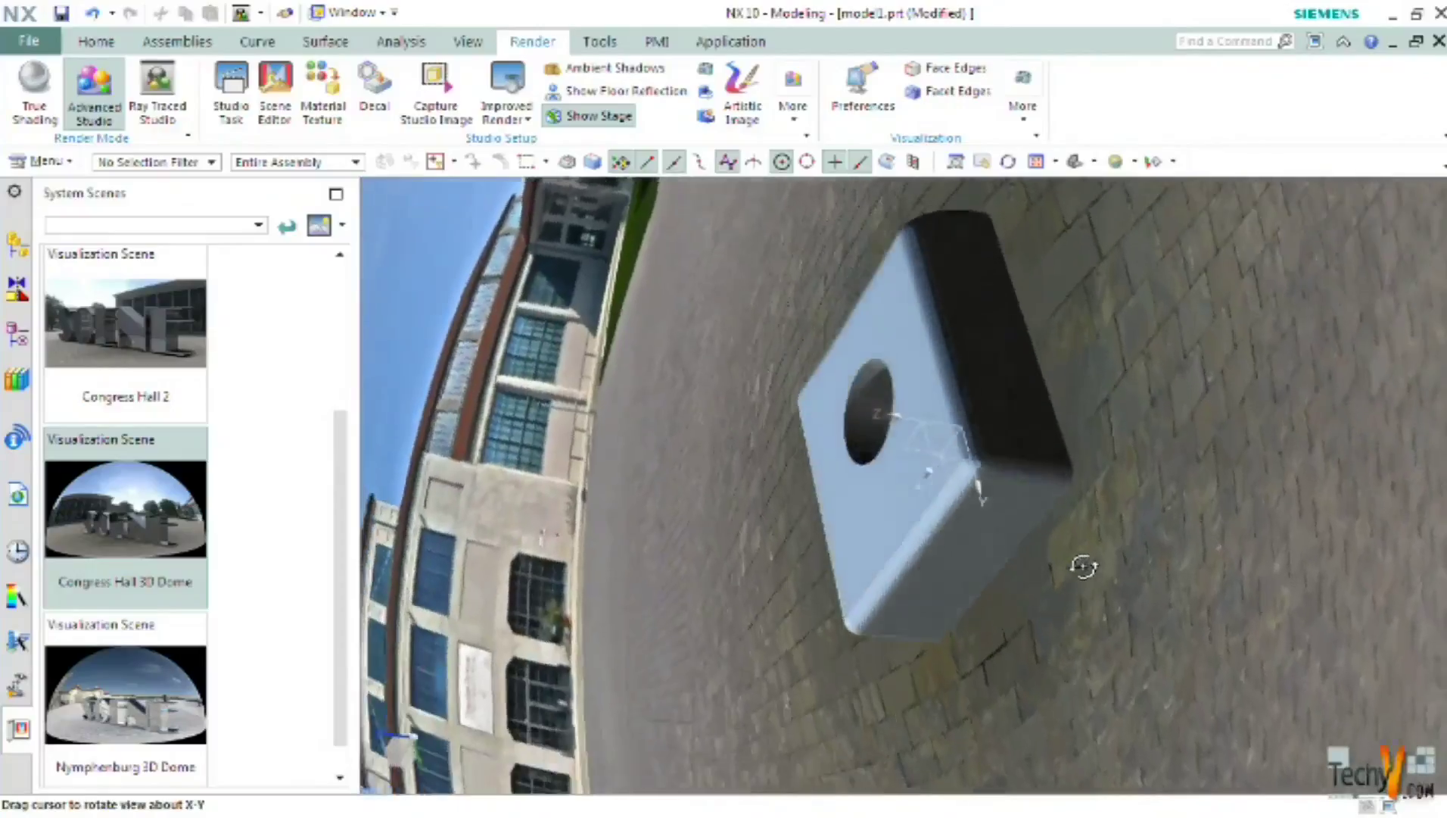
{"action": "middle_click_drag", "start_coordinate": [1084, 566], "coordinate": [1068, 485]}
{"action": "middle_click_drag", "start_coordinate": [1059, 424], "coordinate": [1181, 345]}
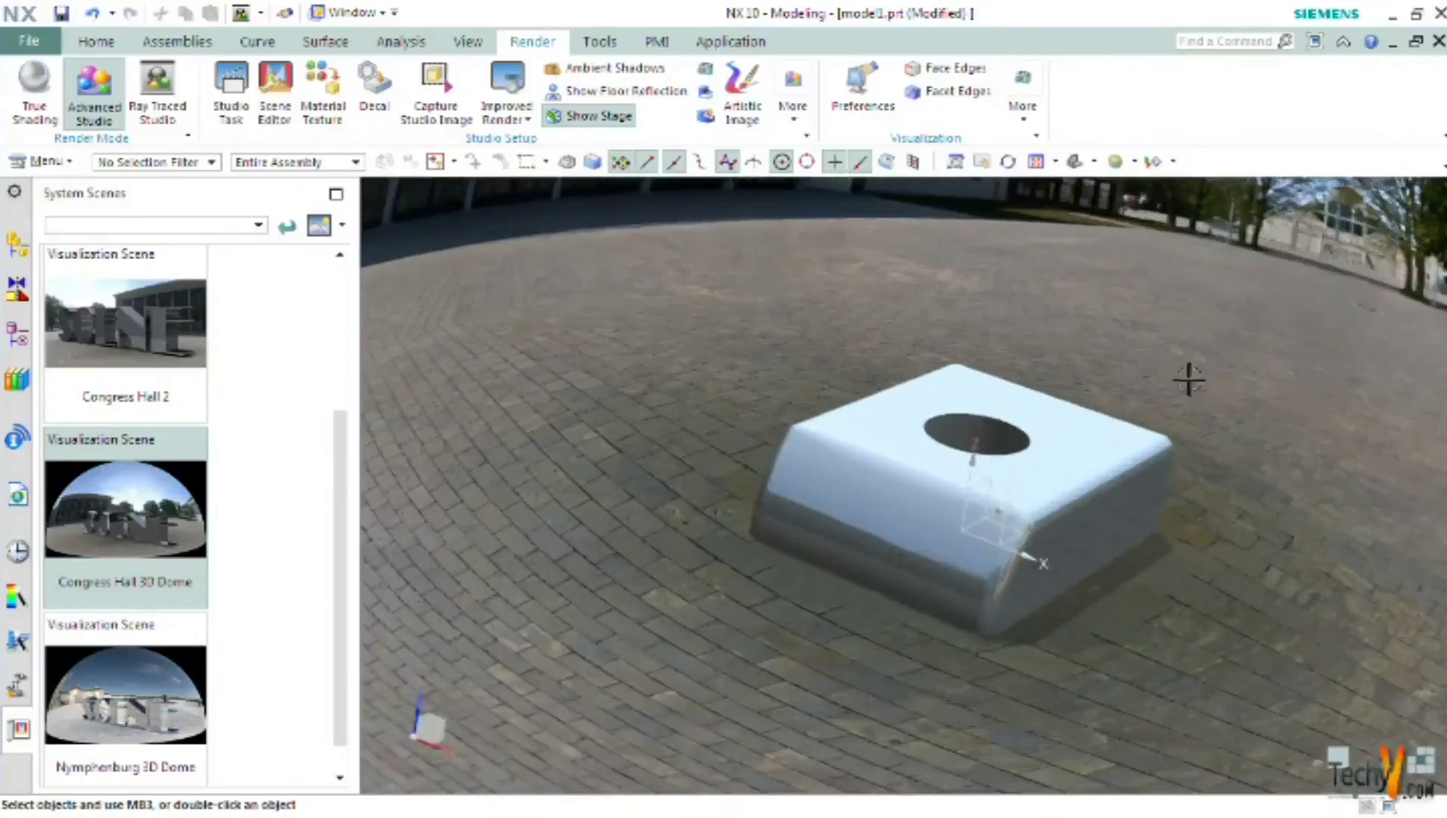
{"action": "middle_click_drag", "start_coordinate": [1189, 380], "coordinate": [1186, 407]}
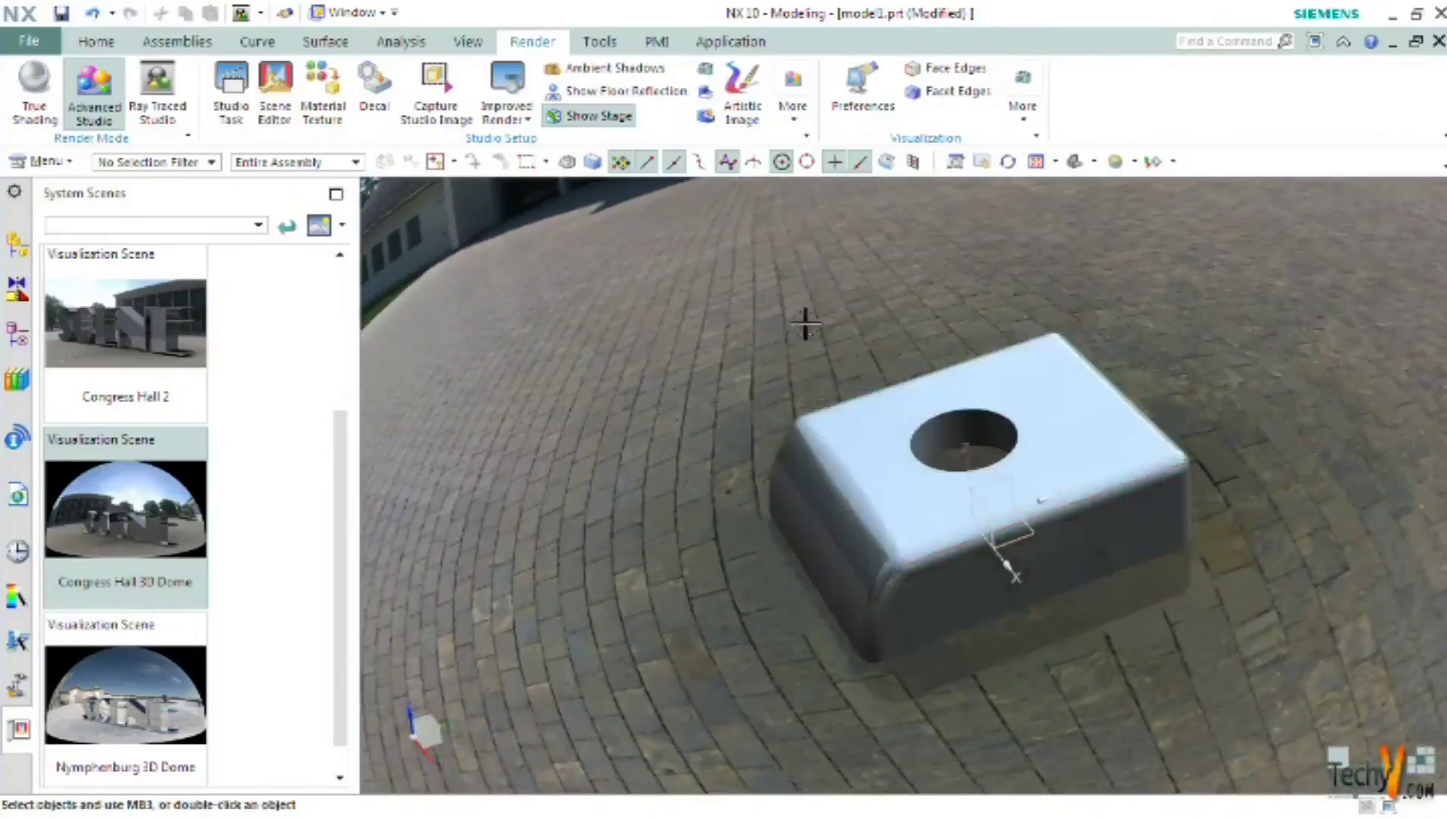
{"action": "middle_click_drag", "start_coordinate": [1003, 374], "coordinate": [1029, 321]}
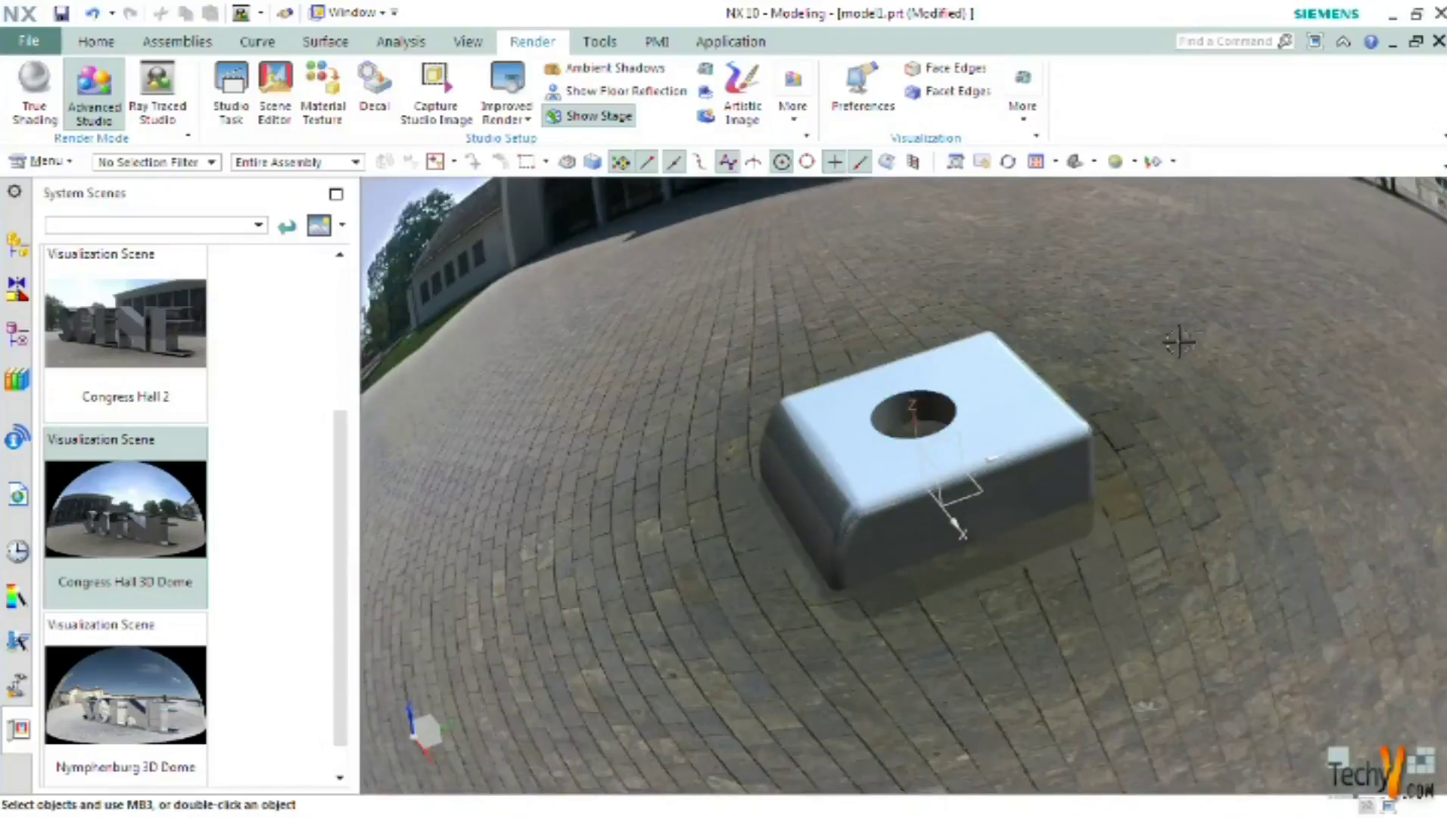